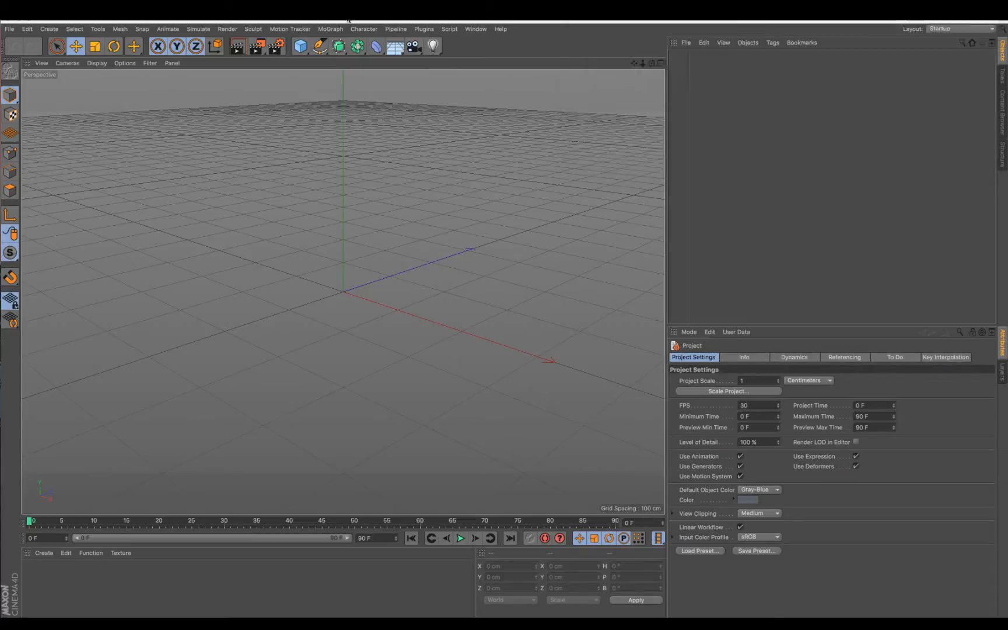
Switch to Finder and open the Vane Lightroom v1.c4d scene from the Lightroom folder
left_click(728, 25)
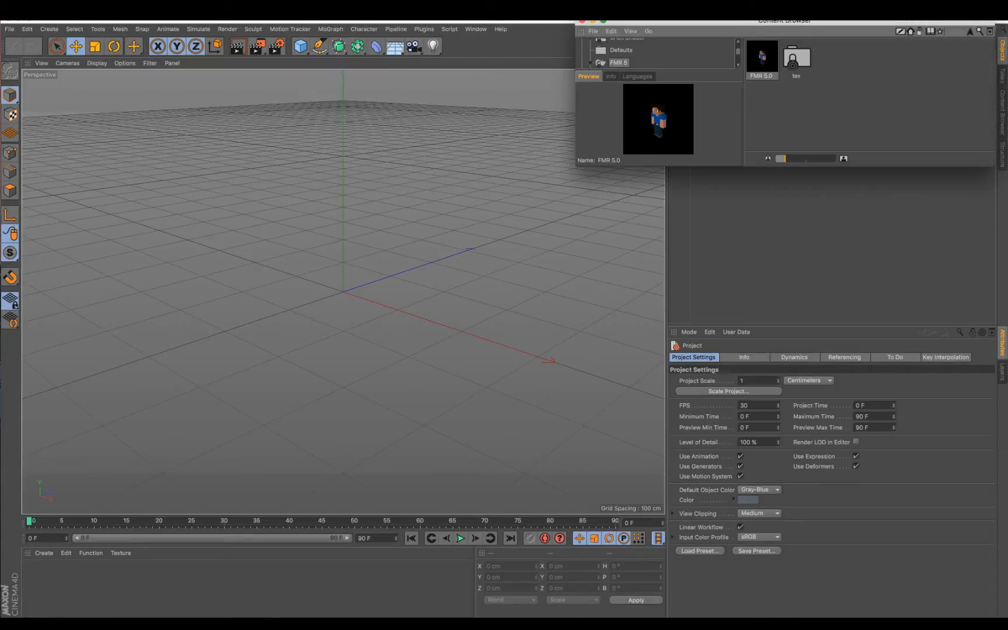
left_click_drag(237, 83, 838, 34)
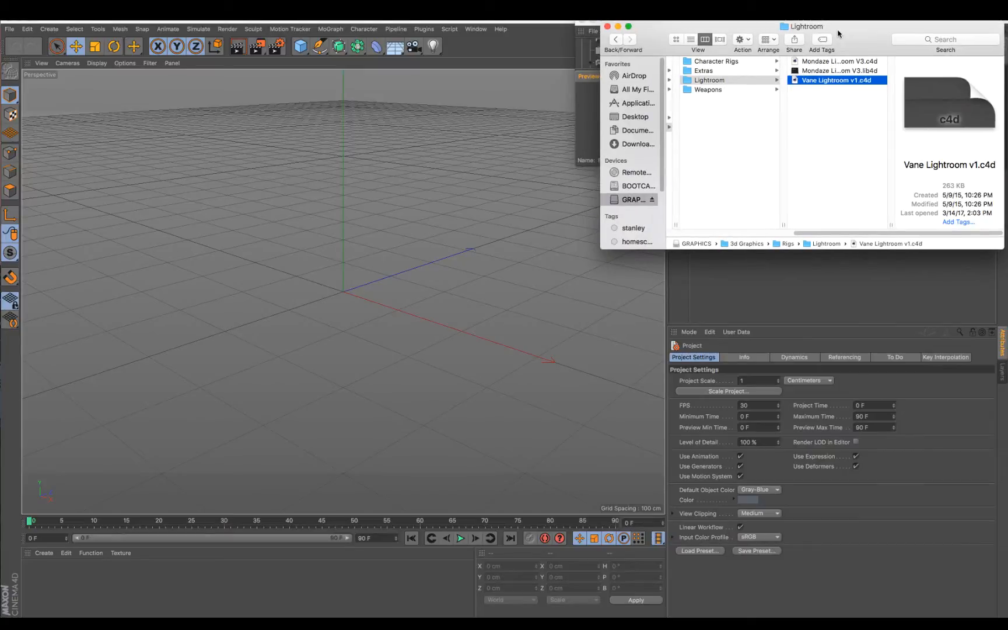
left_click(881, 71)
left_click(881, 63)
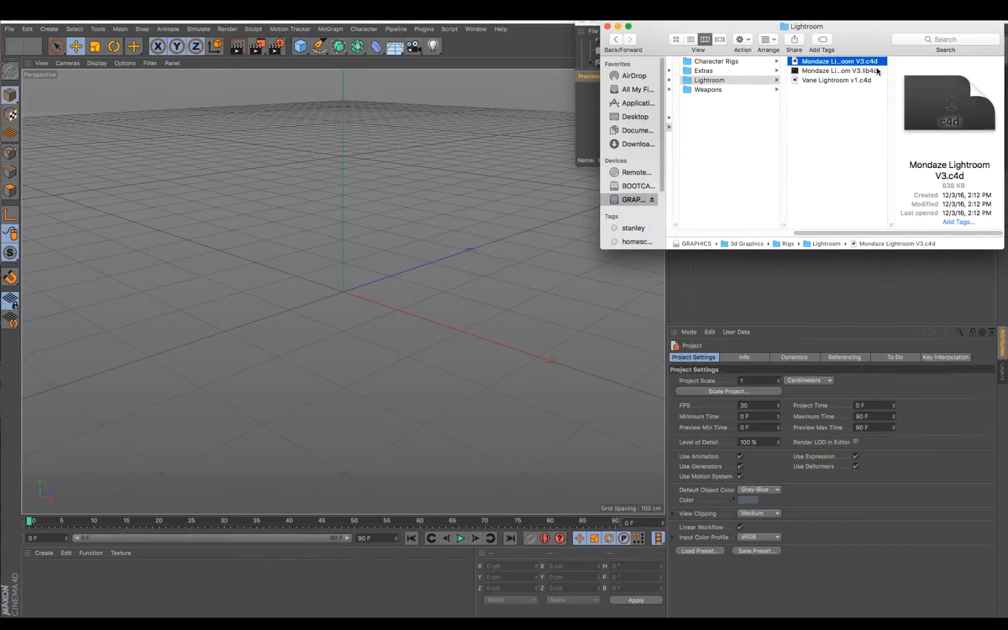
left_click(876, 72)
left_click(875, 81)
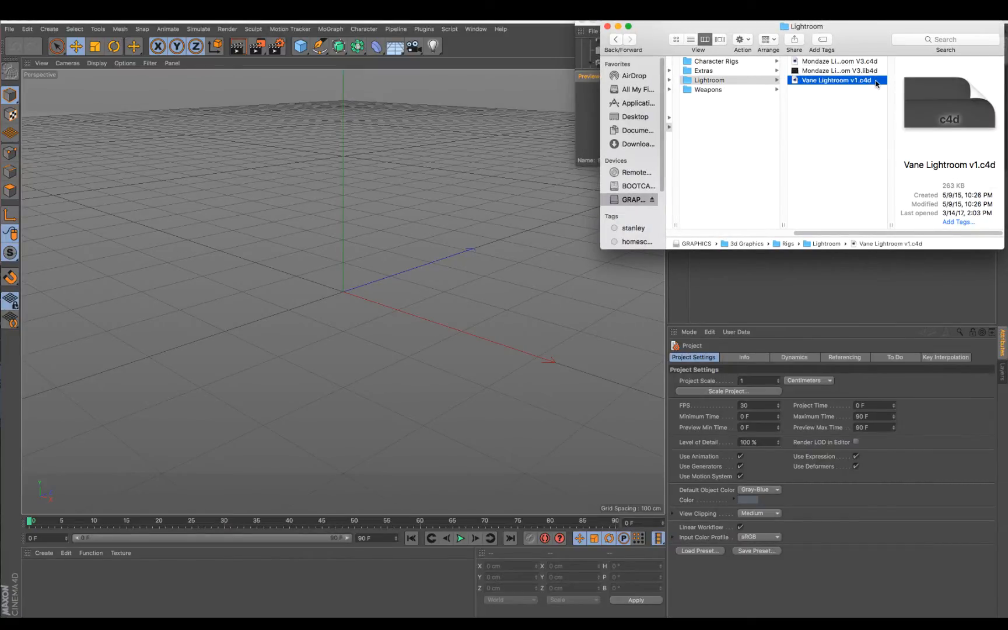
double_click(874, 81)
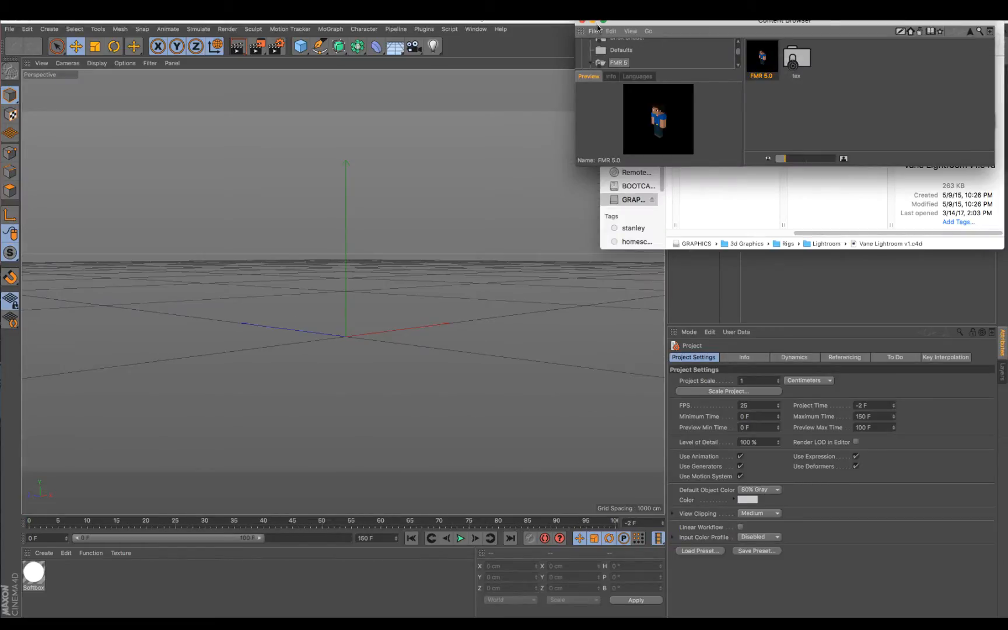
left_click(733, 198)
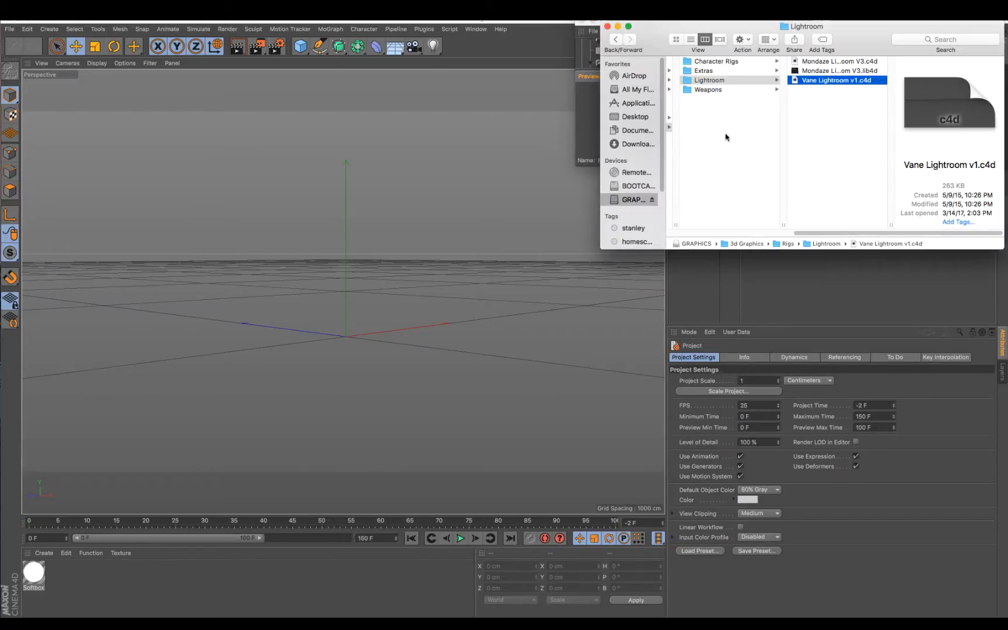
left_click(747, 90)
left_click(739, 80)
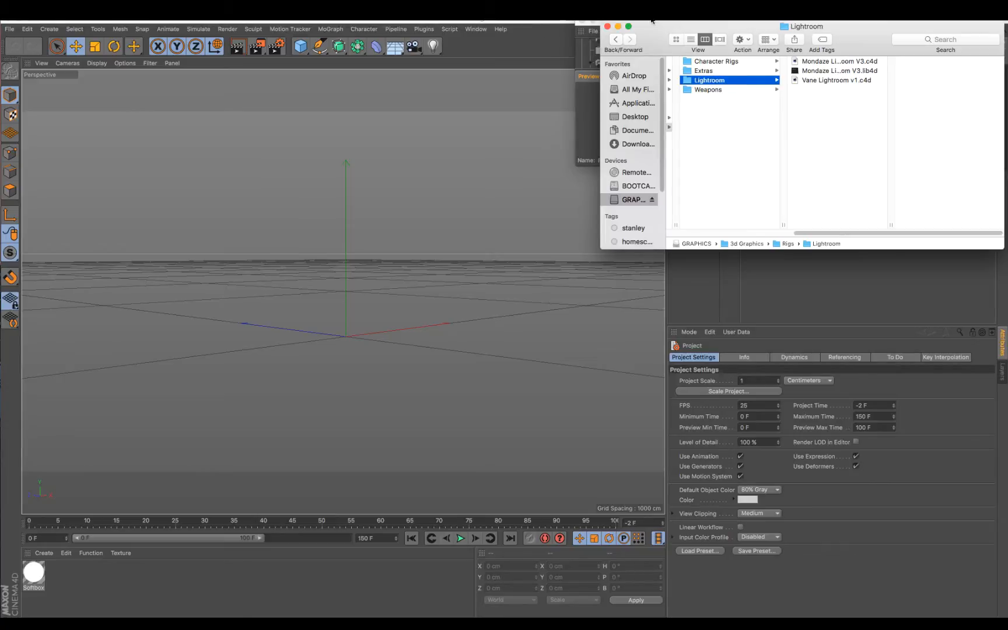
left_click(617, 27)
left_click_drag(774, 81, 794, 35)
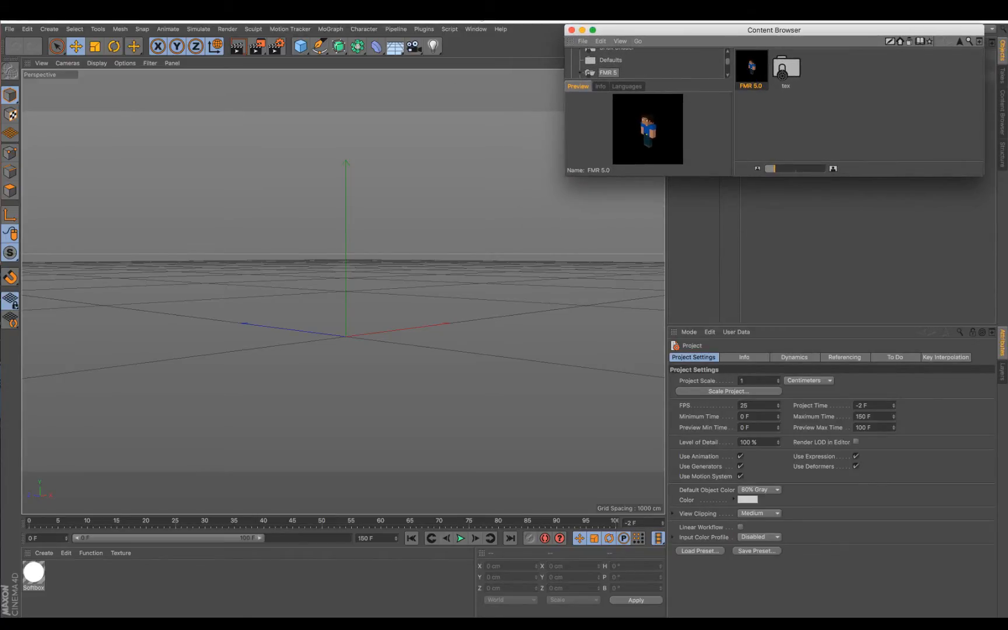
Return to Finder and look through the rig library files in the Character Rigs folder
key("super+Tab")
left_click(740, 61)
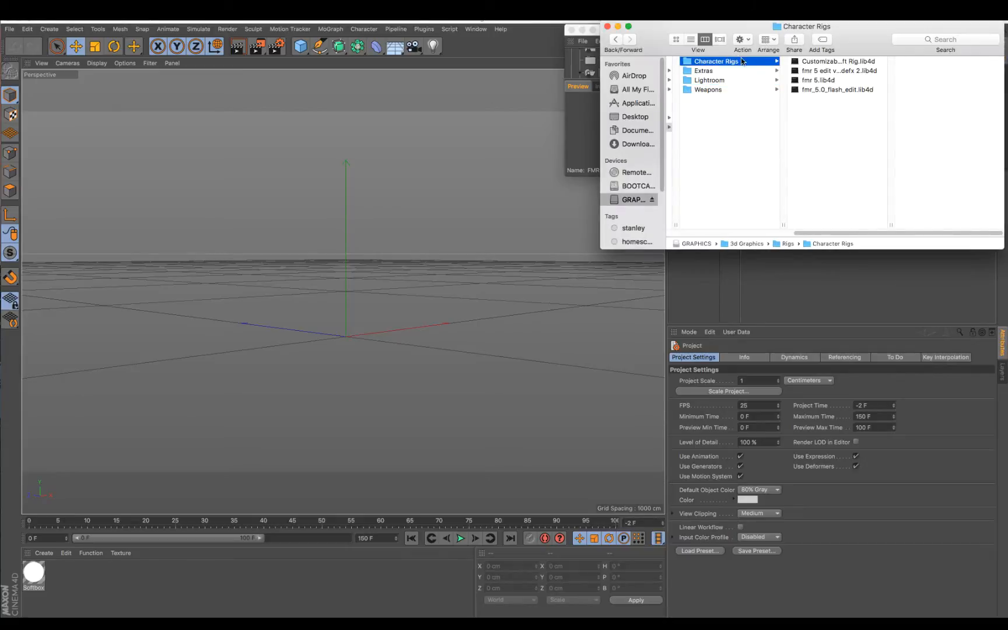
left_click(869, 63)
left_click(866, 71)
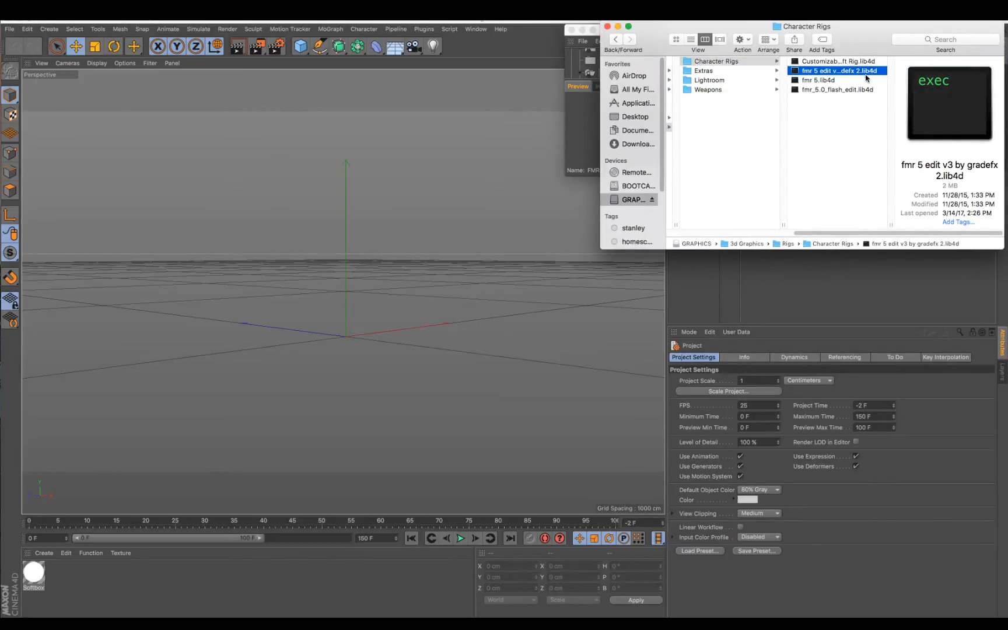
left_click(866, 81)
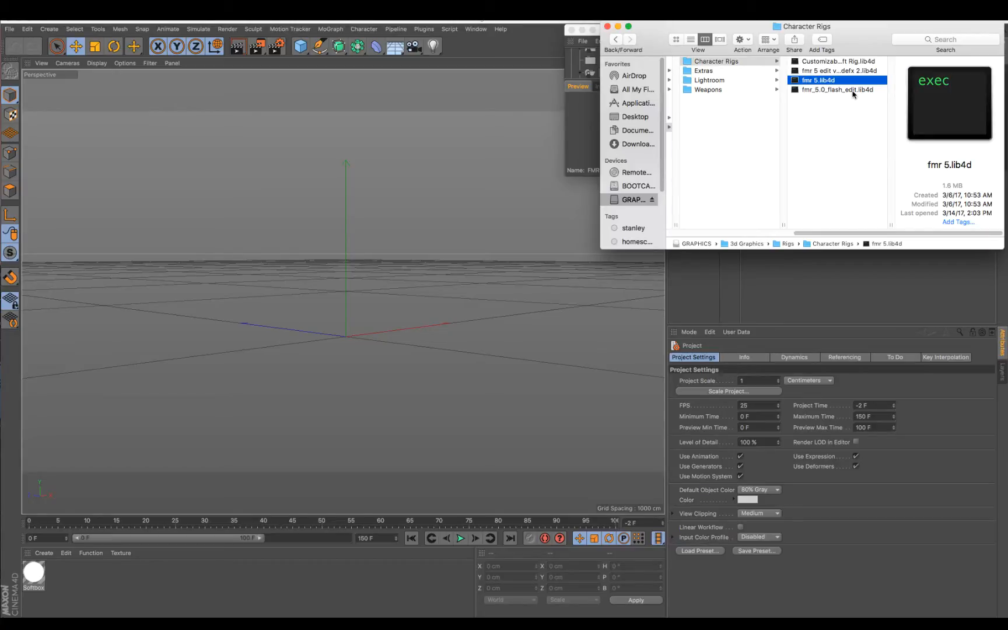
left_click(852, 90)
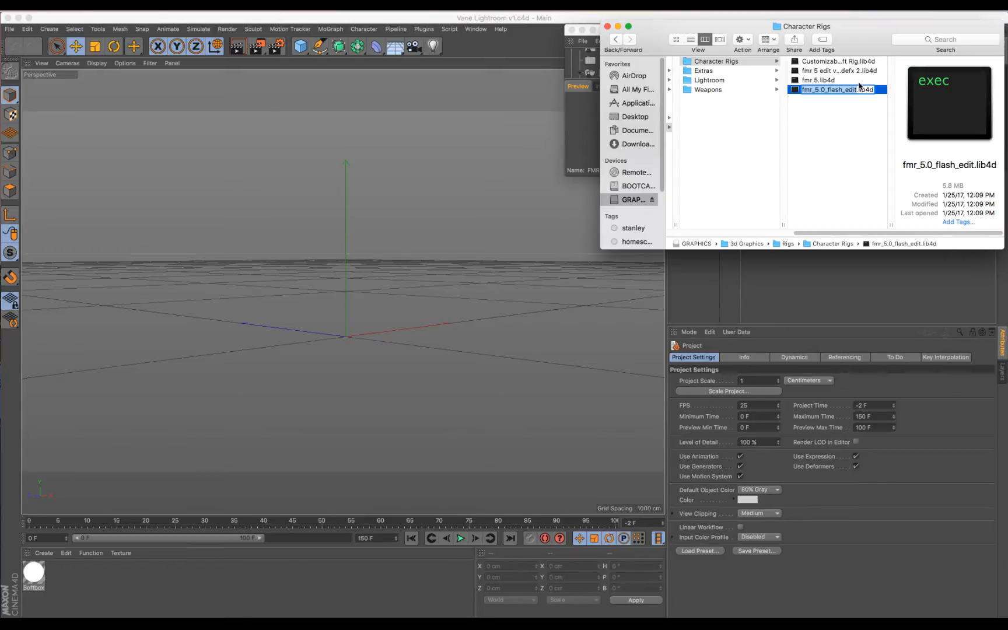
left_click(859, 81)
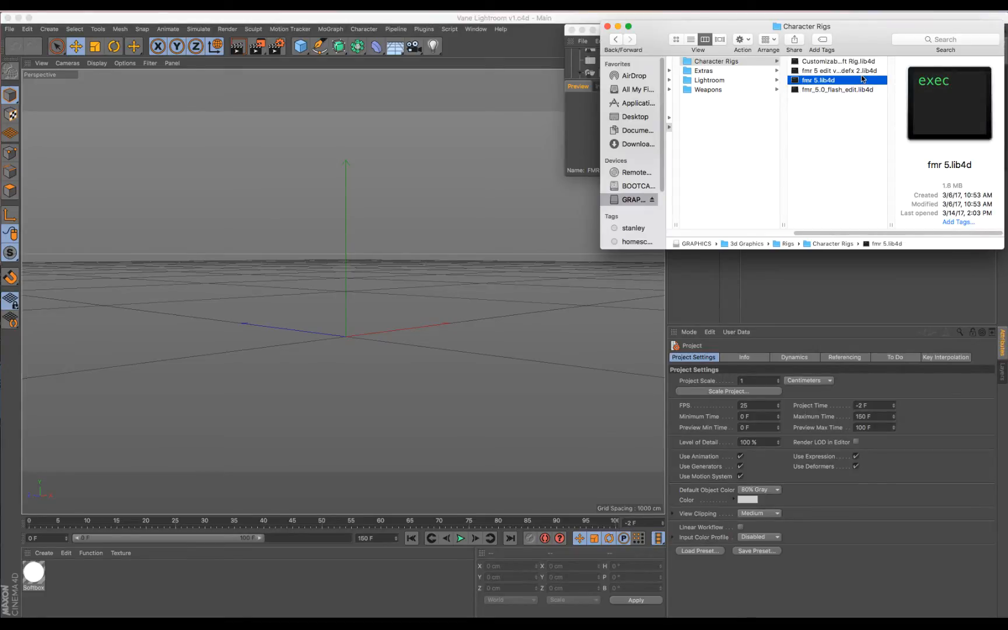
left_click(864, 71)
left_click(864, 71)
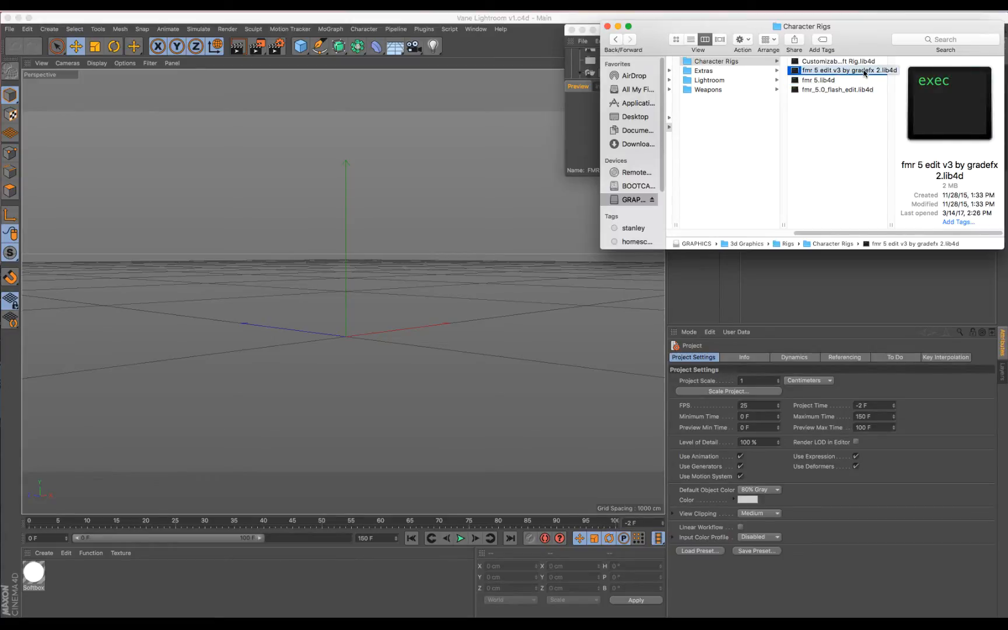
left_click(870, 64)
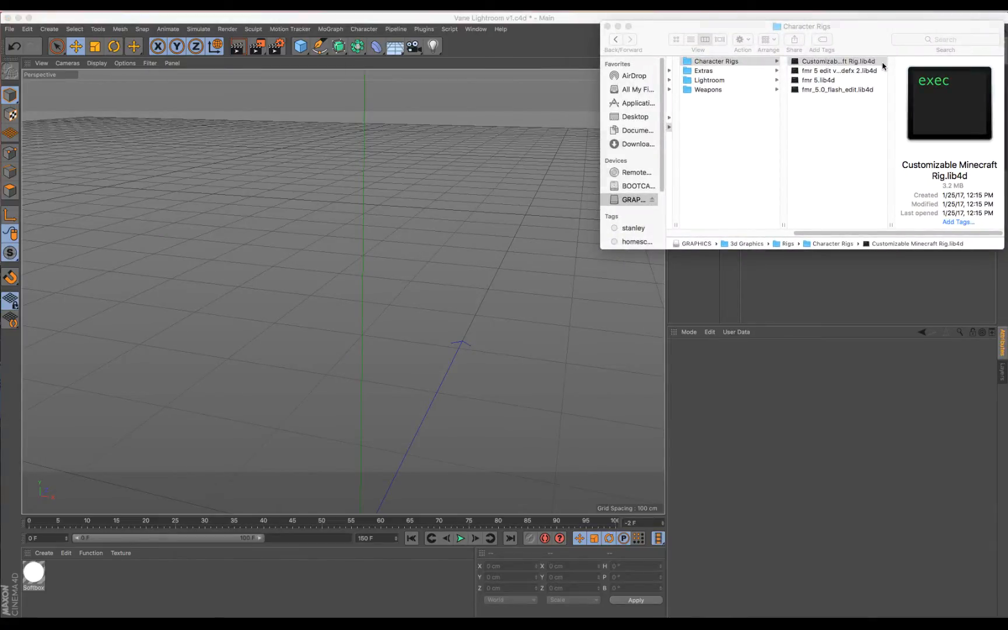
Load the FMR 5.0 rig from fmr 5.lib4d into the lightroom scene and minimise the Content Browser
left_click(877, 71)
left_click(867, 80)
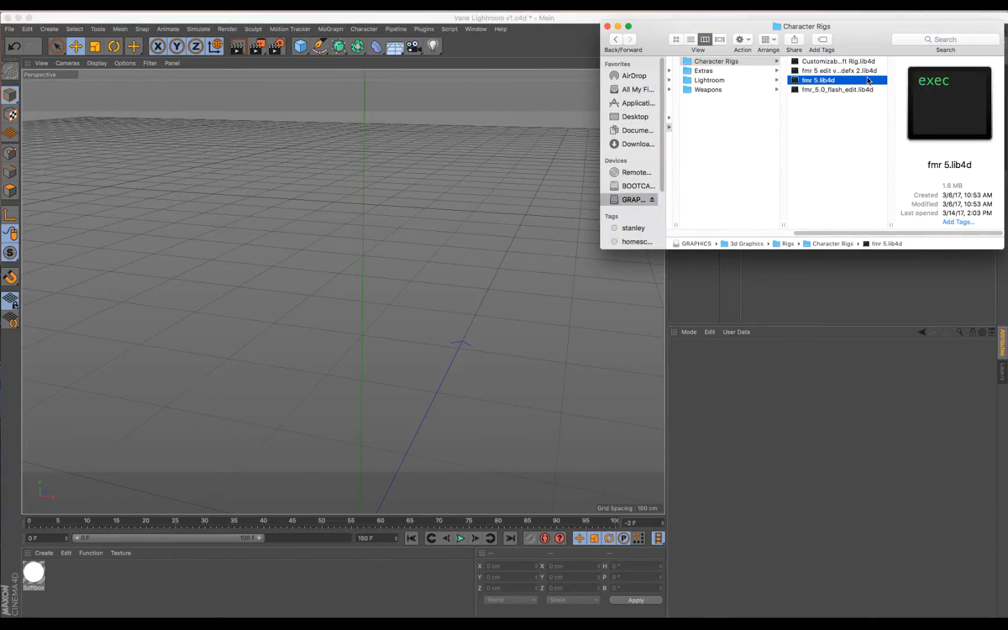
double_click(868, 80)
left_click(566, 57)
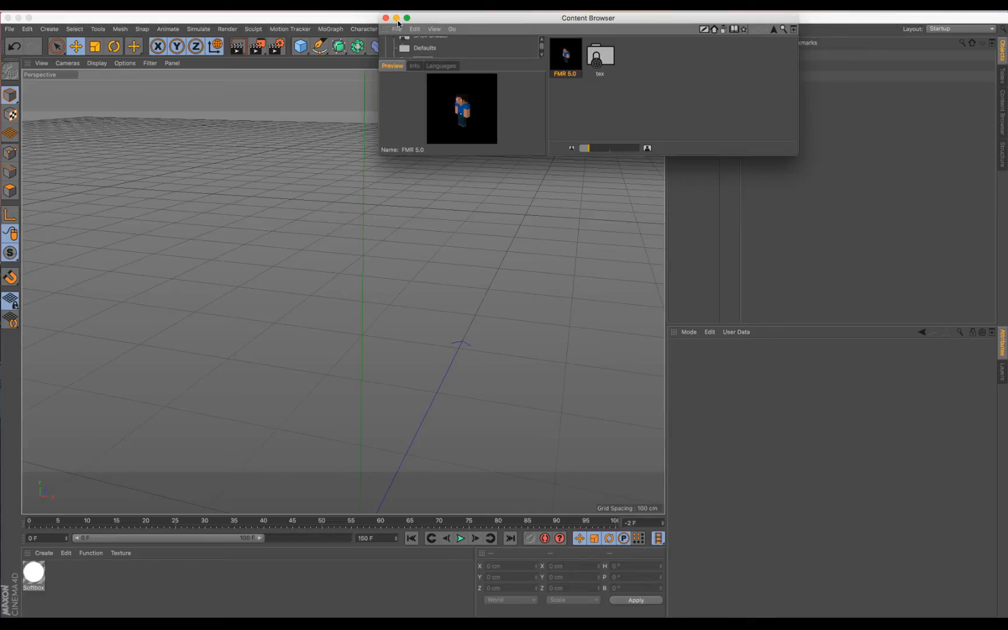
left_click(396, 18)
Select the FMR 5.0 rig, expand its hierarchy and look through its 5.0 options
left_click(1003, 369)
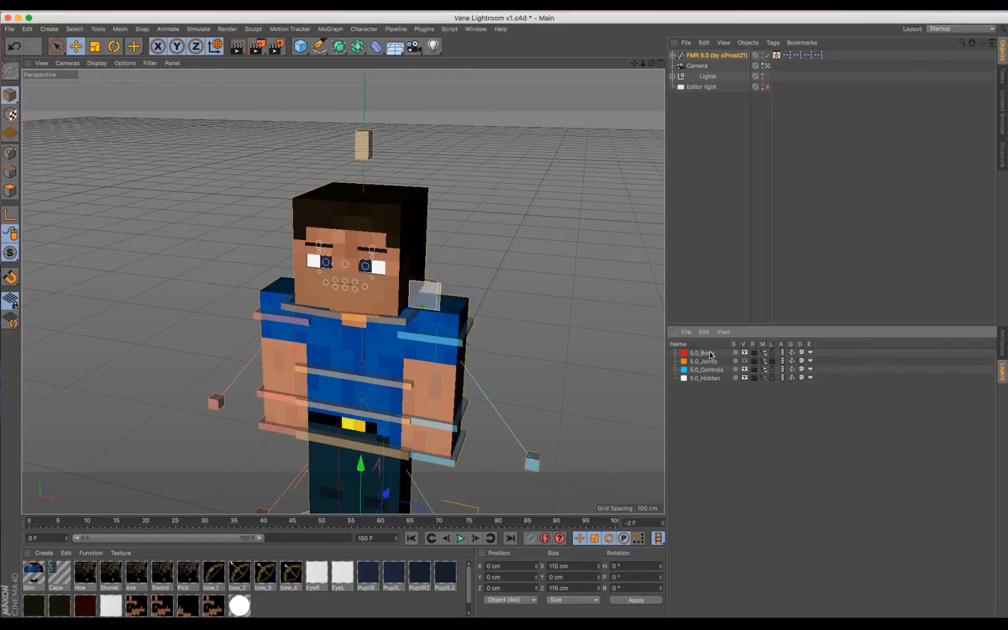
left_click(1003, 338)
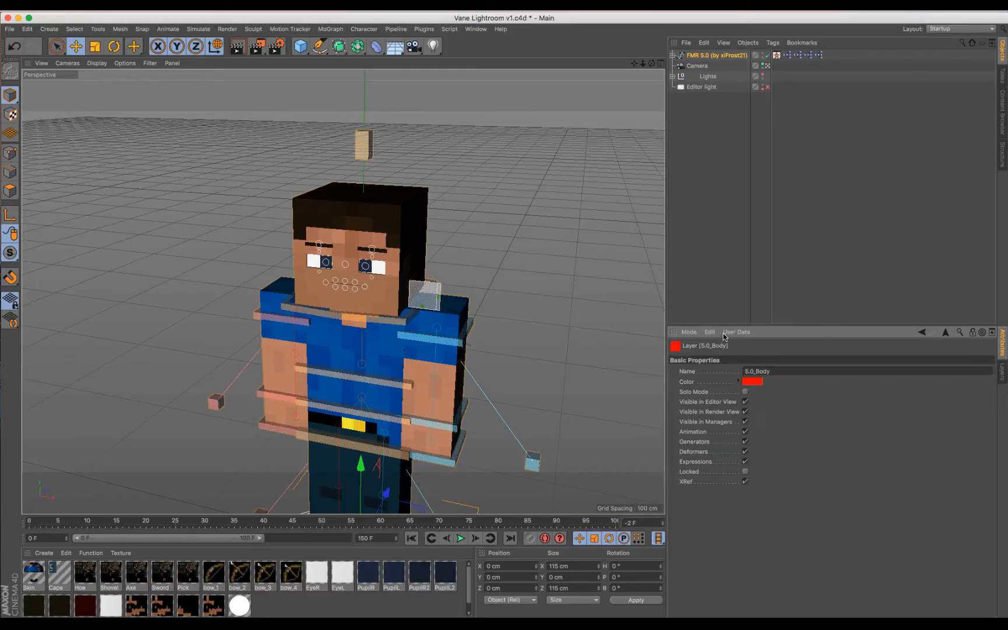
left_click(716, 56)
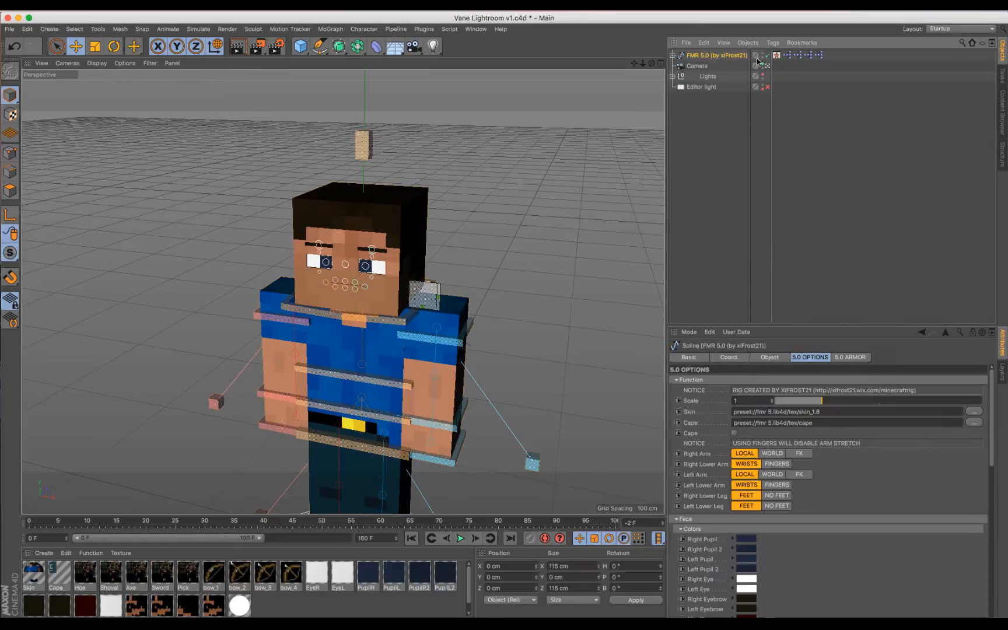
left_click(672, 55)
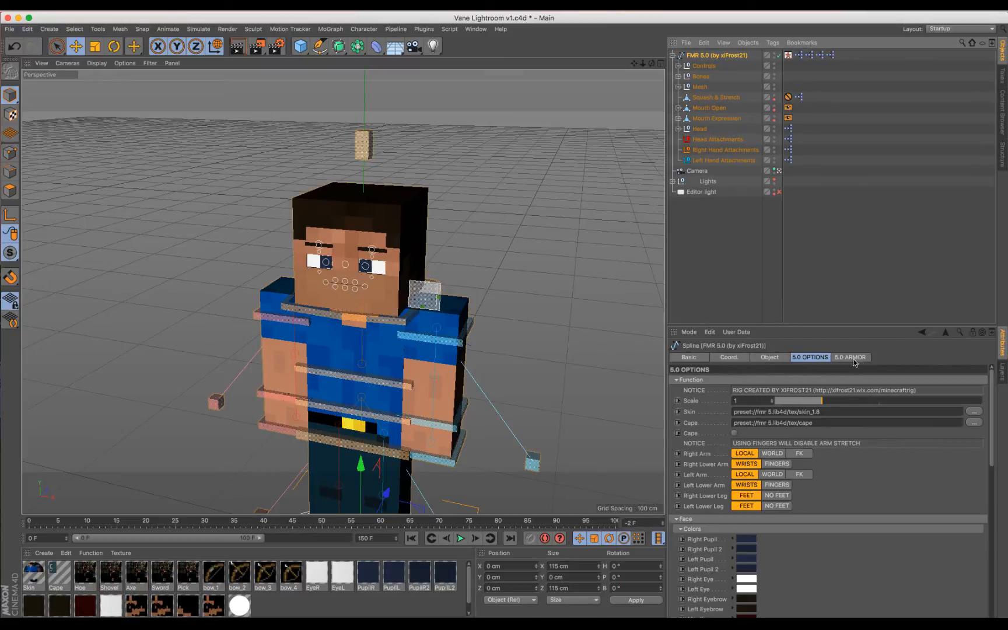
scroll(781, 512, "down", 8)
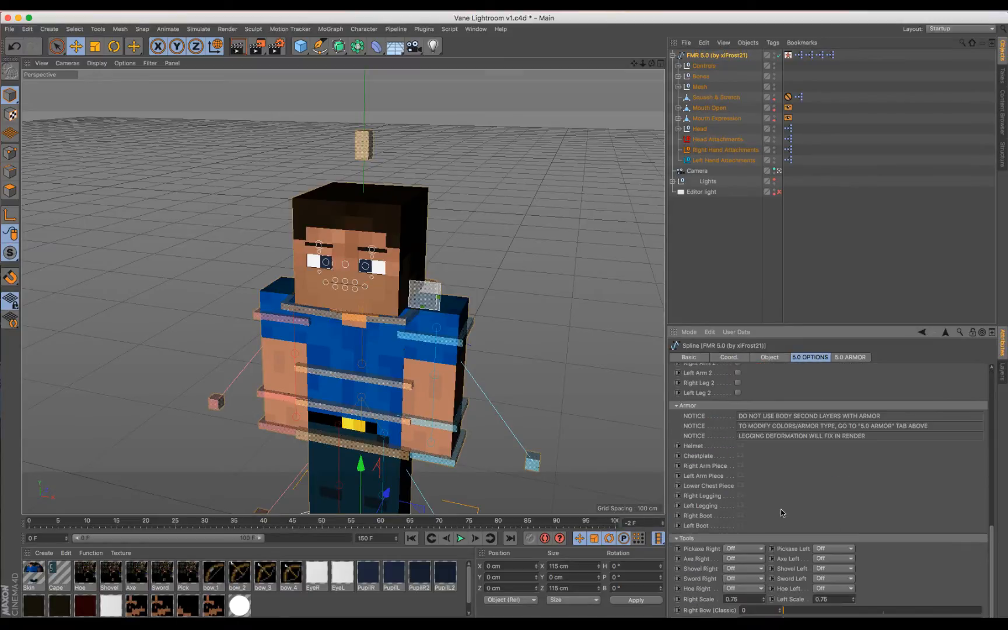
Search the Mac for GoldenHoodie and load goldenhoodie.png as the rig's skin texture
scroll(782, 512, "up", 8)
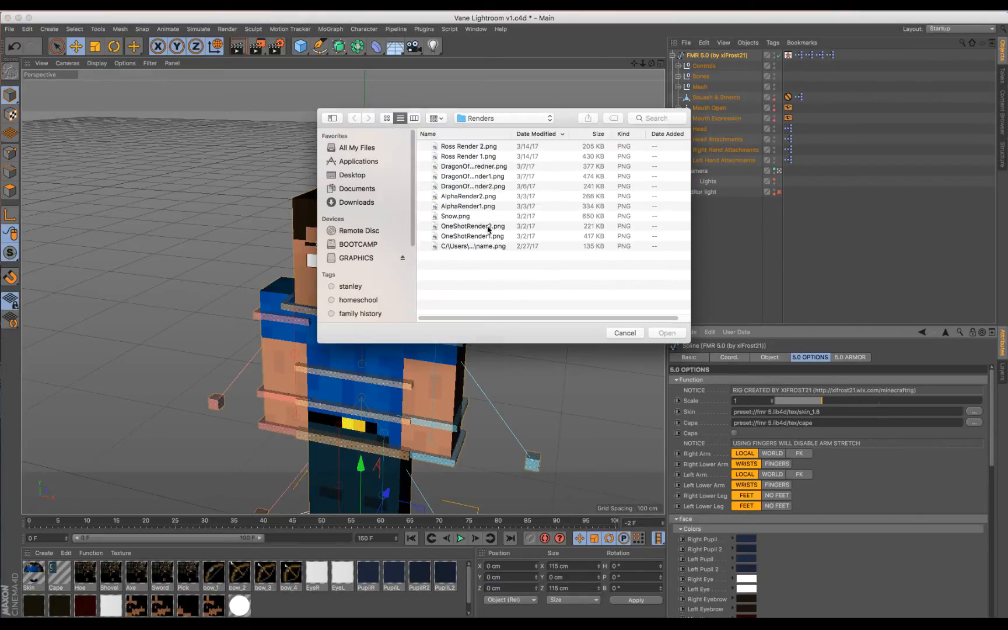
left_click(658, 119)
type("G")
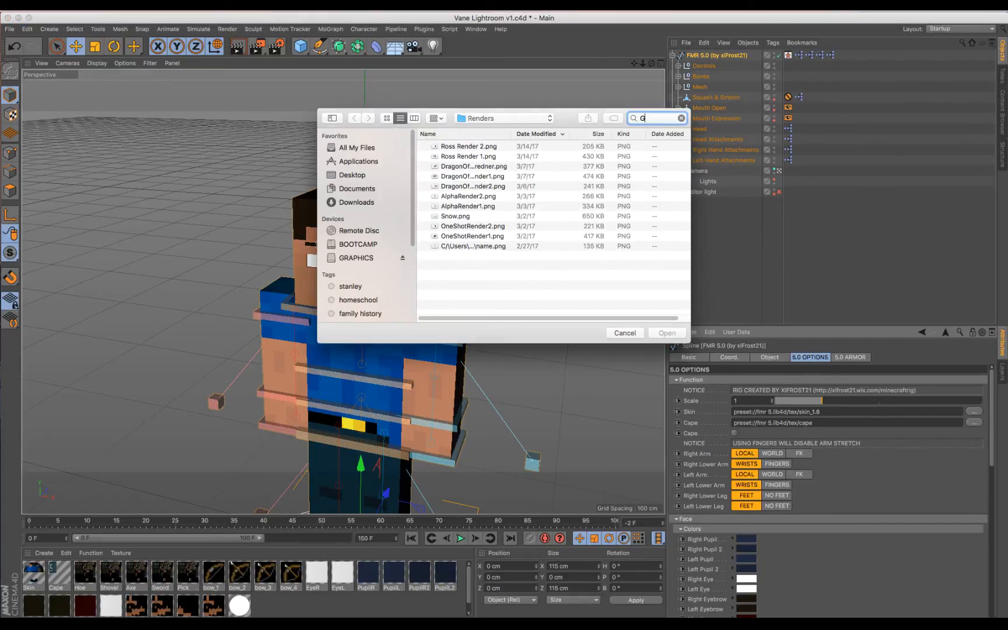
type("oldenHoodie")
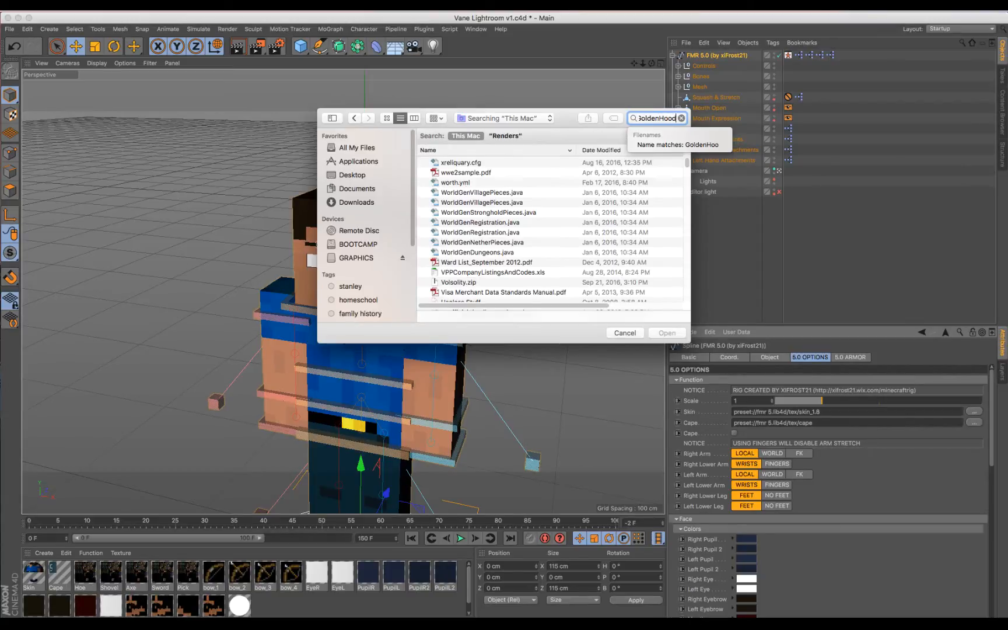
left_click(563, 166)
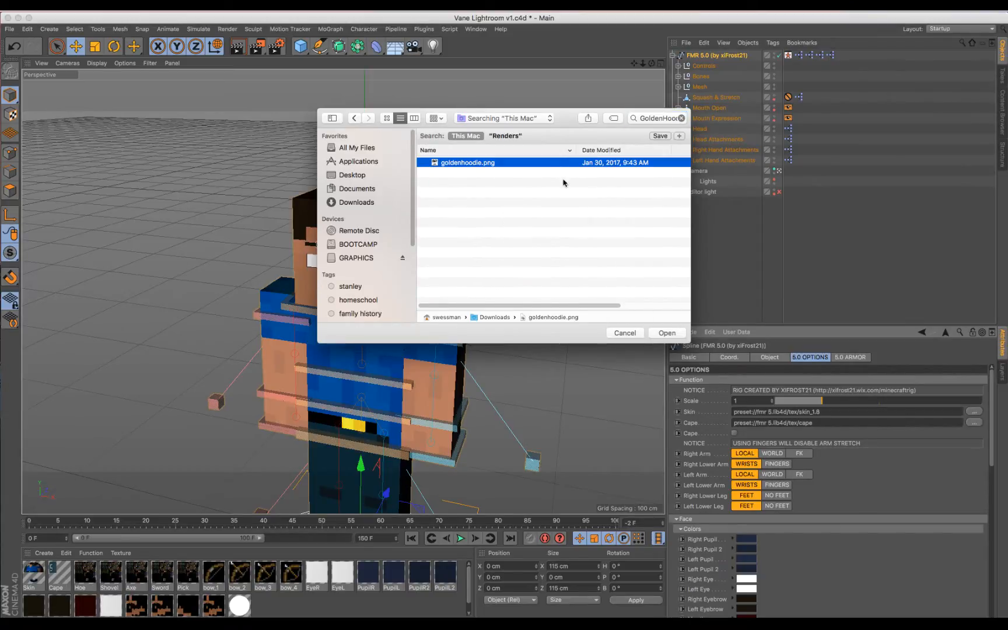
left_click(680, 333)
Turn off the rig's right eye, left eye, mouth, pupils, eyebrows and teeth in the face options
scroll(640, 369, "down", 3)
scroll(835, 421, "down", 2)
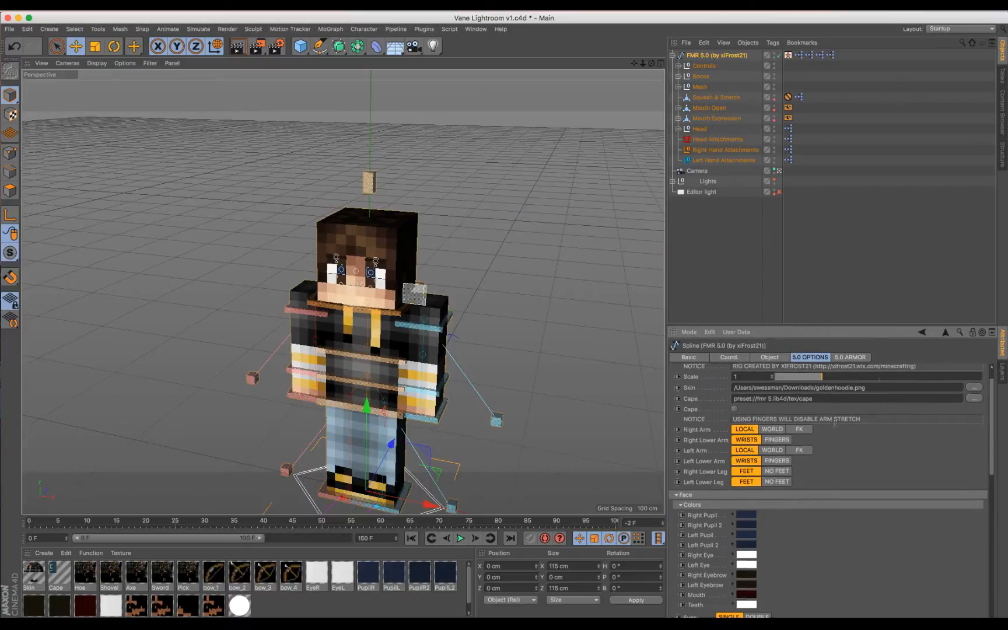
scroll(835, 421, "down", 8)
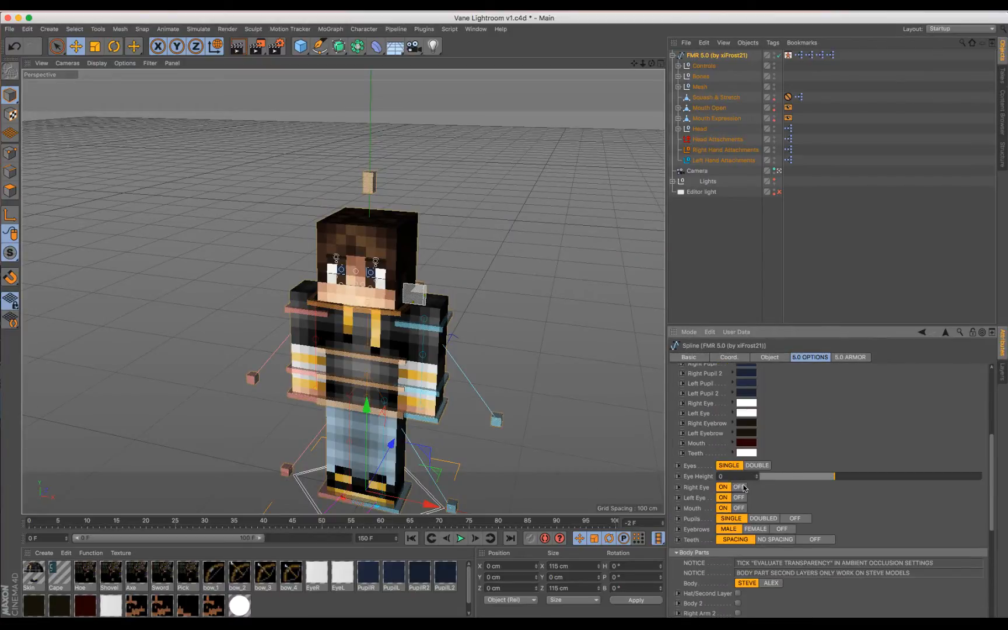
left_click(743, 488)
left_click(744, 497)
left_click(738, 508)
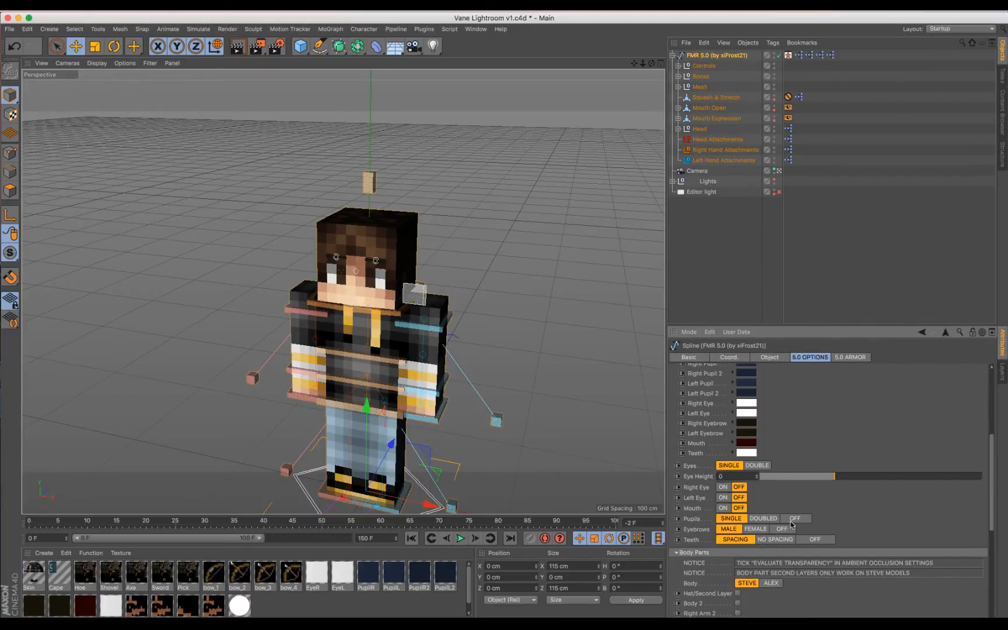
left_click(794, 518)
left_click(781, 529)
left_click(815, 540)
Enable the Hat/Second Layer option for the rig's body parts
scroll(355, 218, "up", 5)
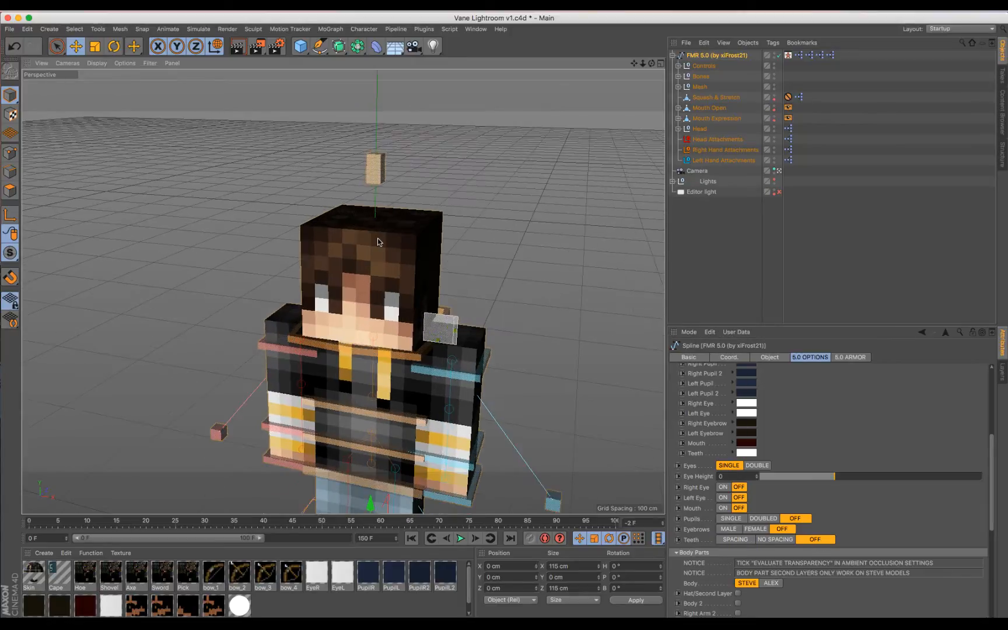
scroll(739, 429, "down", 10)
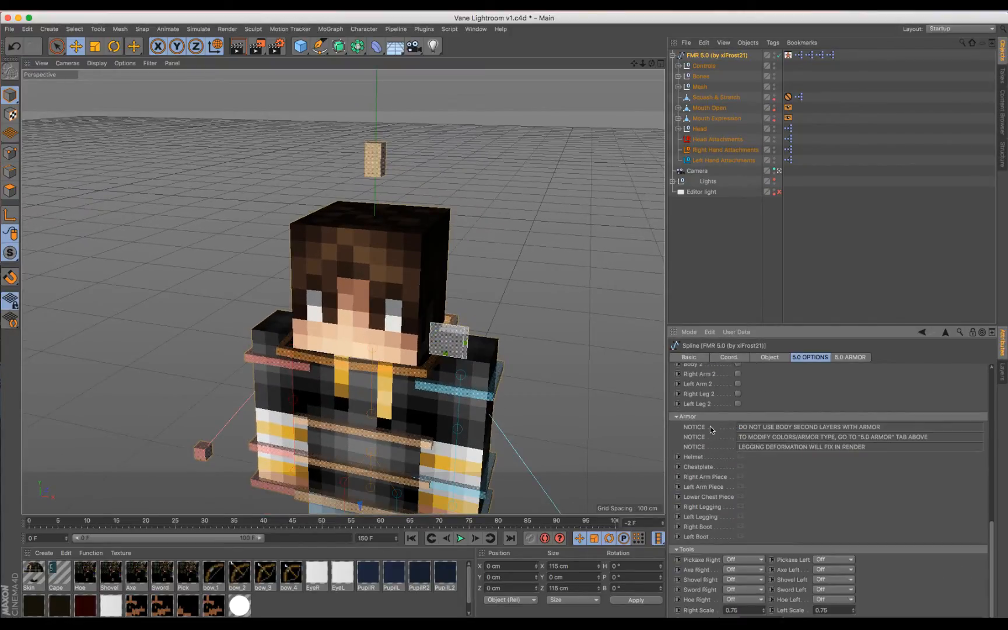
scroll(709, 426, "up", 6)
left_click(738, 421)
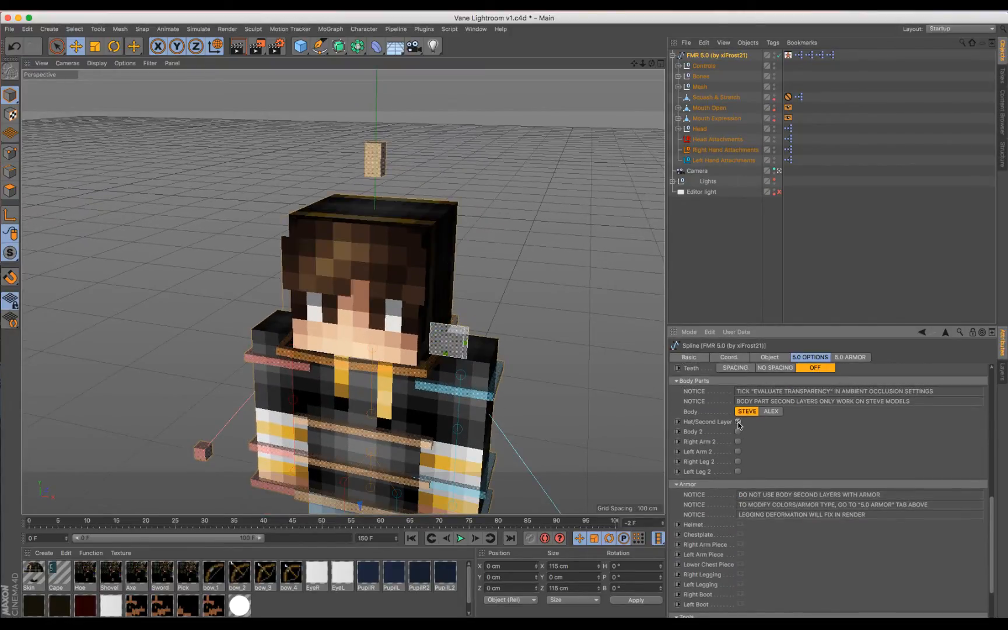
Expand the rig's Head group and move EXTRUDE_meshHead out beside the character to about X -150 cm
scroll(758, 414, "up", 5)
scroll(737, 413, "up", 15)
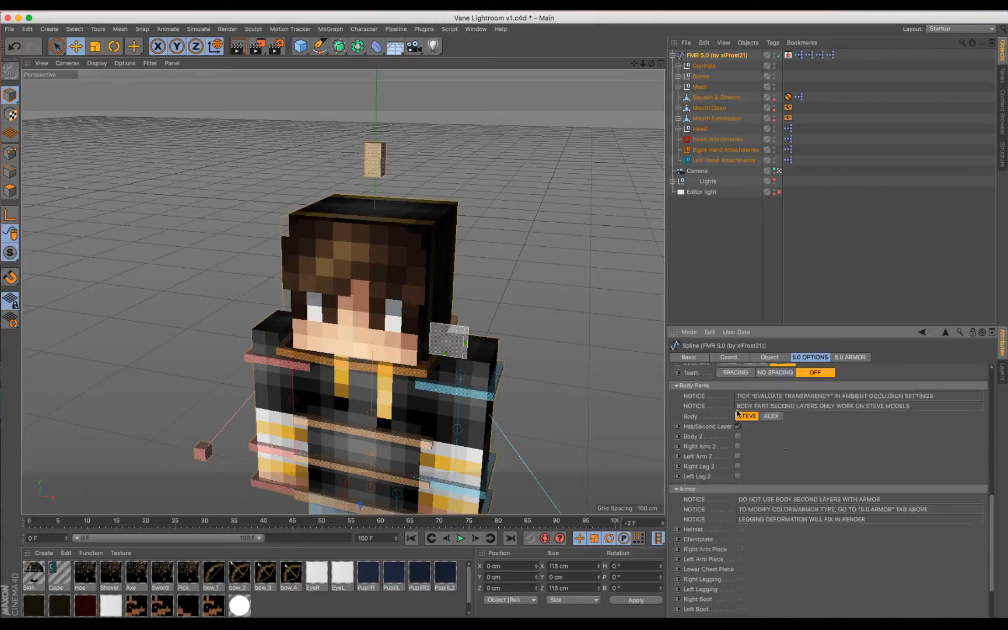
mouse_move(651, 63)
left_mouse_down()
mouse_move(593, 64)
mouse_move(583, 94)
mouse_move(607, 67)
mouse_move(571, 70)
mouse_move(607, 67)
mouse_move(583, 88)
mouse_move(669, 58)
left_mouse_up()
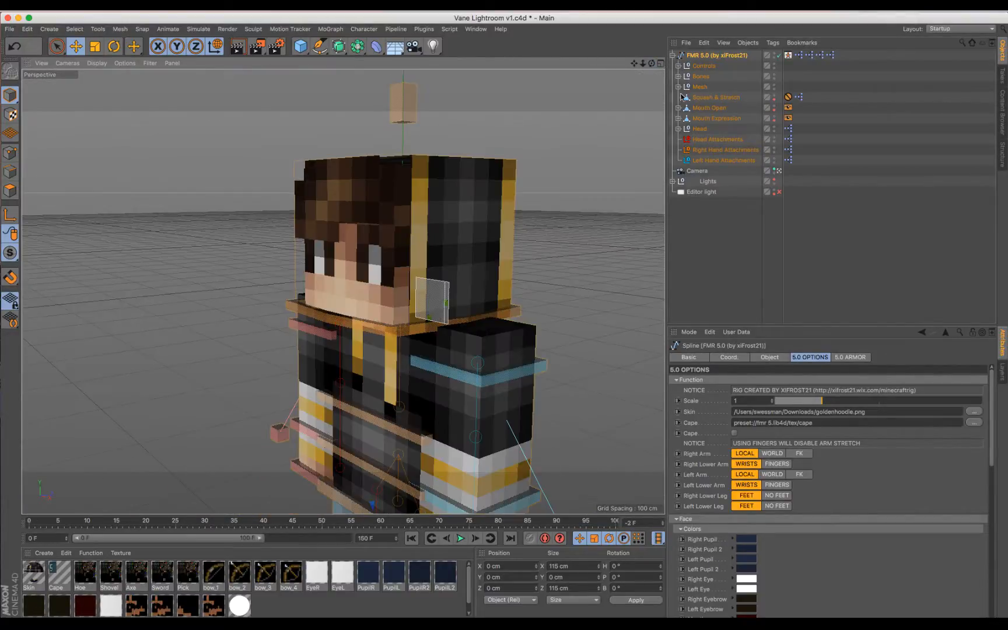
left_click(677, 129)
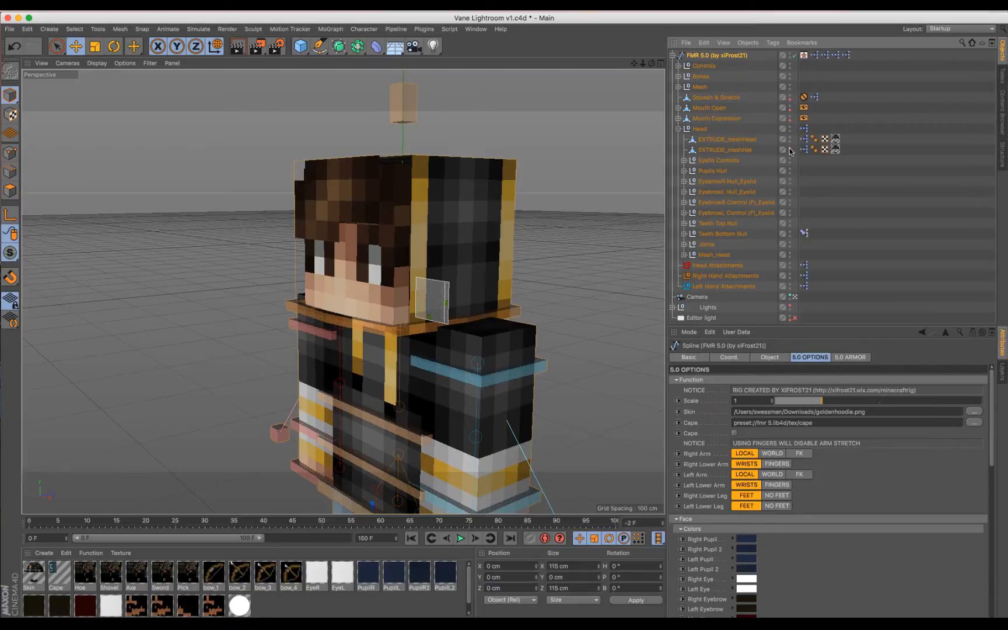
left_click(742, 142)
left_click_drag(447, 227, 158, 227)
scroll(645, 94, "down", 6)
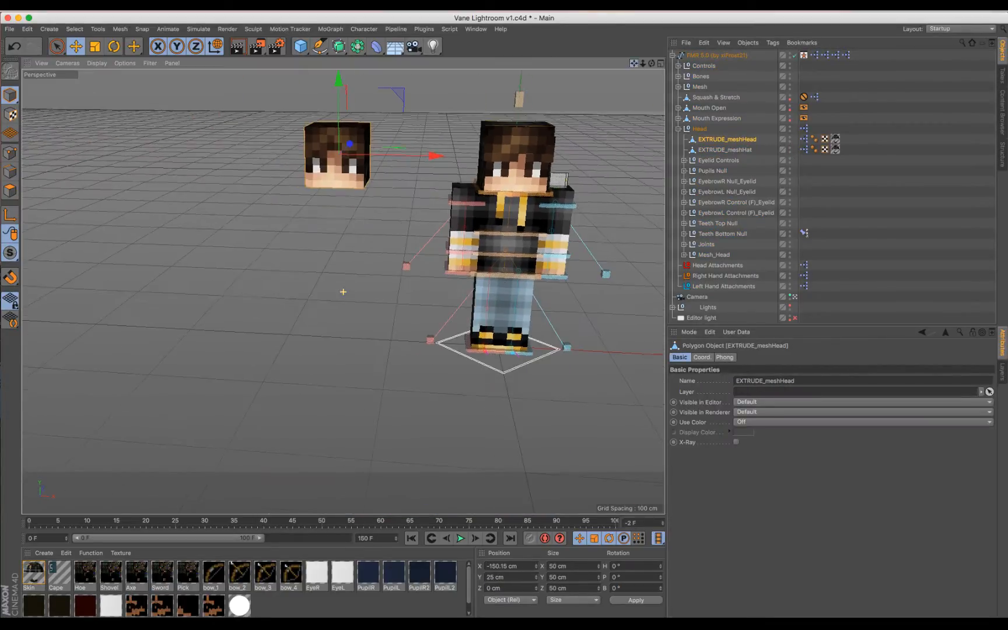
Move EXTRUDE_meshHat out past the separated head mesh to about X -265 cm
left_click_drag(634, 64, 775, 219)
left_click(727, 151)
left_click_drag(603, 248, 432, 300, "alt")
key("o")
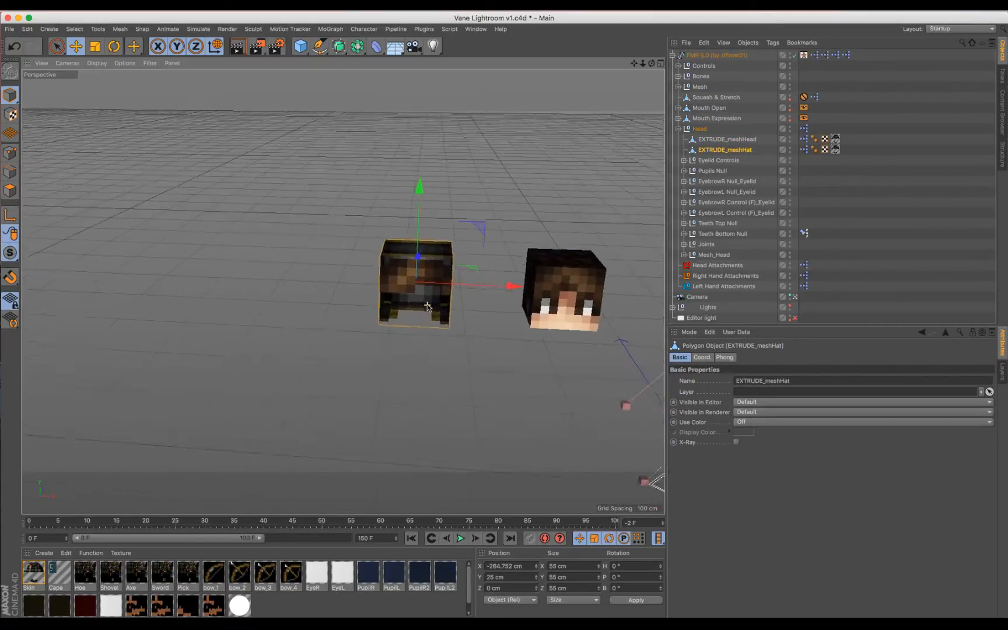
Select EXTRUDE_meshHead and switch to polygon editing with the Live Selection tool
left_click_drag(633, 63, 875, 226)
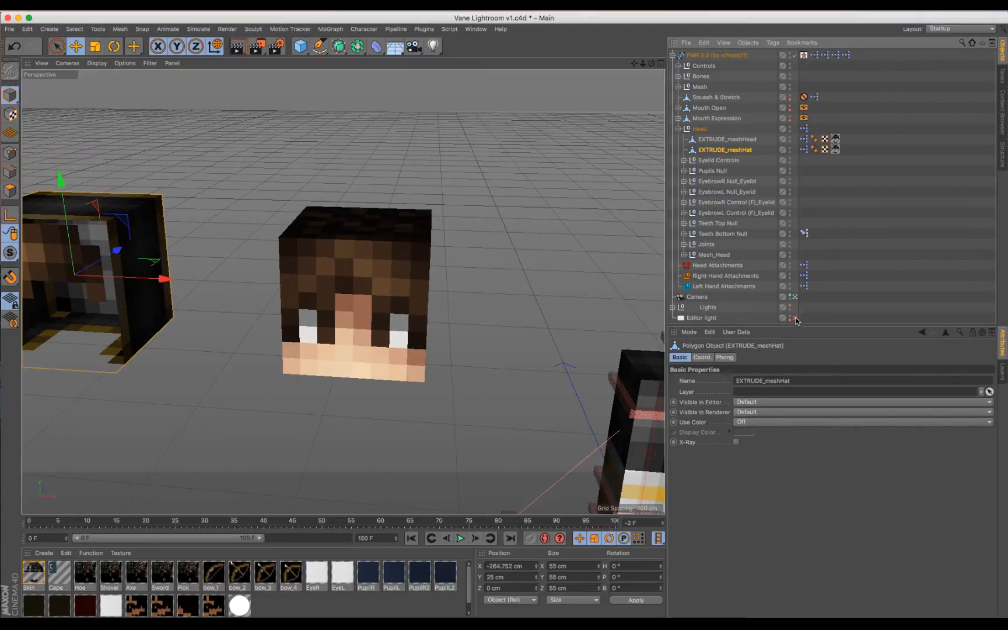
left_click_drag(652, 64, 767, 158)
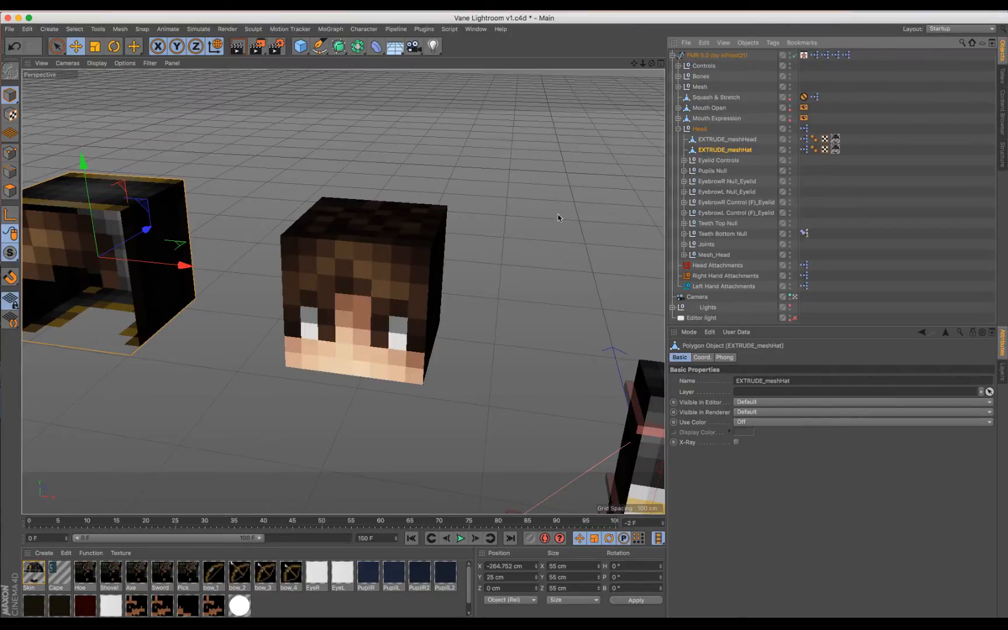
left_click(725, 138)
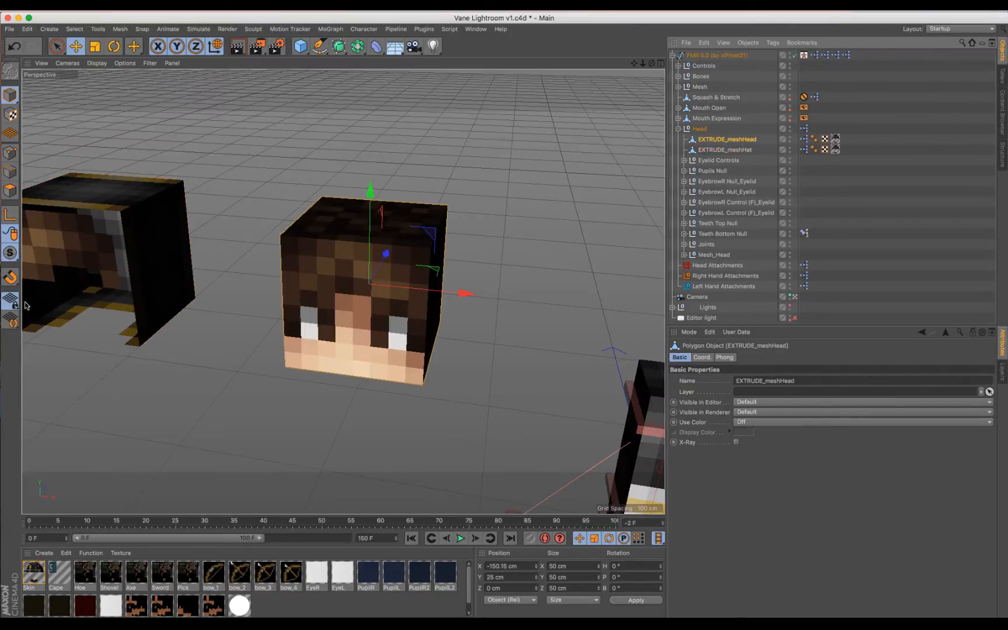
left_click(10, 190)
left_click(57, 46)
scroll(372, 309, "up", 3)
scroll(372, 309, "up", 5)
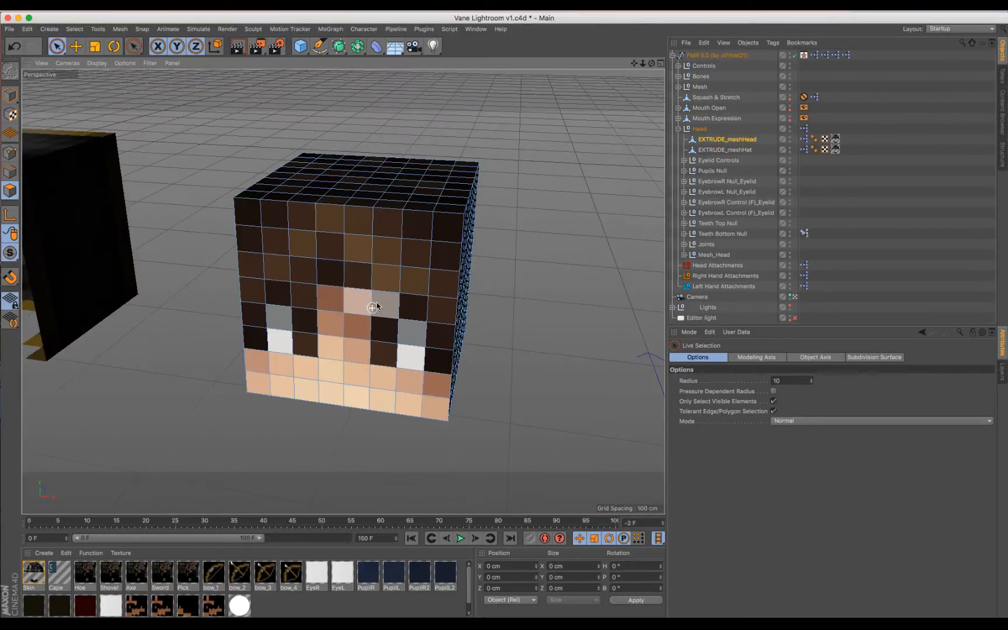
Select and delete the head mesh's eye and skin-coloured polygons on the front, one side and the underside
left_click_drag(651, 63, 661, 37)
scroll(516, 244, "down", 5)
scroll(515, 244, "up", 3)
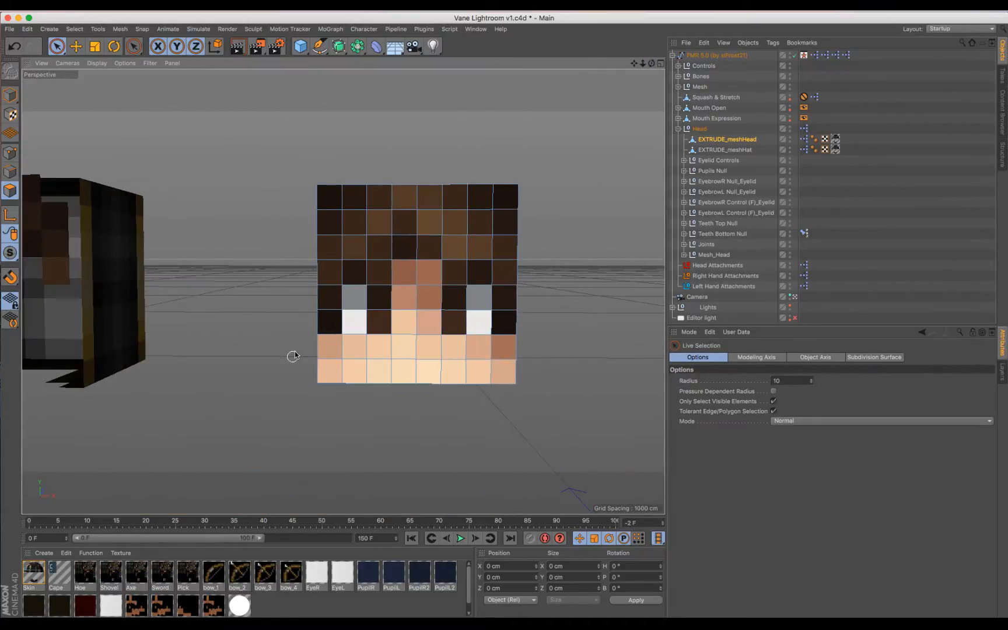
mouse_move(350, 318)
left_mouse_down()
mouse_move(353, 295)
mouse_move(401, 272)
mouse_move(422, 284)
mouse_move(434, 321)
mouse_move(472, 315)
mouse_move(485, 354)
mouse_move(392, 365)
mouse_move(395, 349)
mouse_move(442, 351)
left_mouse_up()
left_click_drag(651, 63, 600, 65)
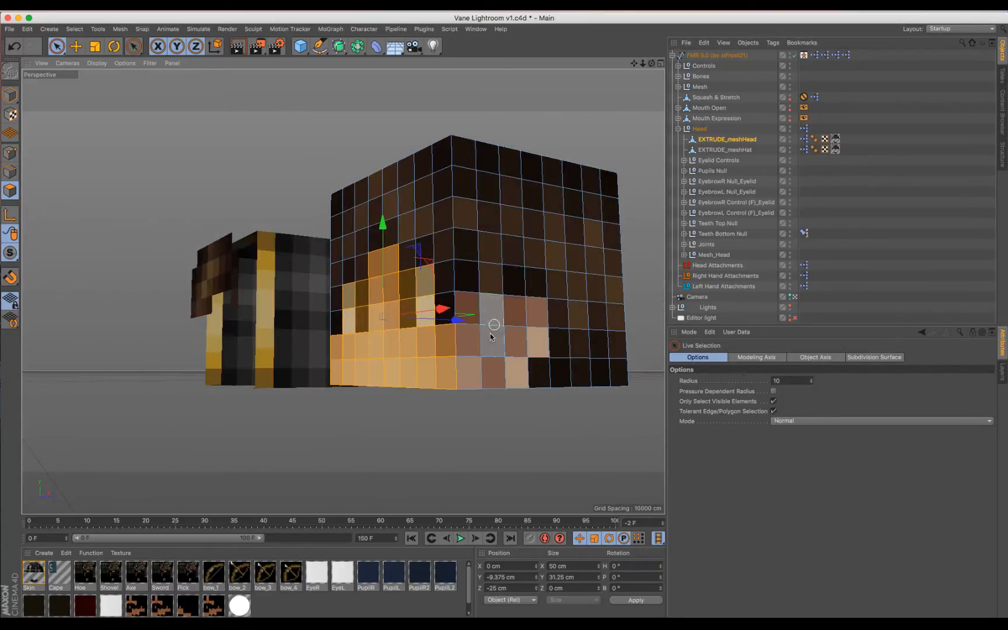
left_click_drag(496, 324, 471, 334)
key("ctrl+z")
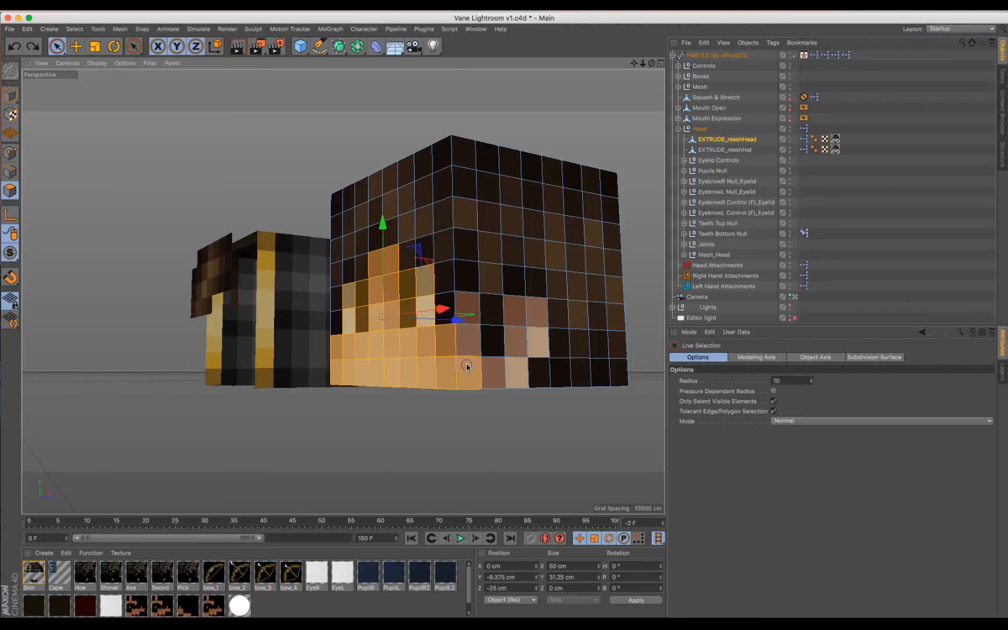
mouse_move(490, 378)
left_mouse_down()
mouse_move(537, 317)
mouse_move(558, 313)
left_mouse_up()
mouse_move(651, 63)
left_mouse_down()
mouse_move(650, 72)
mouse_move(652, 63)
left_mouse_up()
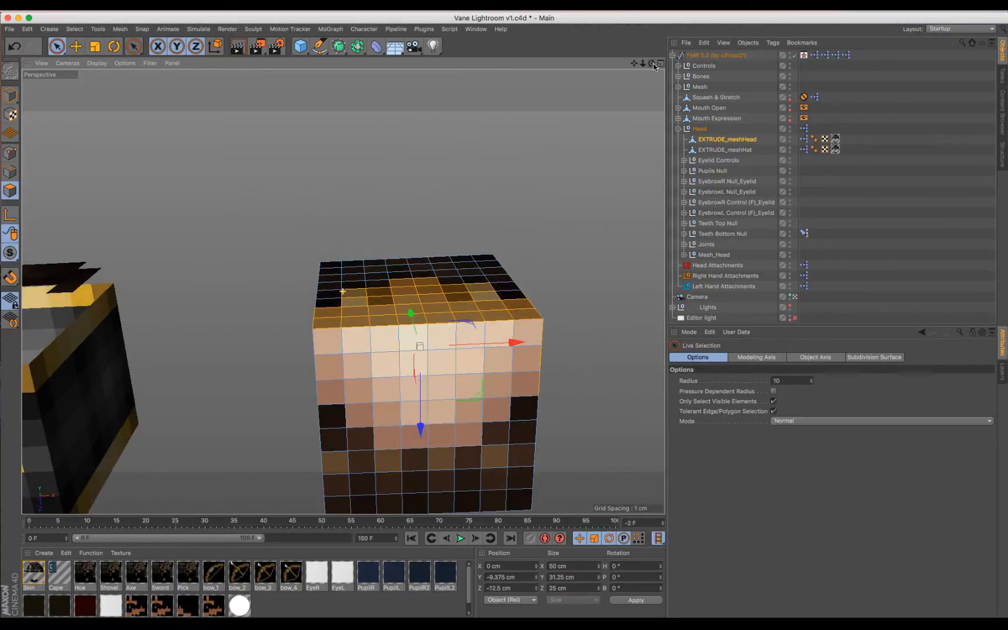
mouse_move(332, 346)
left_mouse_down("shift")
mouse_move(373, 357)
mouse_move(502, 344)
mouse_move(512, 352)
mouse_move(516, 379)
mouse_move(466, 415)
mouse_move(462, 435)
mouse_move(363, 416)
left_mouse_up("shift")
key("Delete")
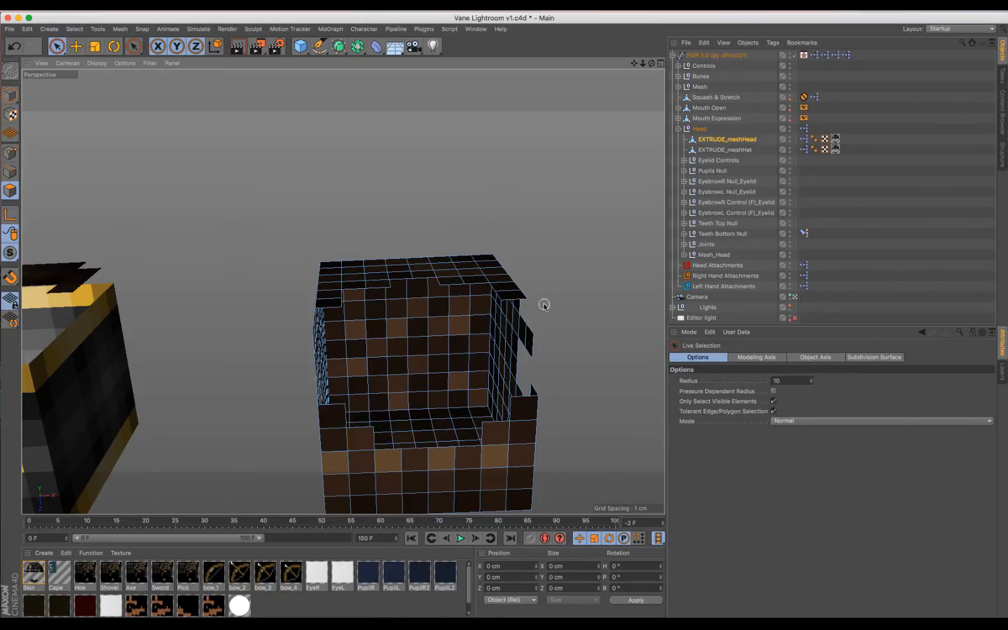
Delete the remaining skin-coloured polygons on the other side of the head mesh
left_click_drag(652, 63, 755, 166)
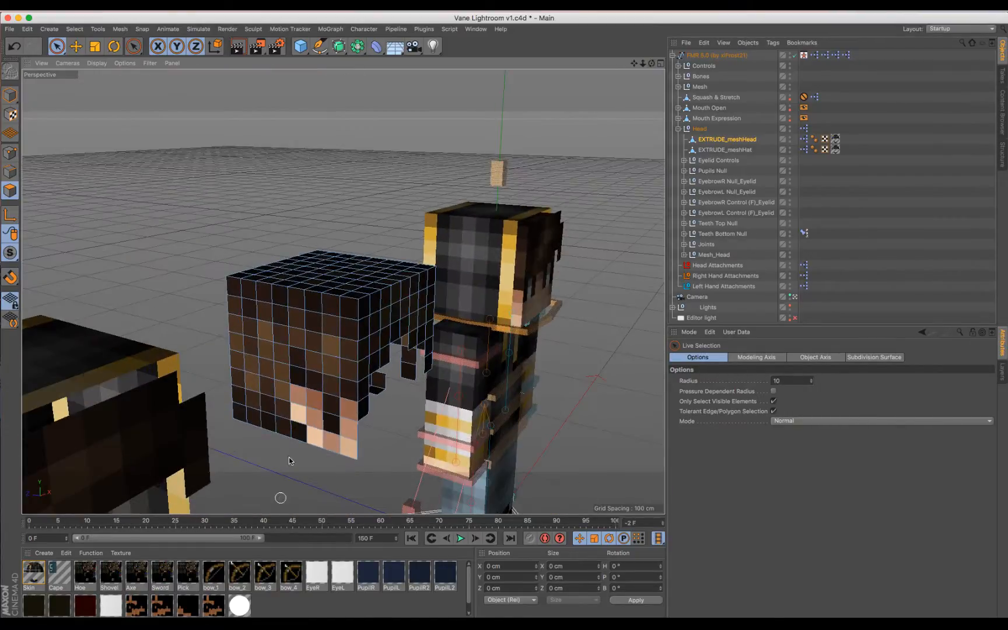
mouse_move(301, 410)
left_mouse_down()
mouse_move(315, 440)
mouse_move(343, 448)
mouse_move(349, 418)
left_mouse_up()
key("Delete")
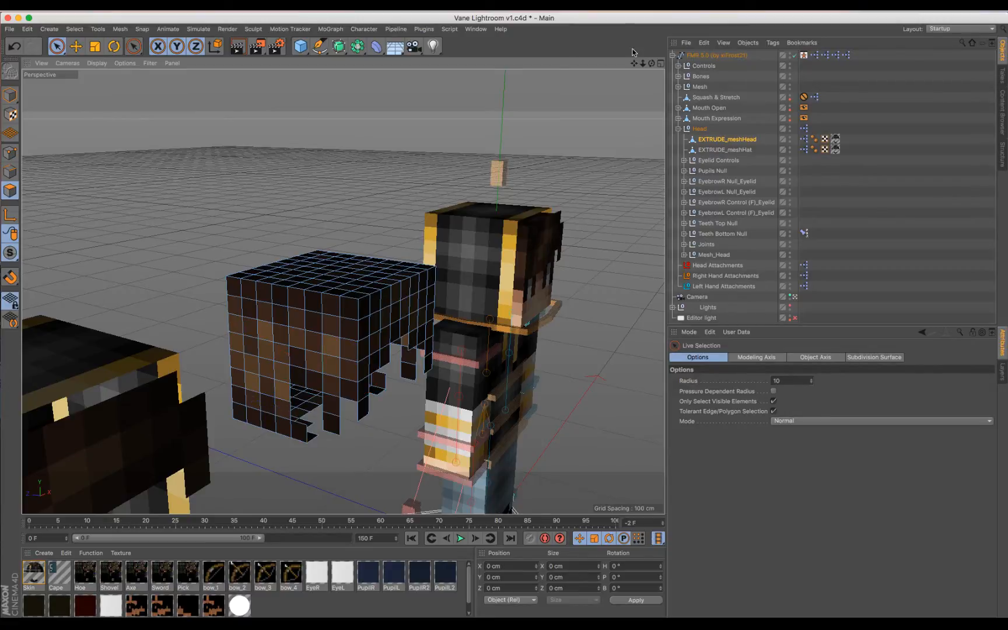
Select all remaining hair polygons of EXTRUDE_meshHead and extrude them 3 cm with a maximum angle of 91°
left_click_drag(652, 63, 333, 47)
scroll(444, 287, "up", 5)
scroll(444, 286, "down", 10)
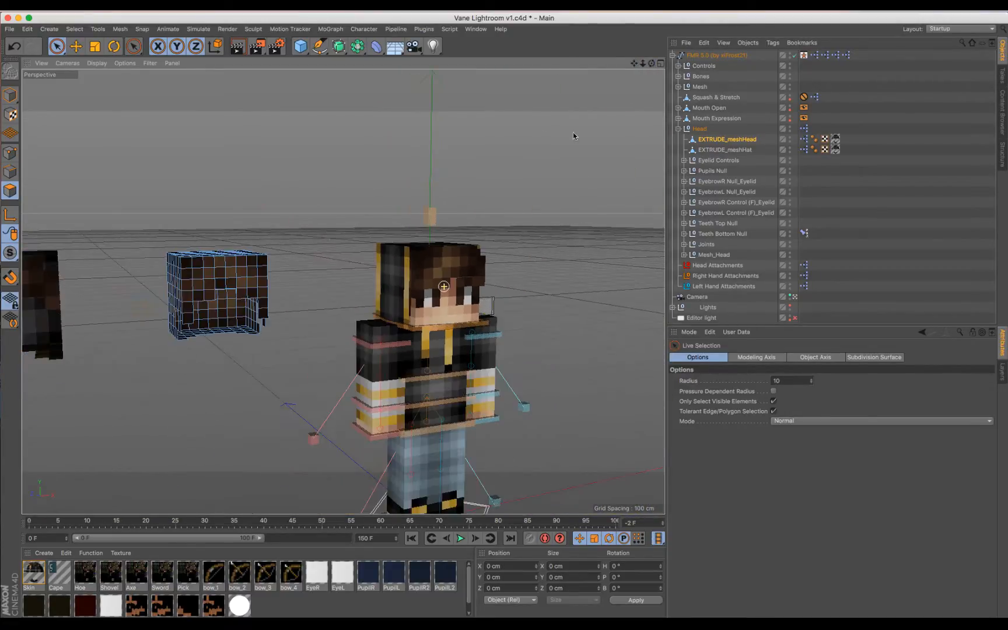
left_click_drag(634, 63, 804, 33)
scroll(446, 244, "up", 8)
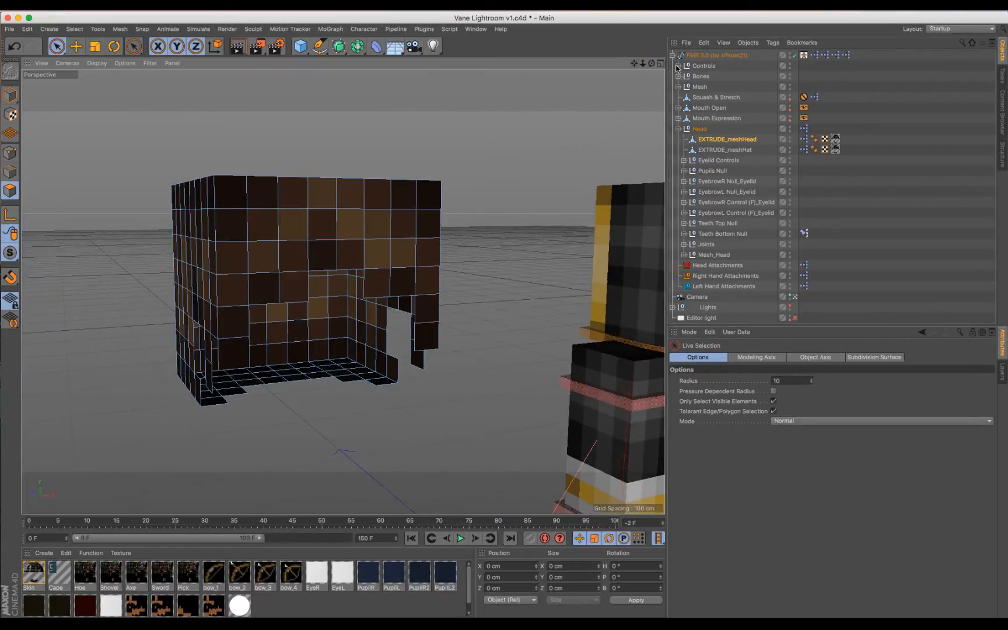
left_click_drag(651, 63, 583, 88)
left_click(299, 273)
key("ctrl+a")
key("d")
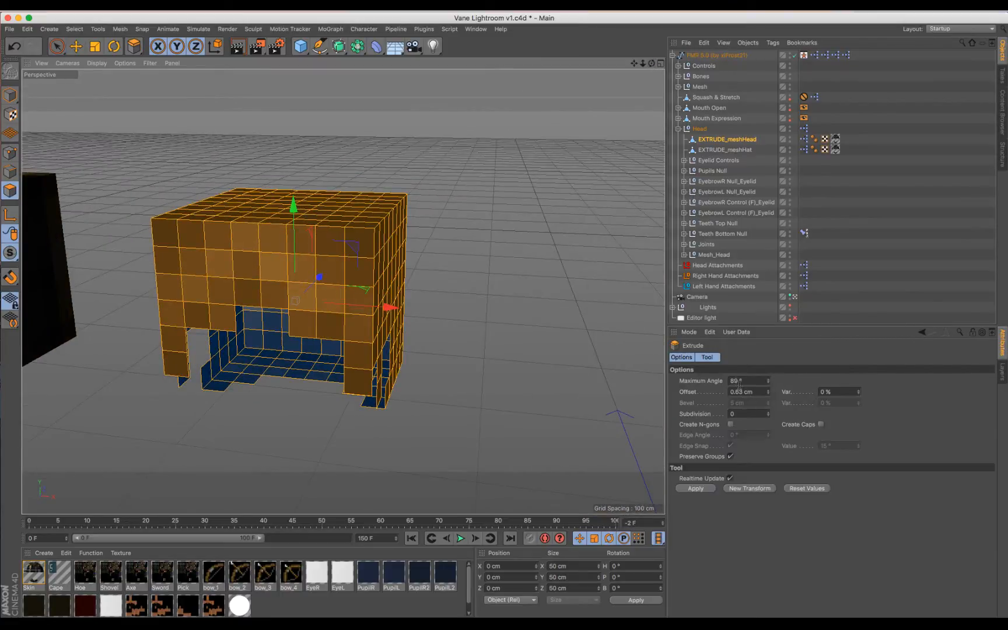
type("91")
key("Tab")
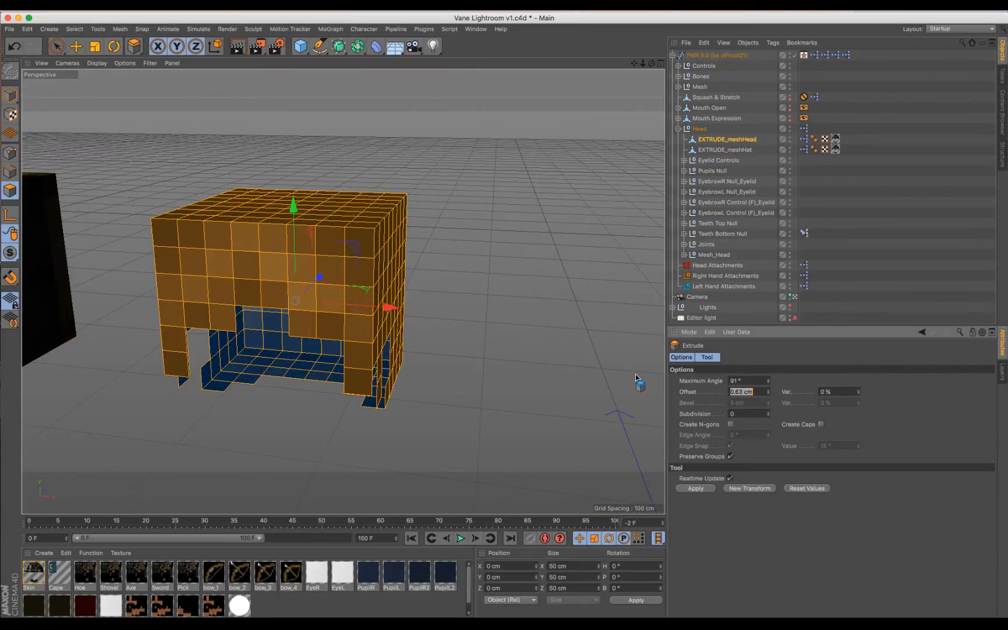
type("3")
key("Return")
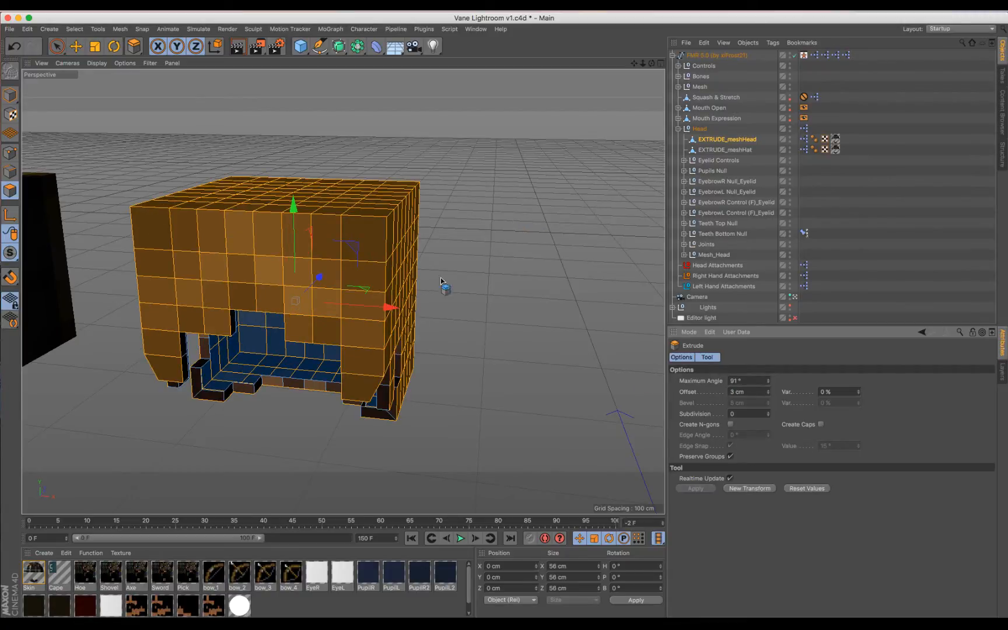
Undo the extrusion and extrude the hair 3 cm again with the lowest polygon at each front corner left out of the selection
left_click_drag(652, 64, 613, 41)
scroll(412, 381, "up", 4)
scroll(412, 381, "down", 3)
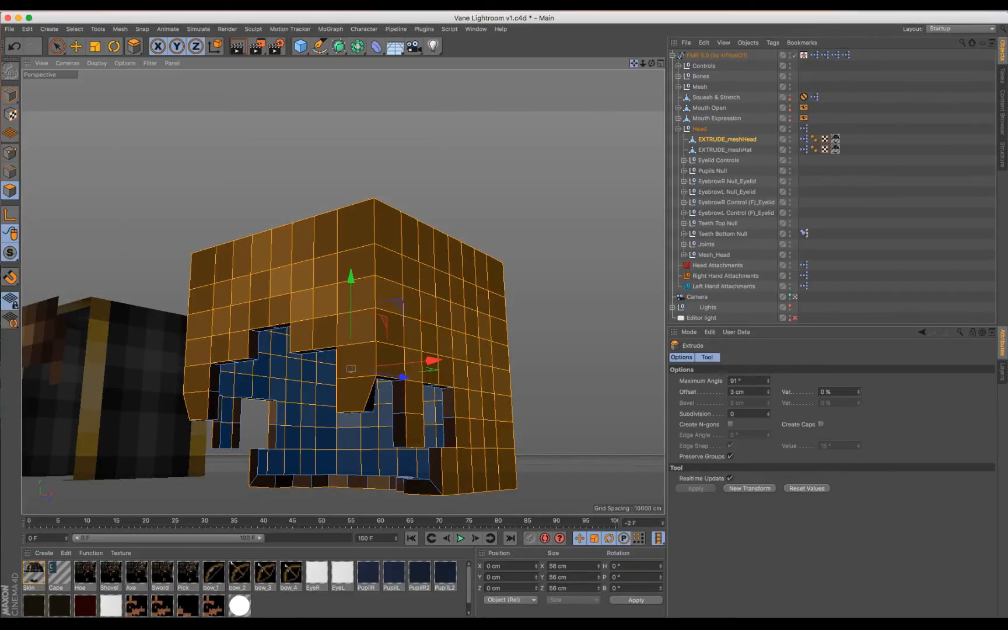
scroll(607, 108, "up", 5)
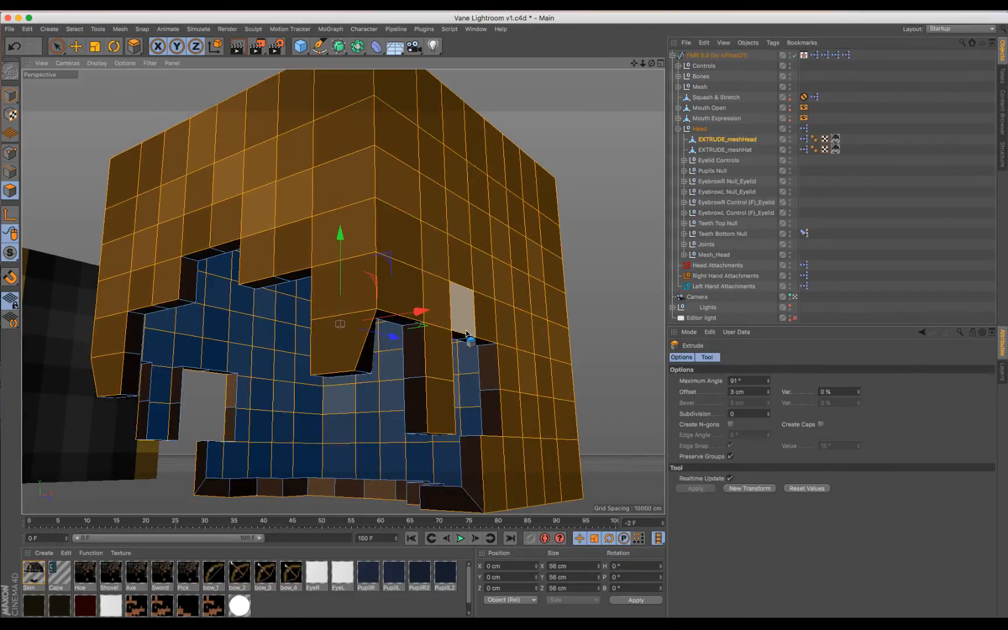
key("super+z")
key("space")
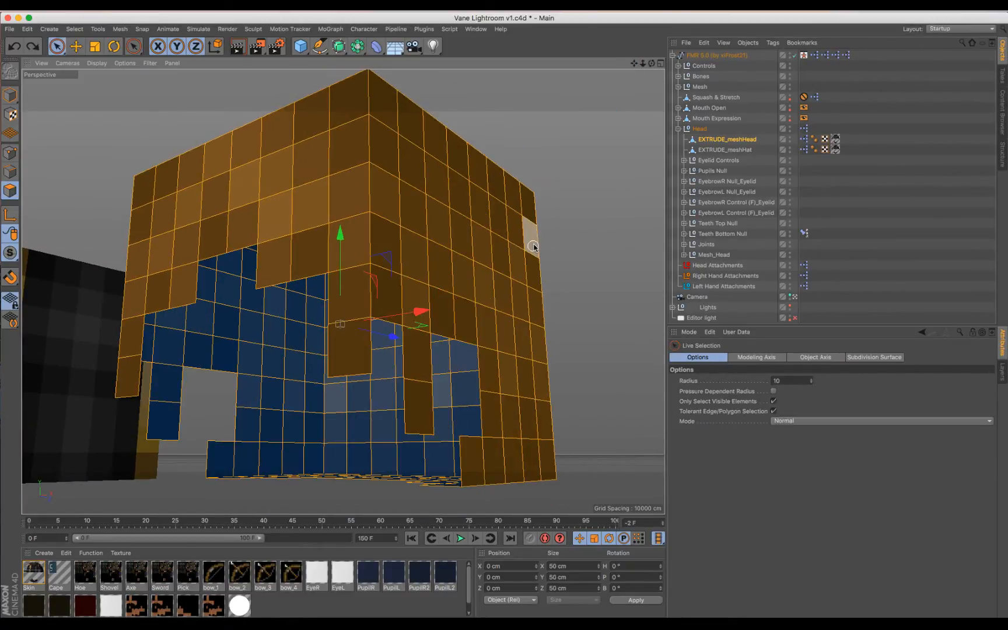
left_click(351, 350)
key("Delete")
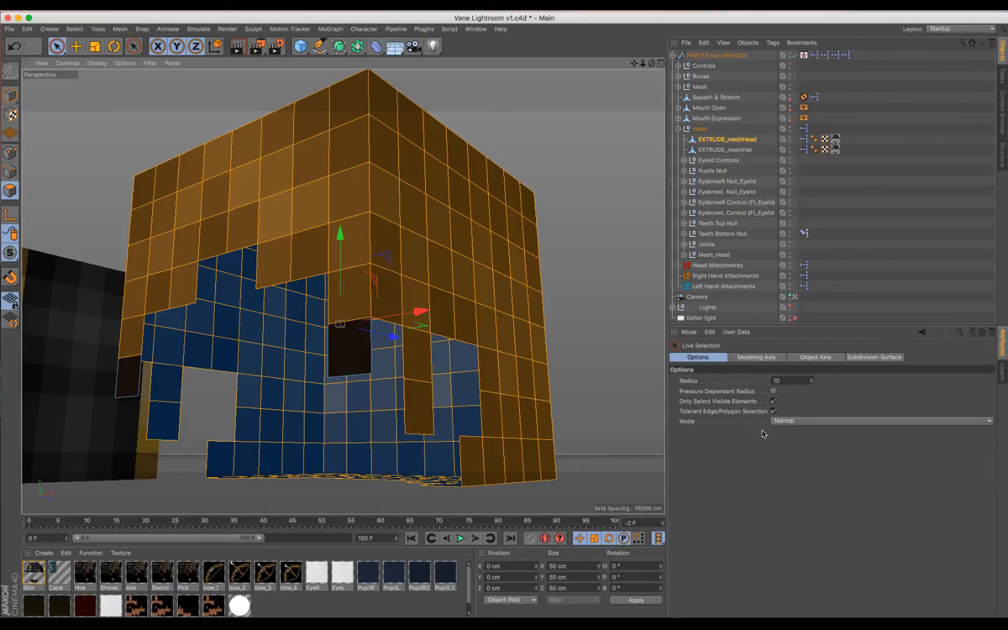
key("space")
left_click(695, 487)
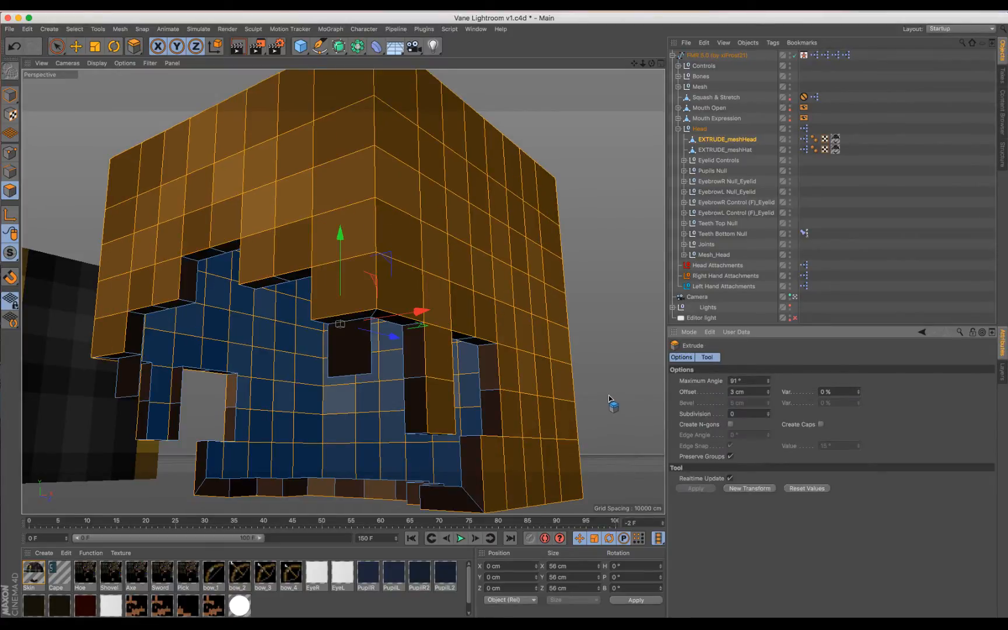
Select the two unextruded front corner polygons, extrude them 3 cm and clear the selection
key("0")
key("9")
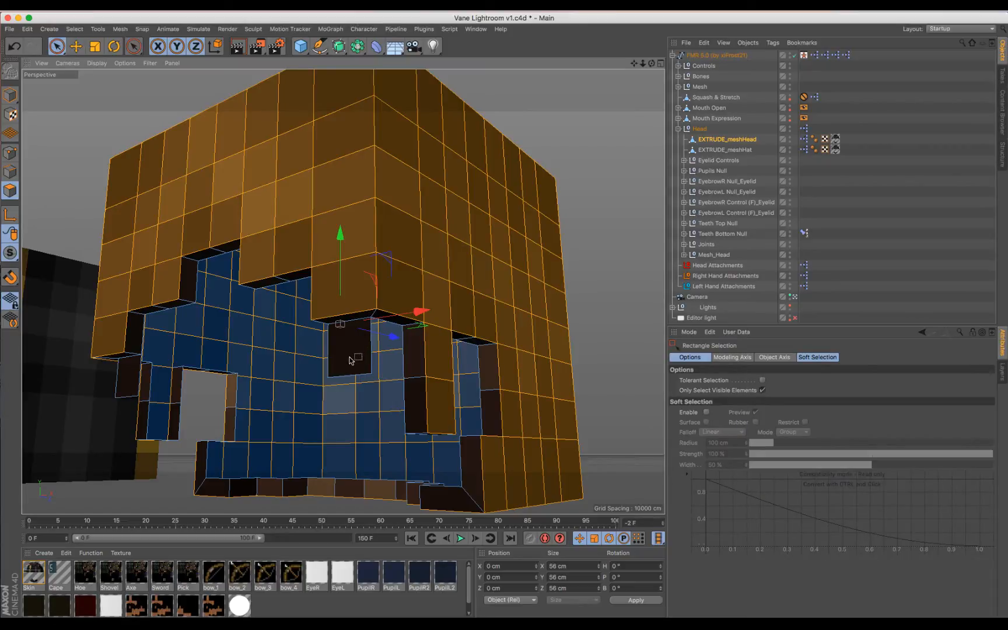
left_click(350, 356)
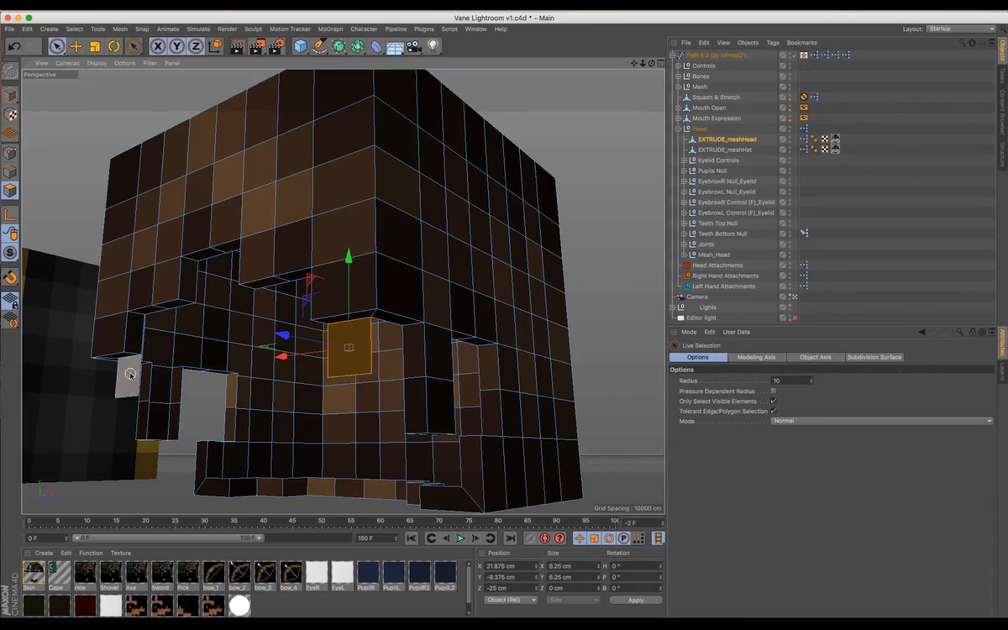
left_click(128, 373, "shift")
key("d")
left_click(702, 489)
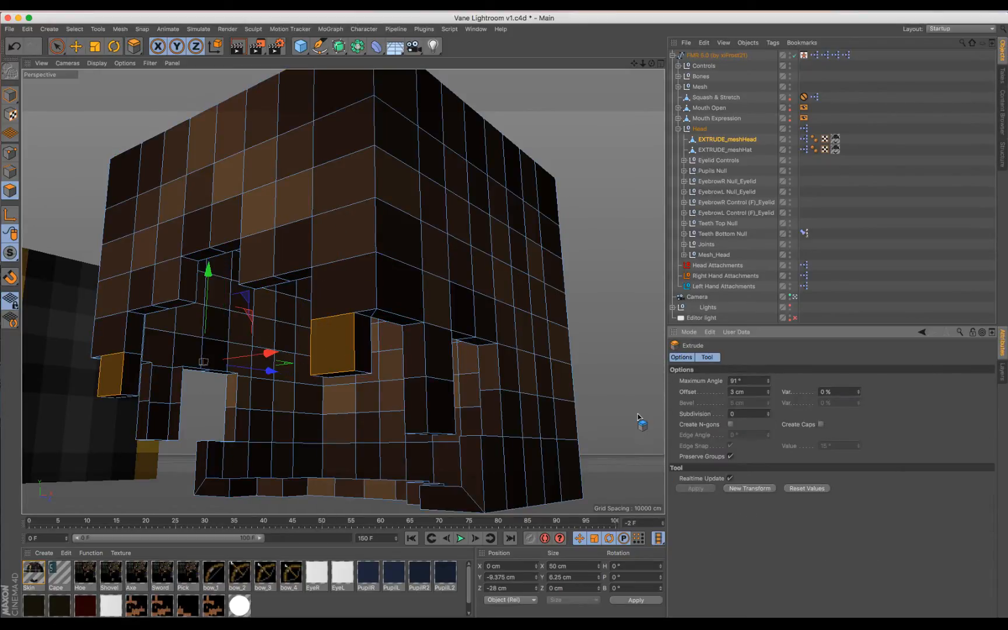
key("9")
key("ctrl+shift+a")
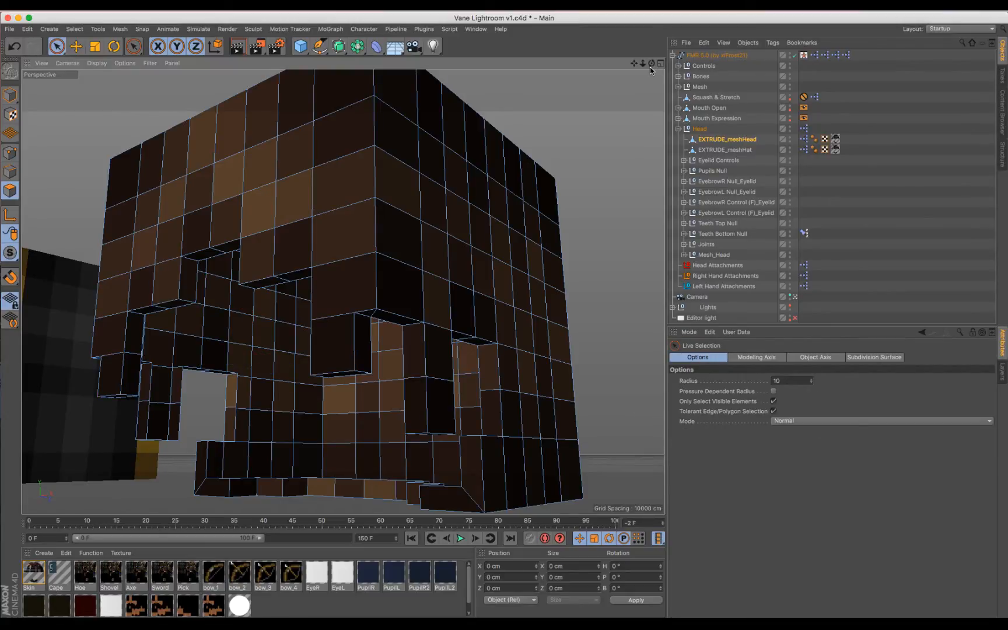
Select an irregular inner patch of hair polygons on the head's side, skipping one in the middle, and extrude it 3 cm
left_click_drag(651, 68, 635, 5)
scroll(504, 249, "down", 5)
scroll(425, 299, "up", 6)
scroll(306, 171, "up", 1)
scroll(306, 170, "down", 2)
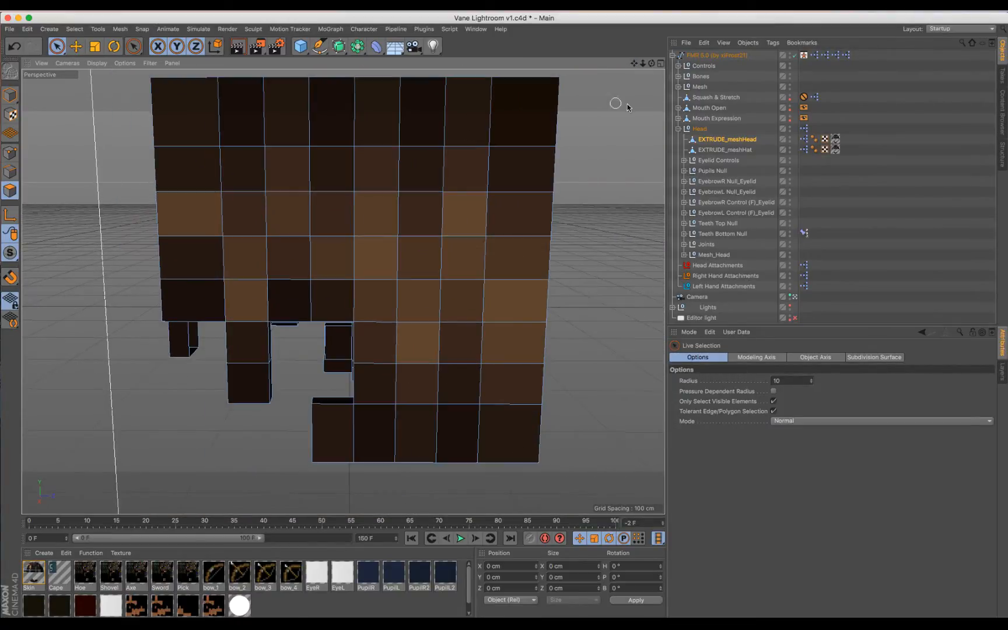
left_click_drag(633, 63, 632, 105)
mouse_move(246, 213)
left_mouse_down()
mouse_move(424, 211)
mouse_move(459, 246)
left_mouse_up()
mouse_move(459, 246)
left_mouse_down()
mouse_move(447, 298)
mouse_move(466, 344)
mouse_move(293, 328)
mouse_move(268, 233)
mouse_move(353, 230)
mouse_move(412, 272)
left_mouse_up()
left_click(239, 371, "shift")
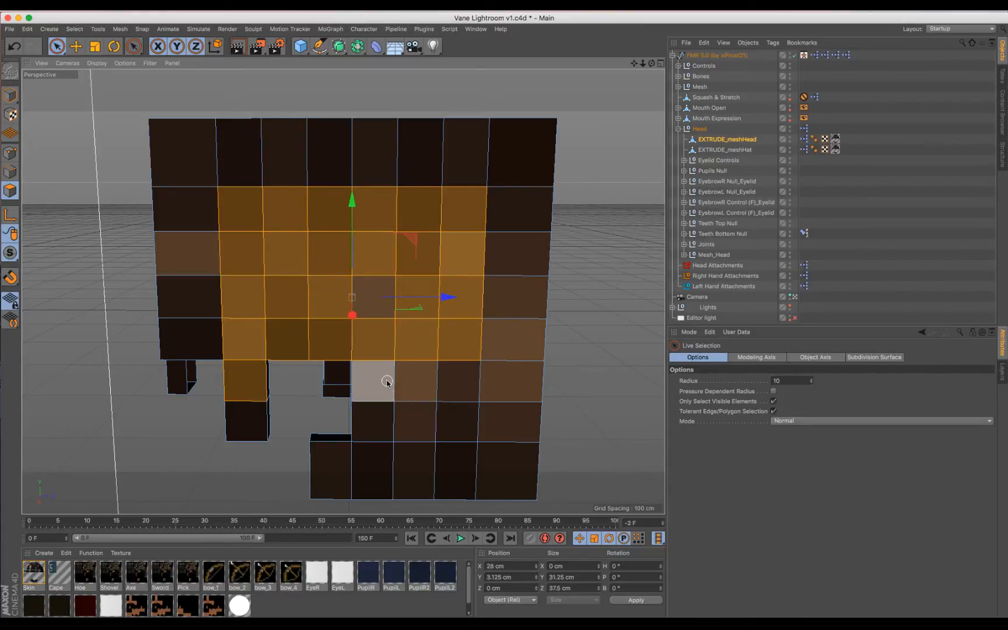
mouse_move(388, 382)
left_mouse_down("shift")
mouse_move(443, 381)
mouse_move(423, 420)
mouse_move(393, 417)
left_mouse_up("shift")
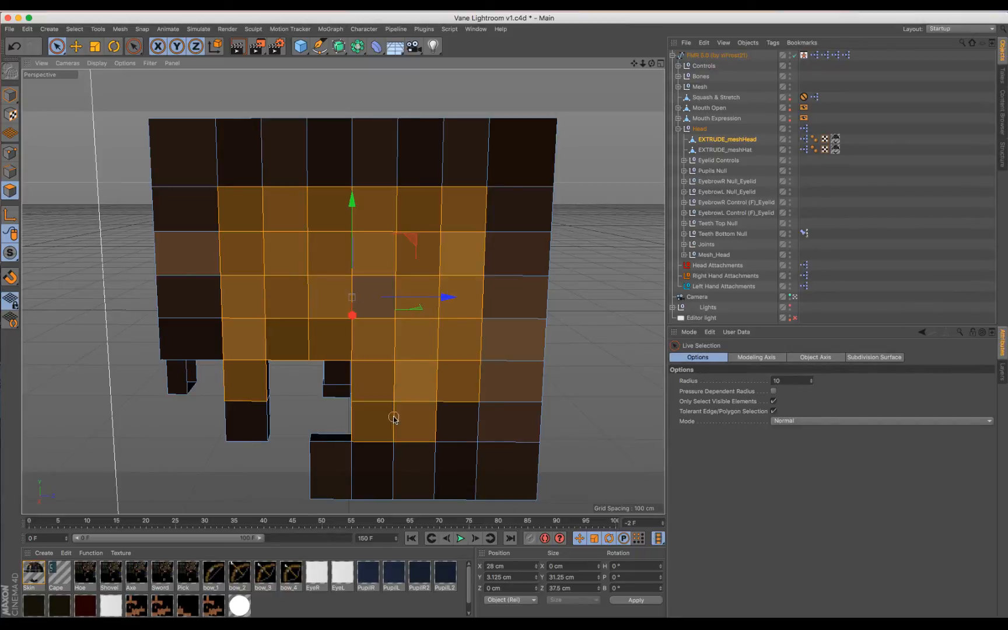
key("d")
left_click(702, 489)
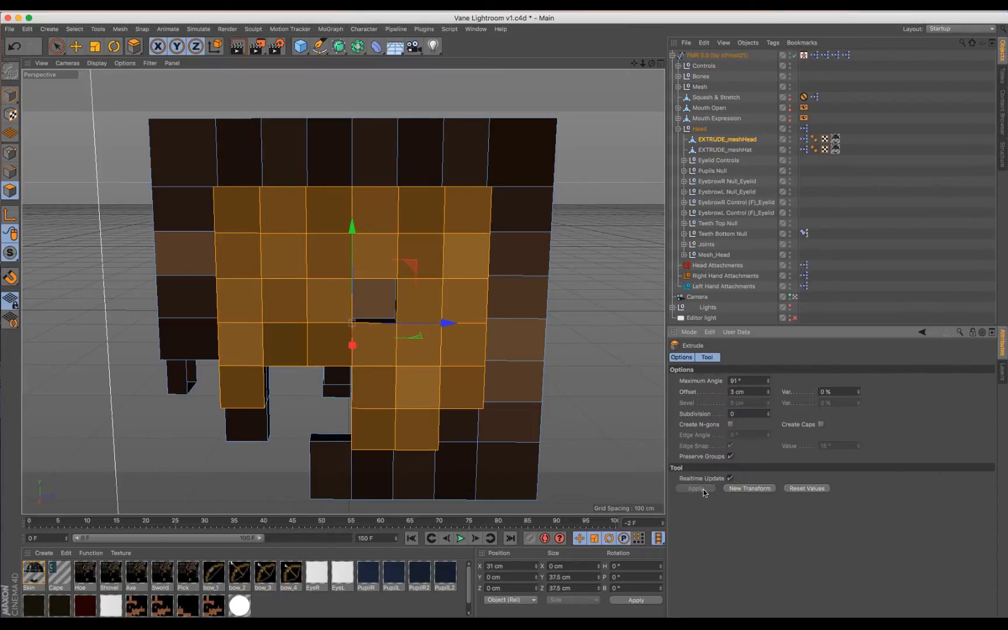
Clear the selection, extrude only the skipped middle polygon on the head's side 3 cm, and deselect it
key("space")
left_click(619, 435)
left_click_drag(651, 65, 407, 286)
left_click(376, 300)
key("d")
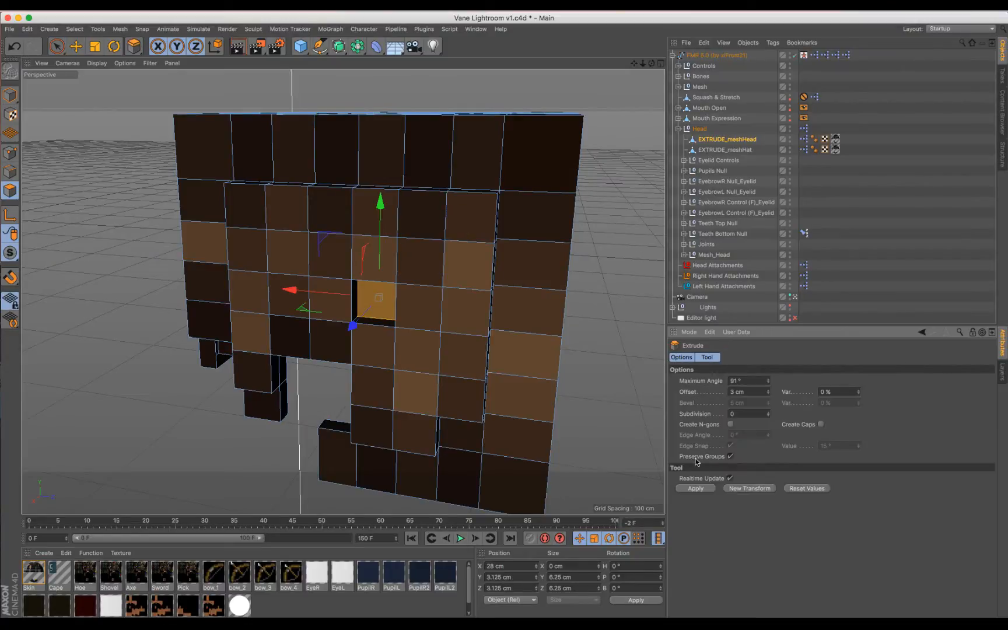
left_click(701, 489)
key("space")
left_click(615, 413)
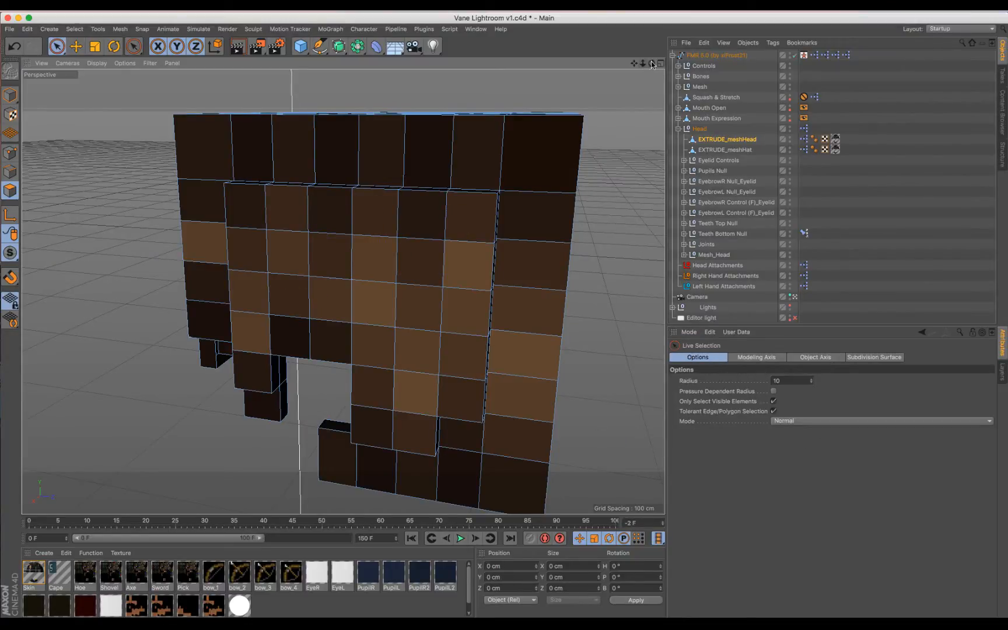
Select an irregular inner patch of polygons on top of the head, extrude it 3 cm and clear the selection
left_click_drag(651, 65, 560, 110)
scroll(625, 119, "down", 5)
left_click_drag(635, 64, 484, 177)
scroll(581, 178, "up", 4)
mouse_move(652, 64)
left_mouse_down()
mouse_move(595, 158)
mouse_move(384, 77)
left_mouse_up()
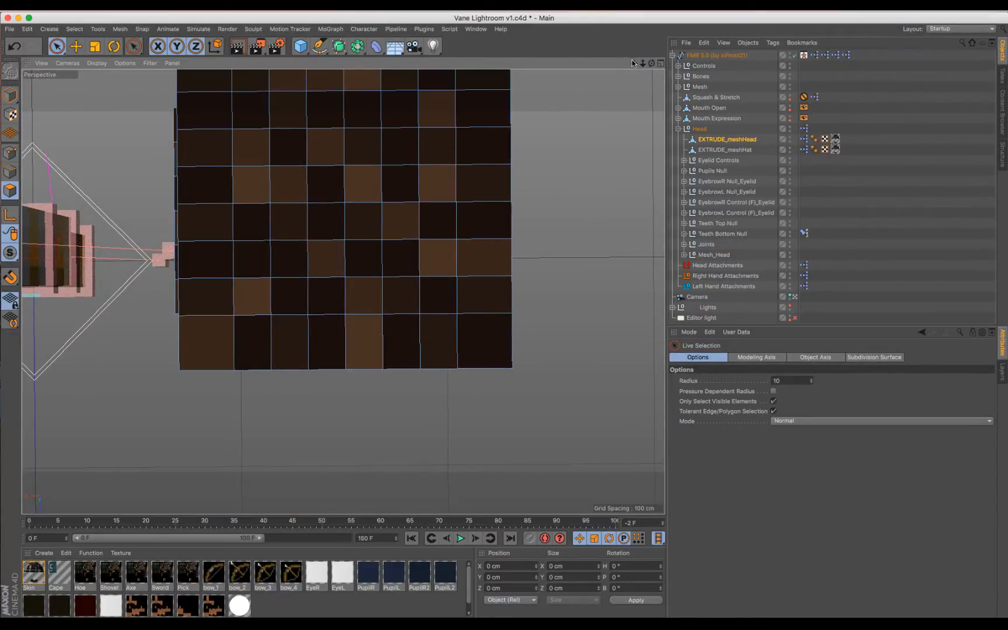
left_click_drag(633, 63, 659, 83)
left_click_drag(300, 157, 405, 166)
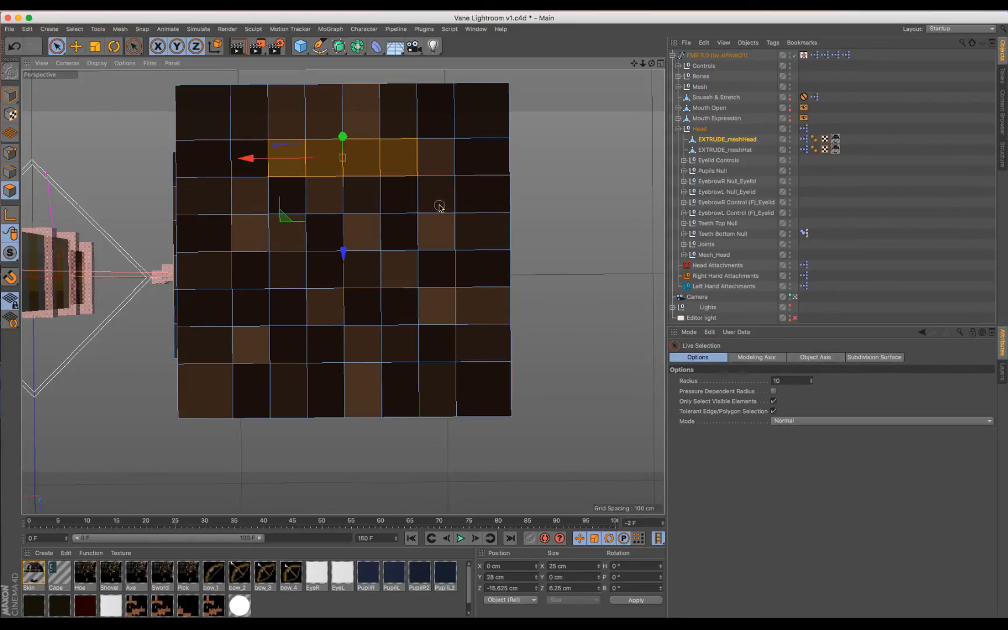
left_click_drag(441, 207, 436, 309, "shift")
mouse_move(392, 350)
left_mouse_down("shift")
mouse_move(327, 352)
mouse_move(255, 310)
mouse_move(254, 234)
mouse_move(290, 203)
mouse_move(330, 305)
mouse_move(394, 252)
mouse_move(358, 300)
mouse_move(383, 259)
left_mouse_up("shift")
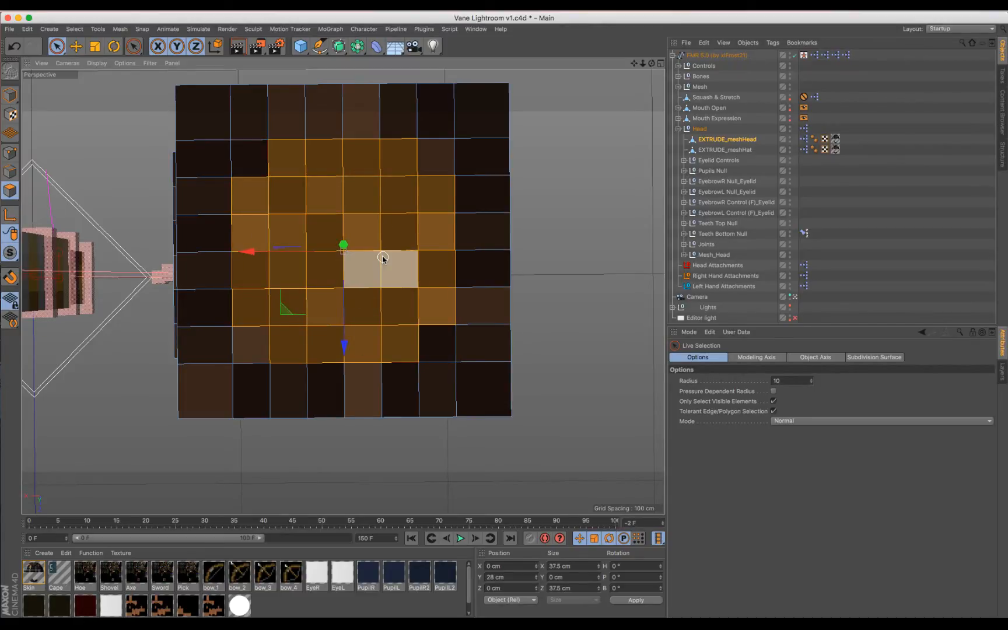
key("d")
left_click(696, 488)
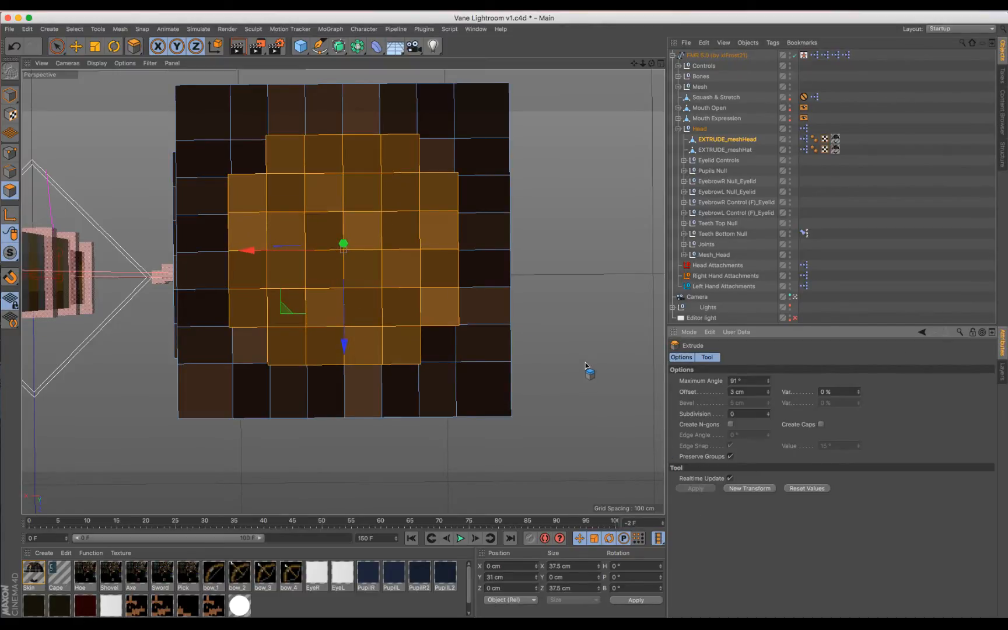
key("space")
left_click(585, 362)
Select the two polygons in the front corner notches of the raised patch on top of the head
left_click_drag(652, 63, 504, 323)
scroll(609, 131, "down", 5)
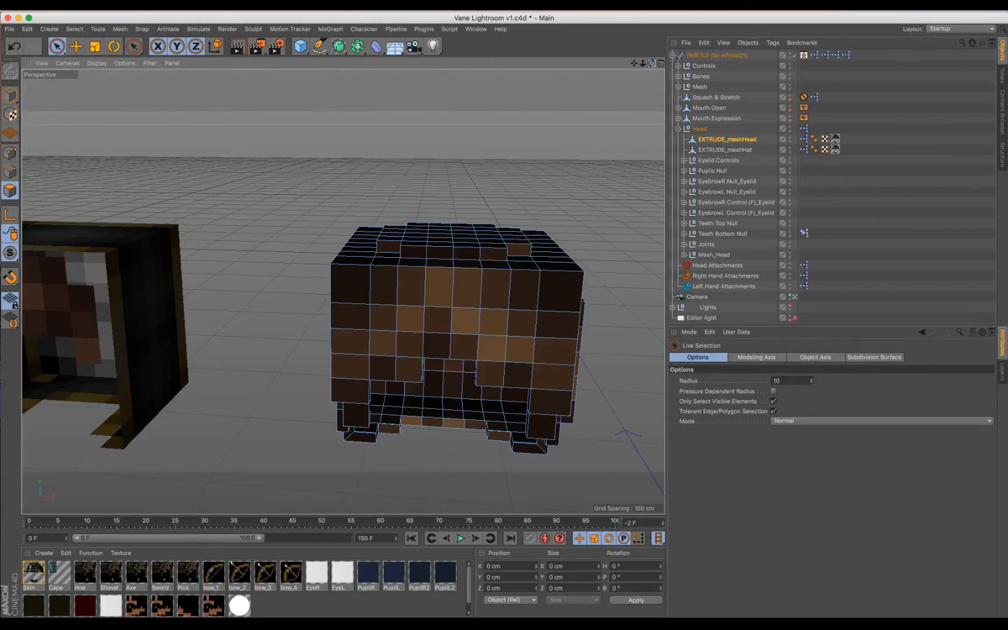
scroll(558, 185, "up", 5)
left_click(214, 284)
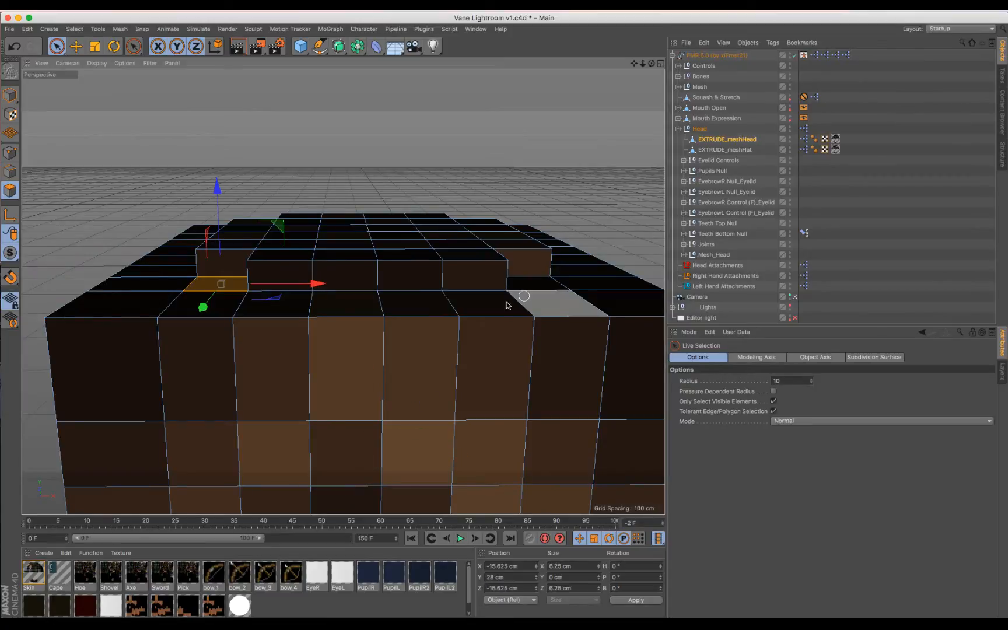
left_click(528, 268, "shift")
left_click(615, 175)
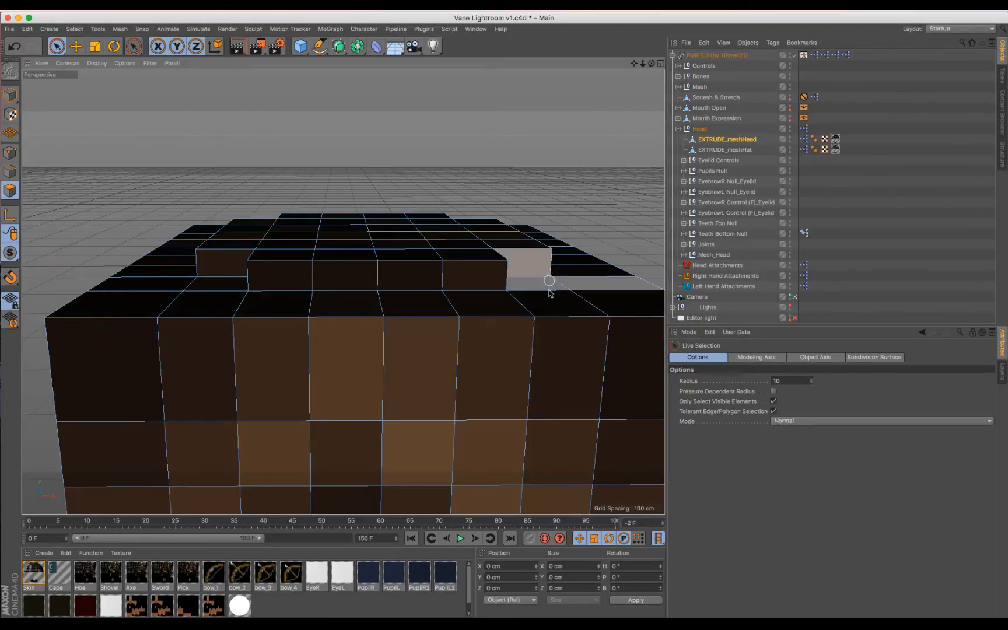
left_click(529, 284)
left_click(235, 284, "shift")
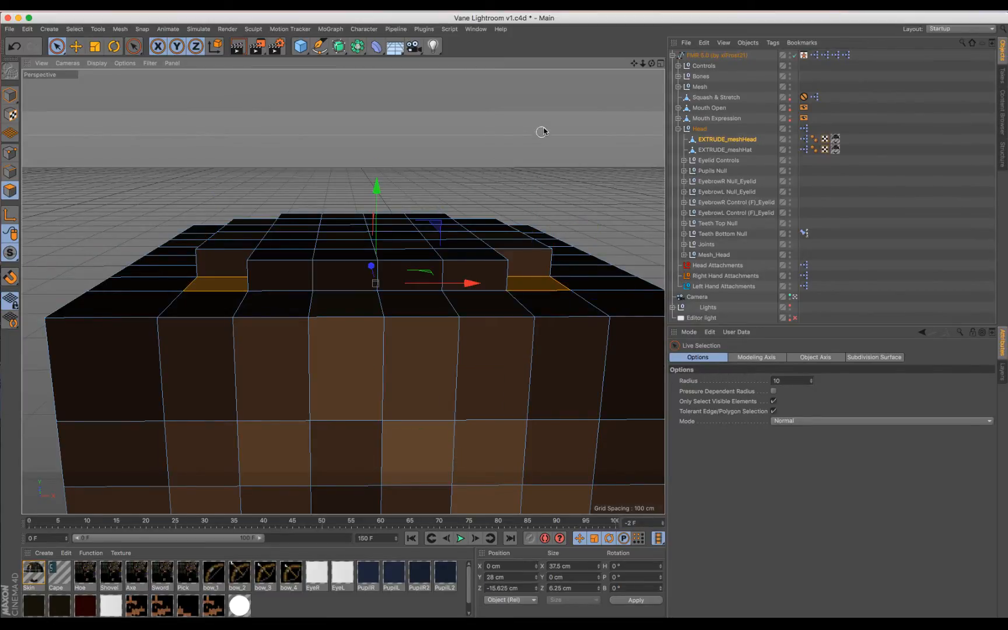
Add the rear corner notches and the middle polygons along all four top edges, extrude them 1.5 cm and clear the selection
left_click_drag(651, 63, 342, 291)
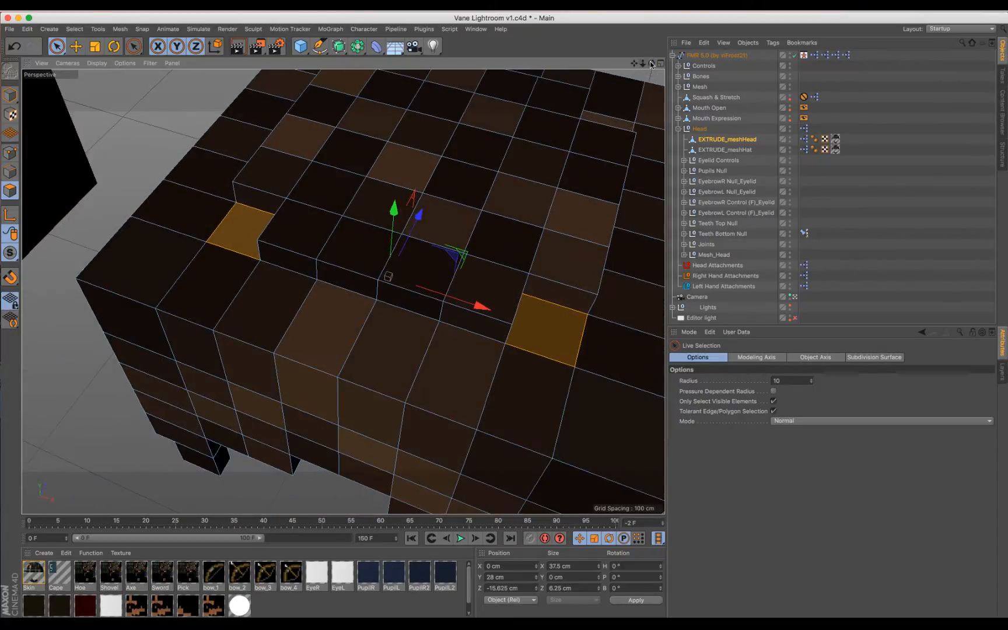
left_click_drag(652, 63, 632, 85)
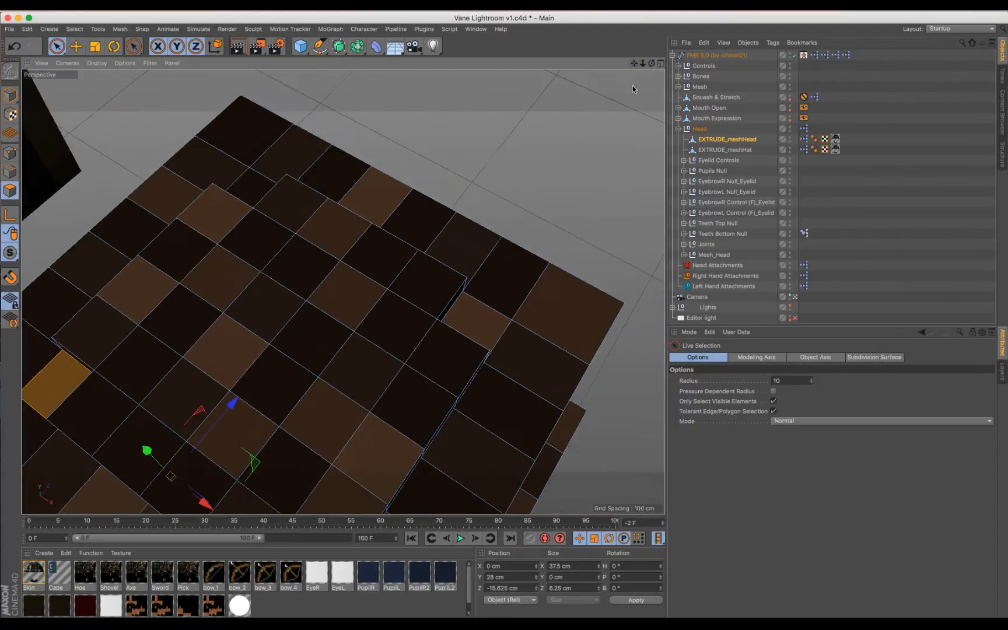
left_click(475, 314, "shift")
left_click(250, 186, "shift")
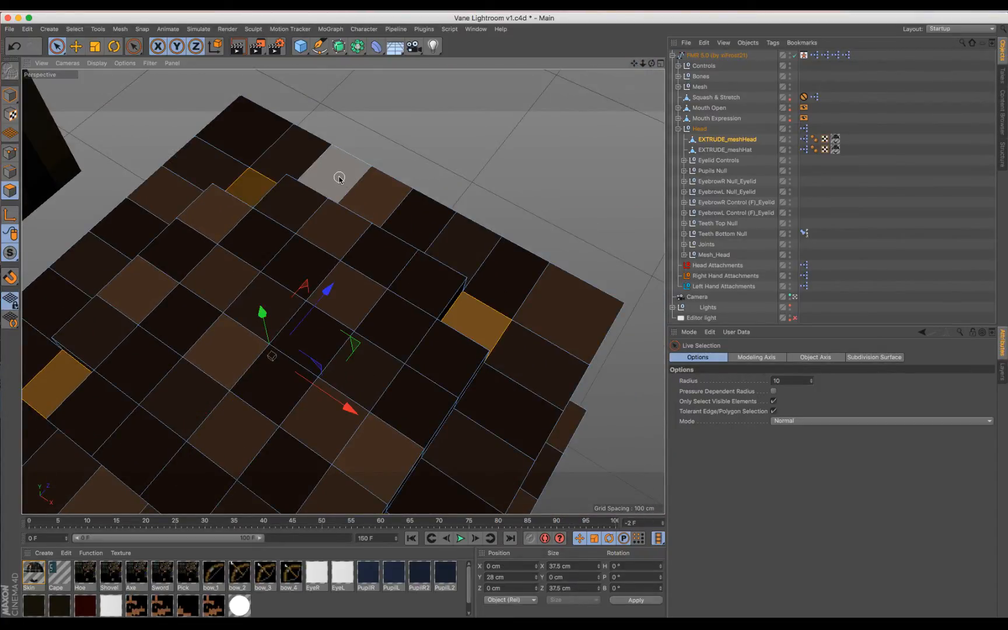
left_click_drag(339, 178, 454, 232, "shift")
scroll(526, 366, "down", 5)
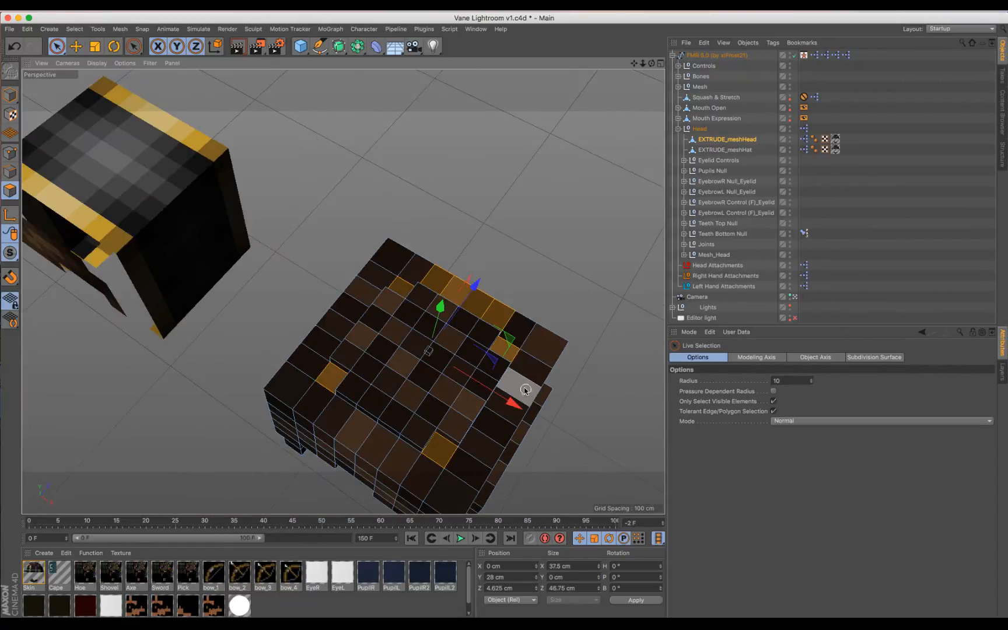
left_click(526, 389, "shift")
mouse_move(487, 439)
left_mouse_down("shift")
mouse_move(383, 434)
mouse_move(396, 457)
mouse_move(351, 427)
mouse_move(338, 365)
left_mouse_up("shift")
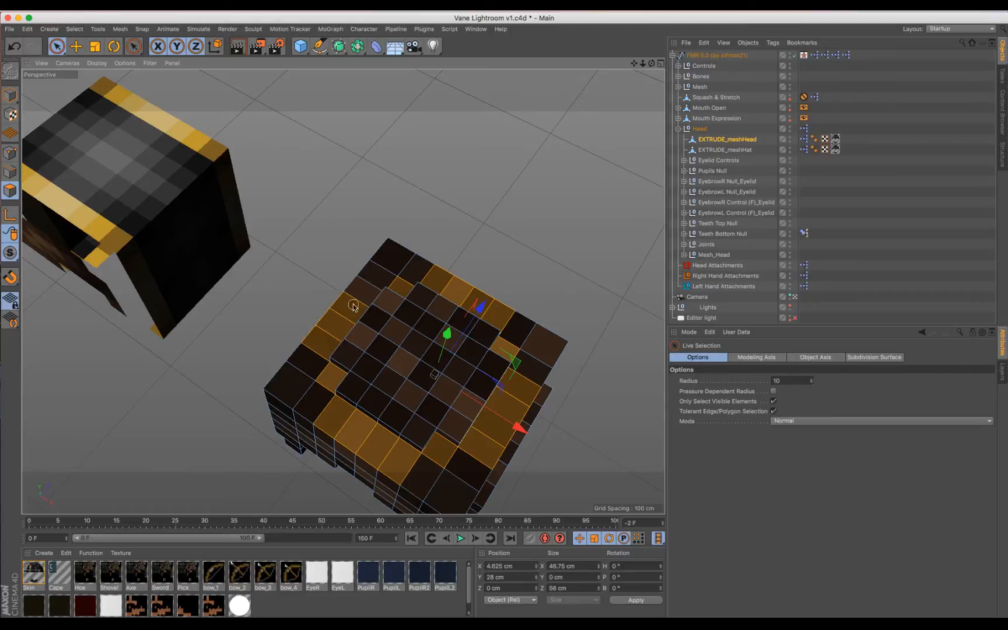
key("d")
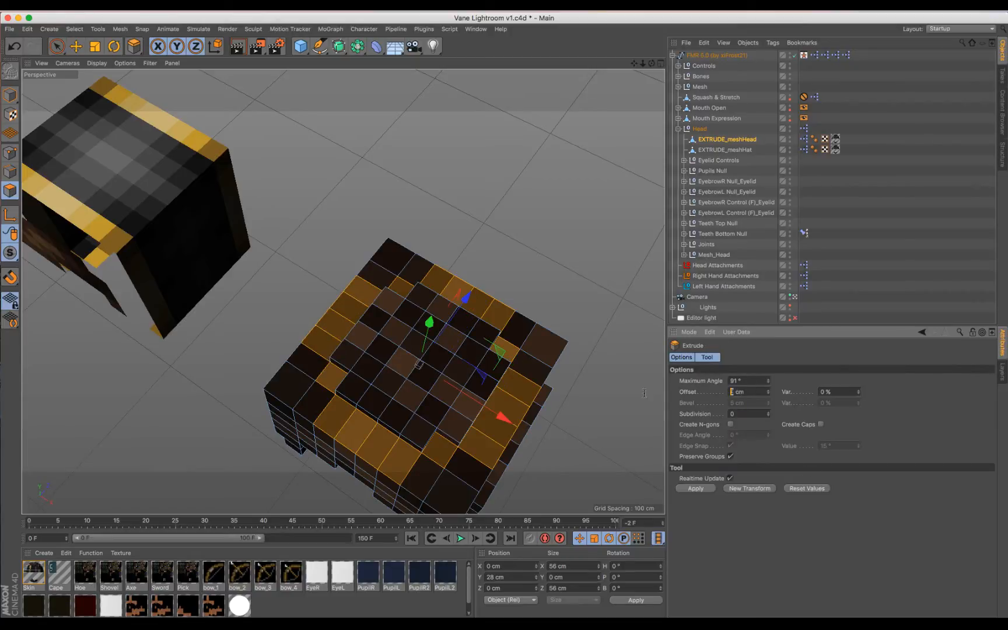
key("space")
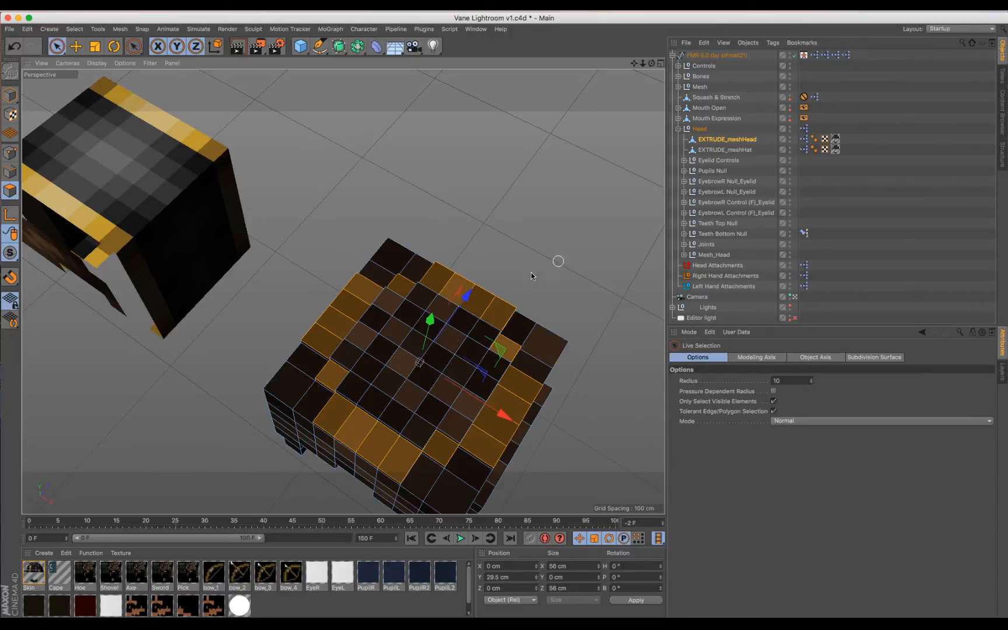
left_click(532, 271)
Select a ragged band of hair polygons below the top row across the head's sides and back, and extrude it 1.5 cm
left_click_drag(342, 291, 465, 225, "alt")
scroll(478, 335, "up", 5)
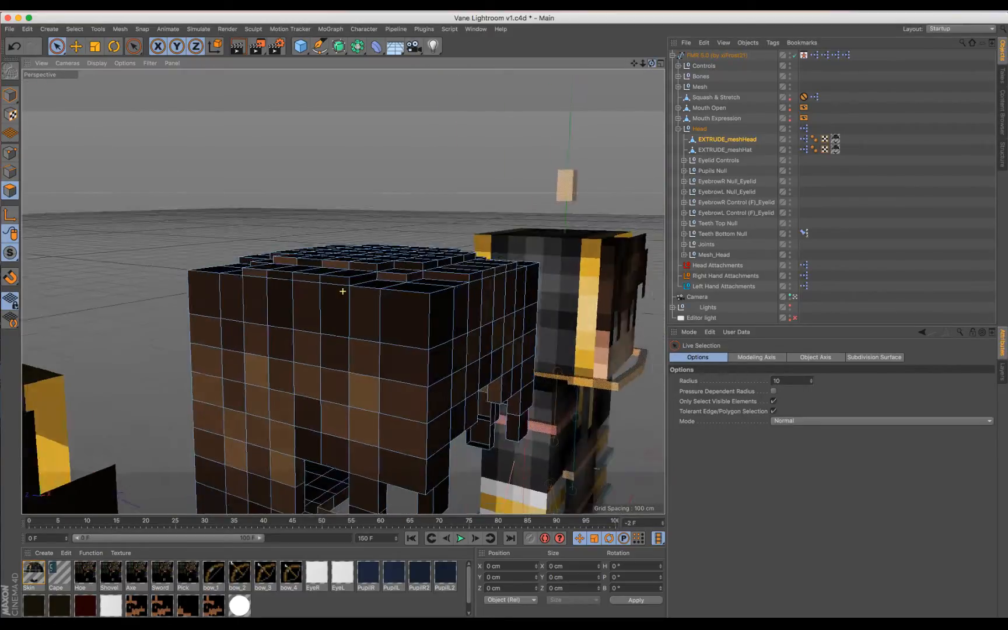
left_click_drag(633, 65, 642, 17)
scroll(358, 294, "up", 3)
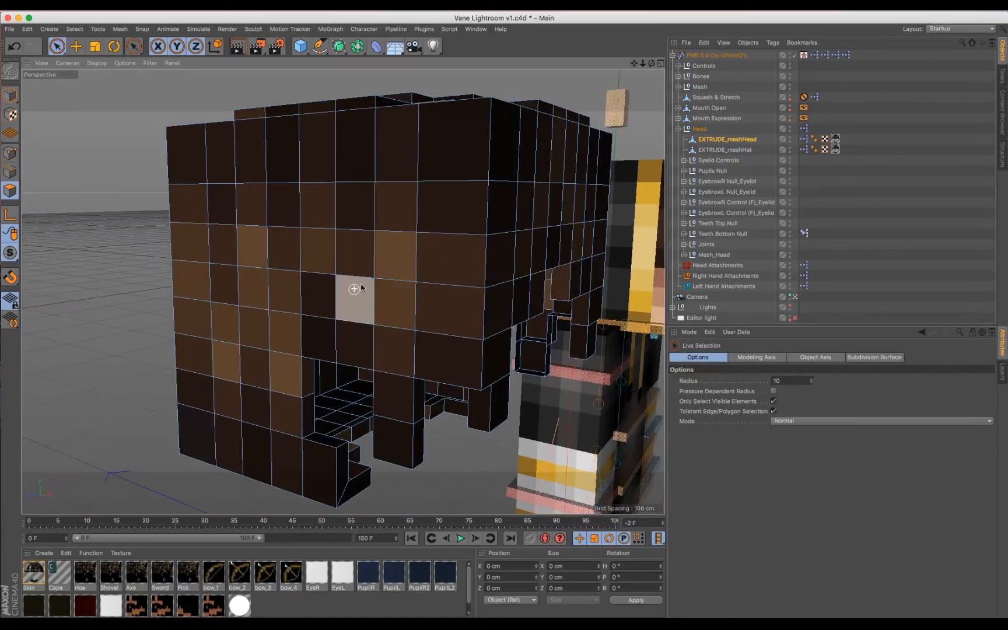
left_click_drag(231, 200, 380, 211)
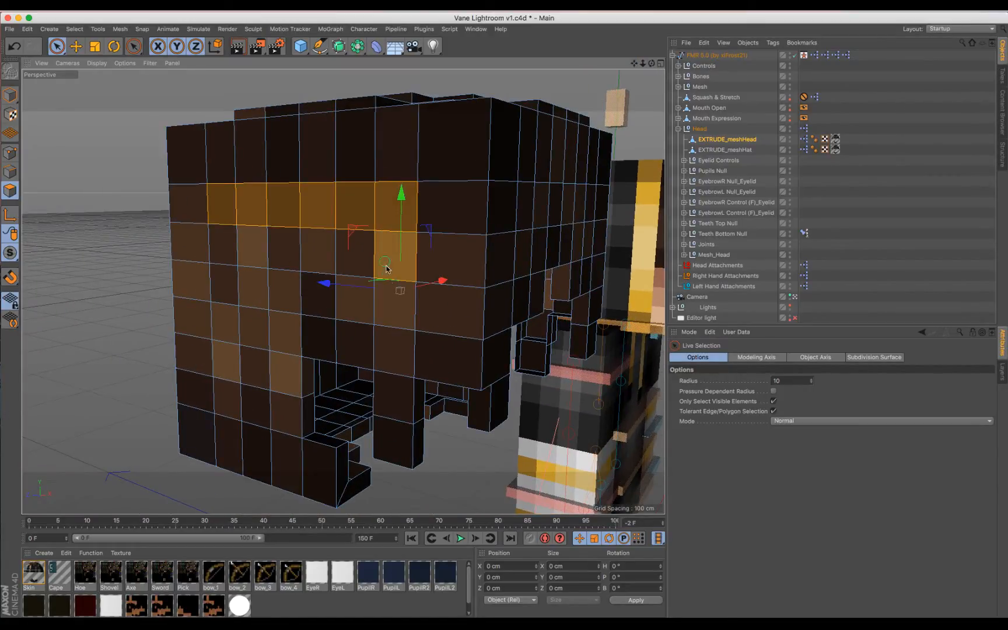
mouse_move(259, 322)
left_mouse_down()
mouse_move(240, 219)
mouse_move(232, 276)
mouse_move(281, 382)
left_mouse_up()
left_click(437, 477)
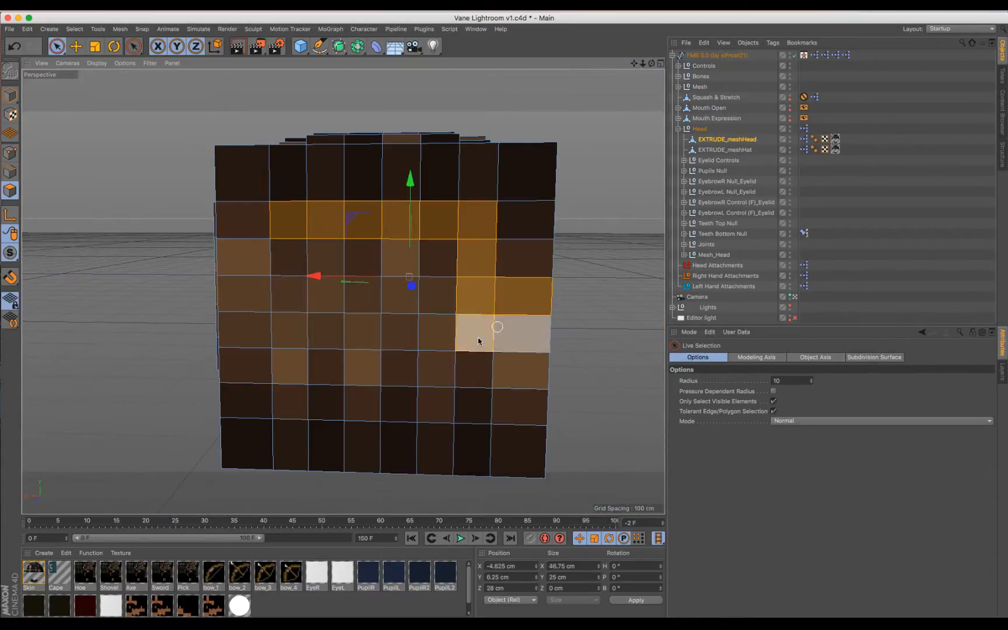
left_click_drag(477, 333, 446, 275)
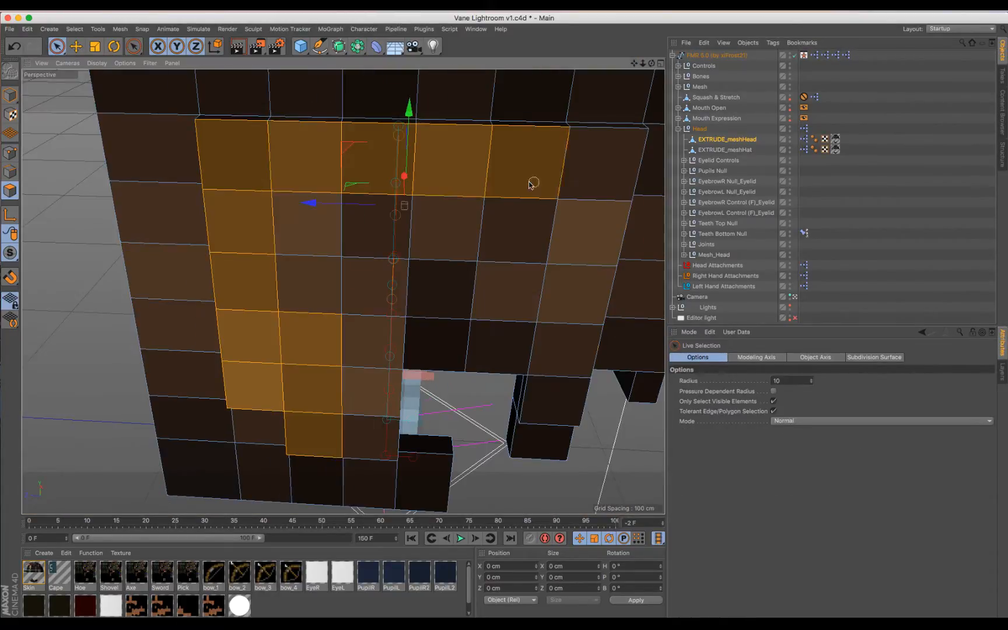
left_click_drag(533, 181, 409, 225)
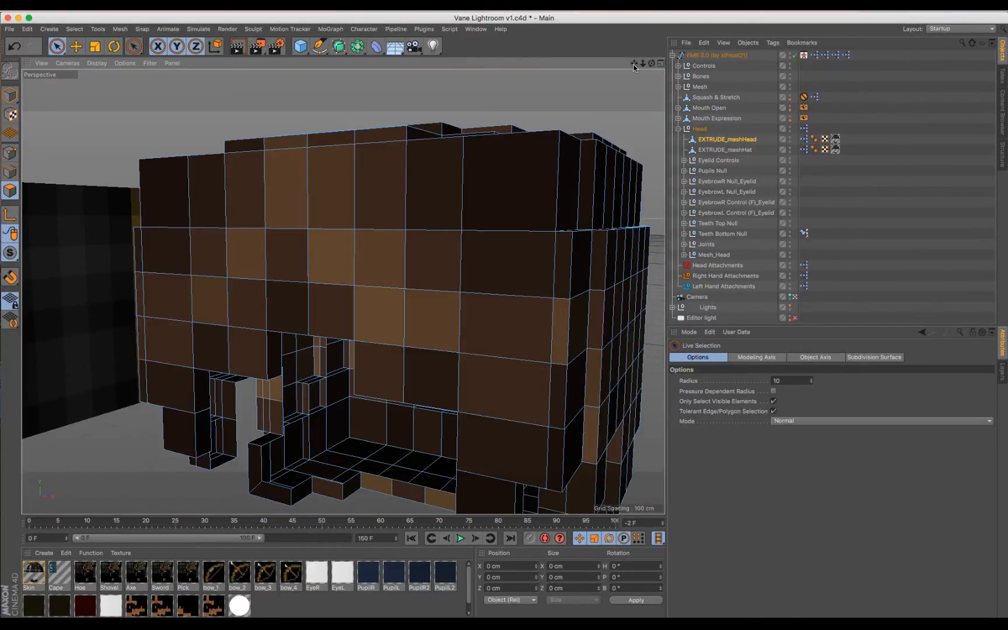
Select the front hair polygons except the two above the central face gap, extrude them 1.5 cm and clear the selection
scroll(354, 295, "down", 10)
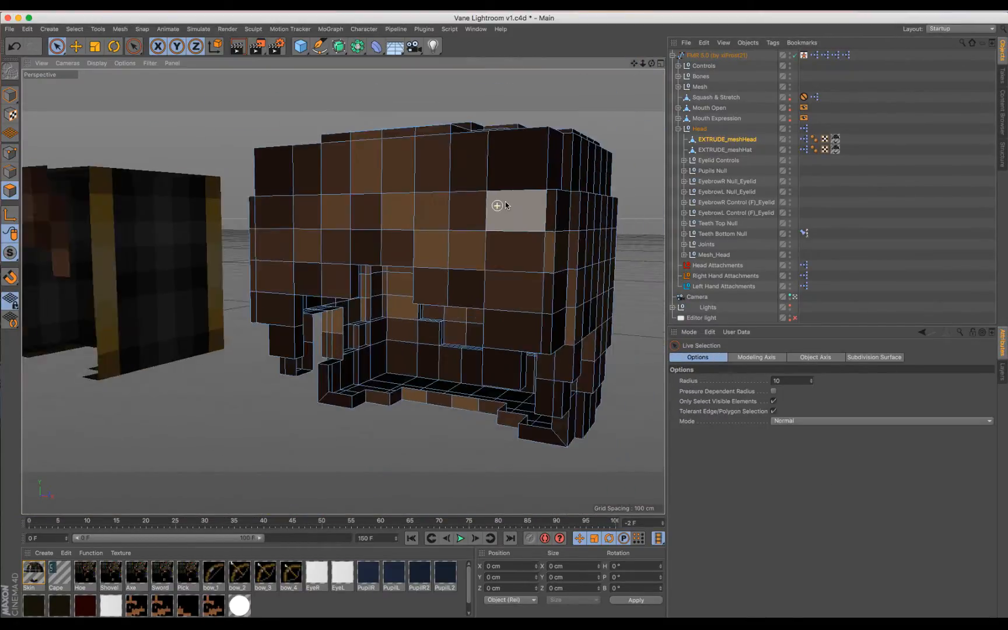
mouse_move(635, 64)
left_mouse_down()
mouse_move(644, 101)
mouse_move(694, 76)
mouse_move(726, 76)
left_mouse_up()
scroll(404, 245, "up", 5)
scroll(448, 226, "up", 5)
scroll(292, 355, "down", 5)
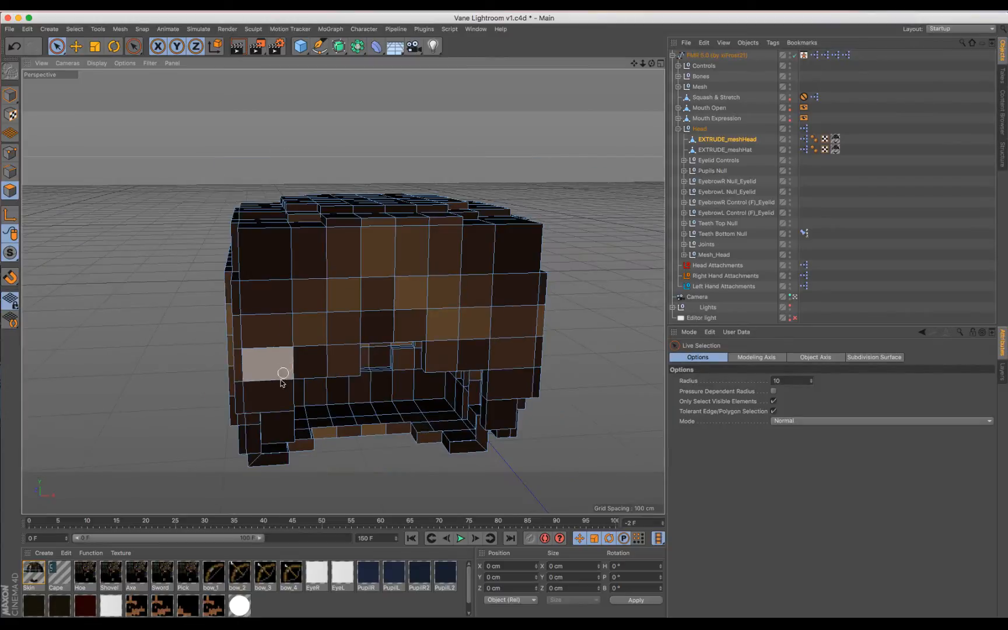
mouse_move(279, 378)
left_mouse_down()
mouse_move(380, 286)
mouse_move(455, 284)
mouse_move(496, 258)
left_mouse_up()
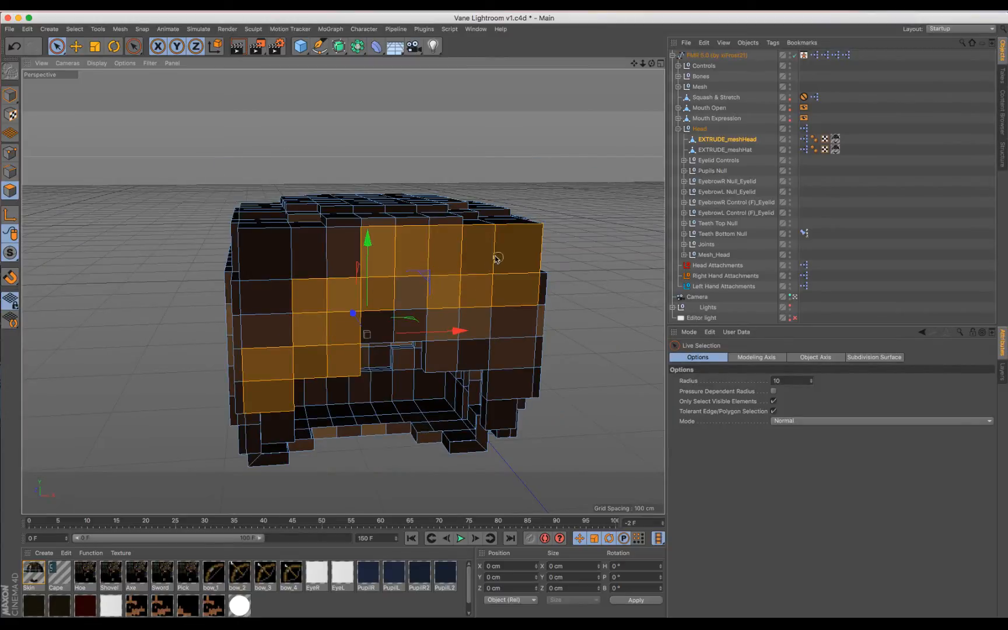
mouse_move(458, 297)
left_mouse_down()
mouse_move(506, 360)
mouse_move(315, 225)
mouse_move(281, 326)
left_mouse_up()
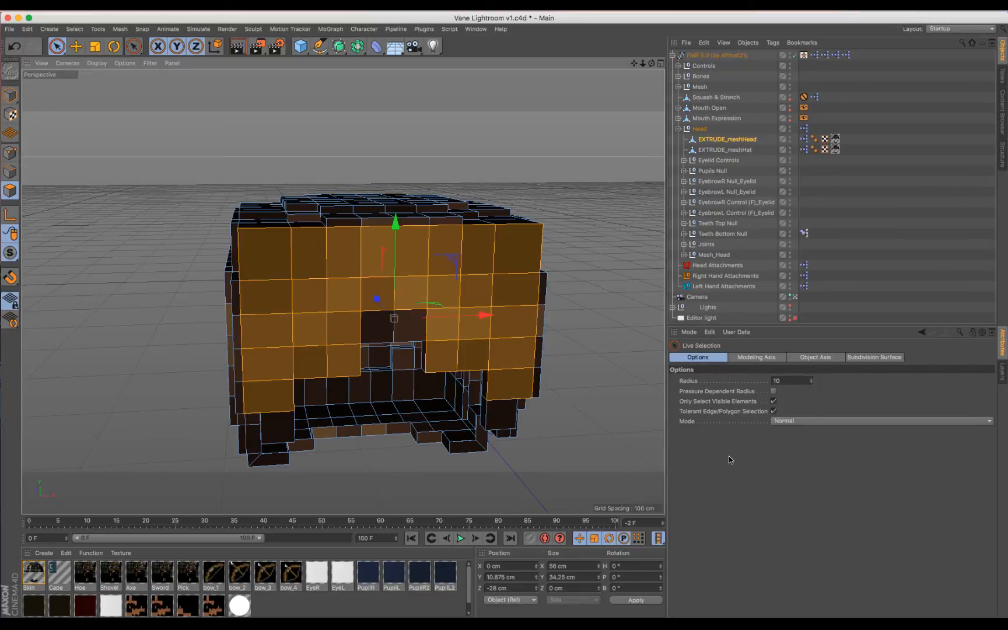
key("d")
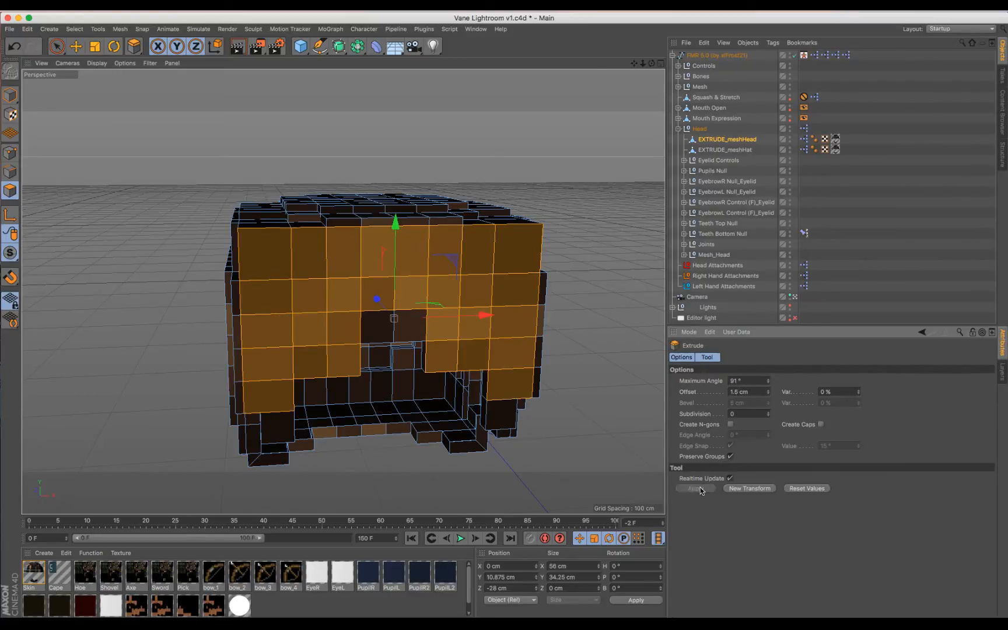
key("space")
left_click(200, 274)
Select a ragged diagonal strand of front polygons, including the two above the face gap, extrude it 1.5 cm and clear the selection
left_click(270, 397)
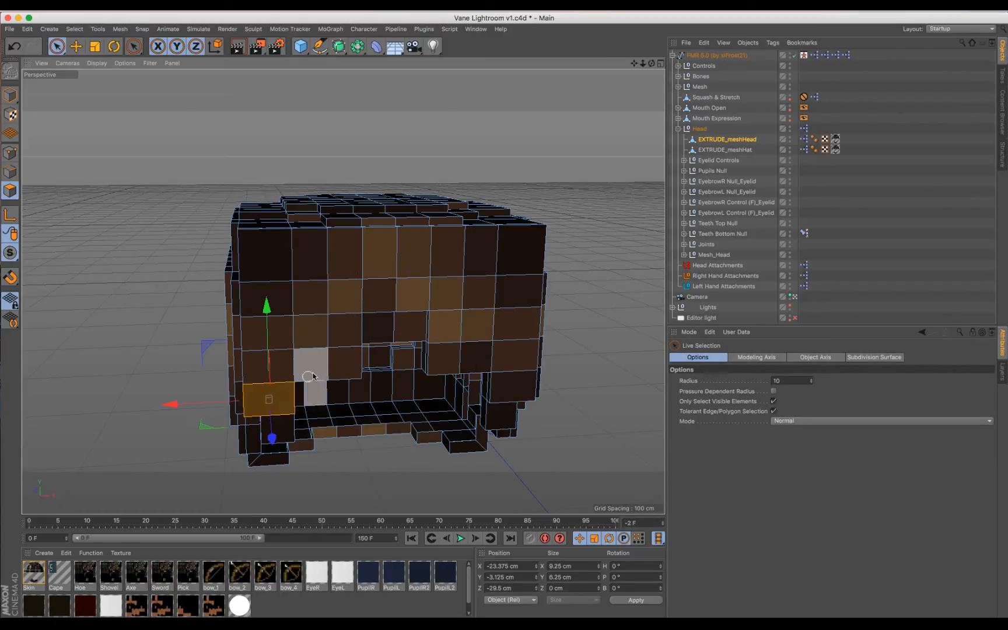
left_click_drag(312, 376, 335, 335, "shift")
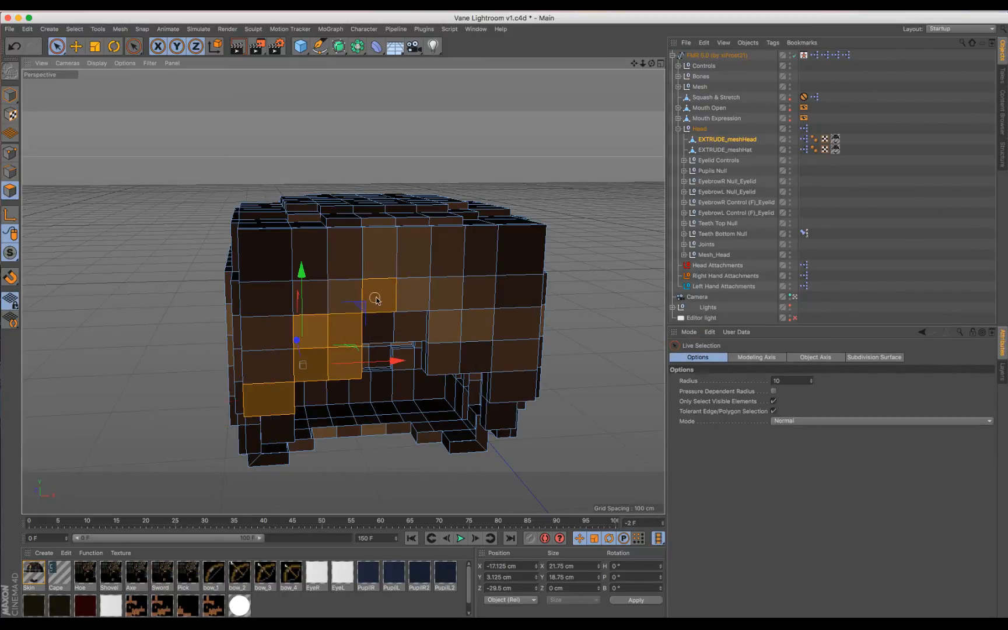
mouse_move(403, 290)
left_mouse_down("shift")
mouse_move(415, 273)
mouse_move(513, 261)
left_mouse_up("shift")
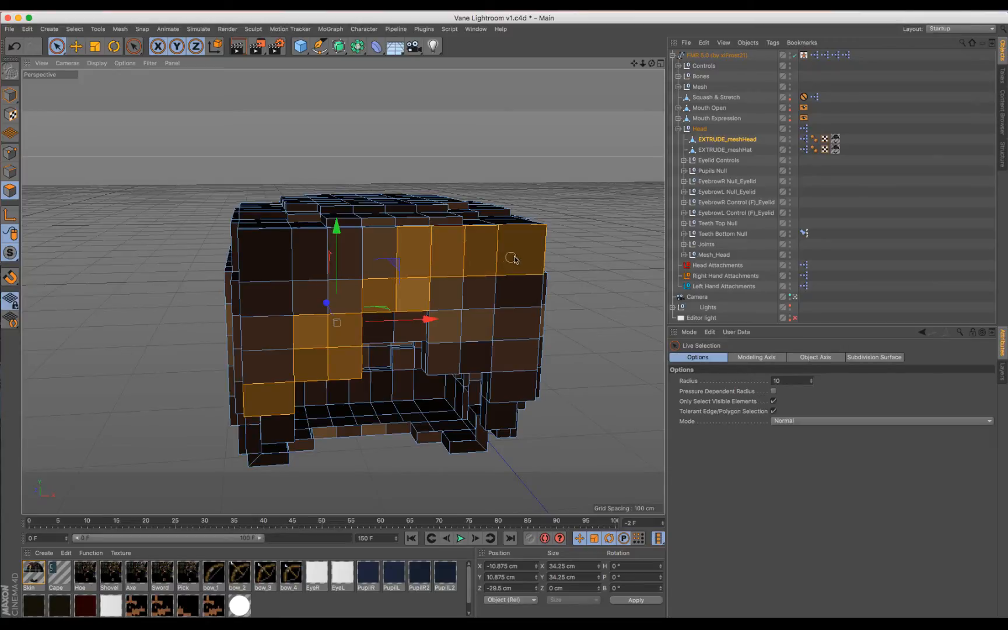
left_click(449, 331, "shift")
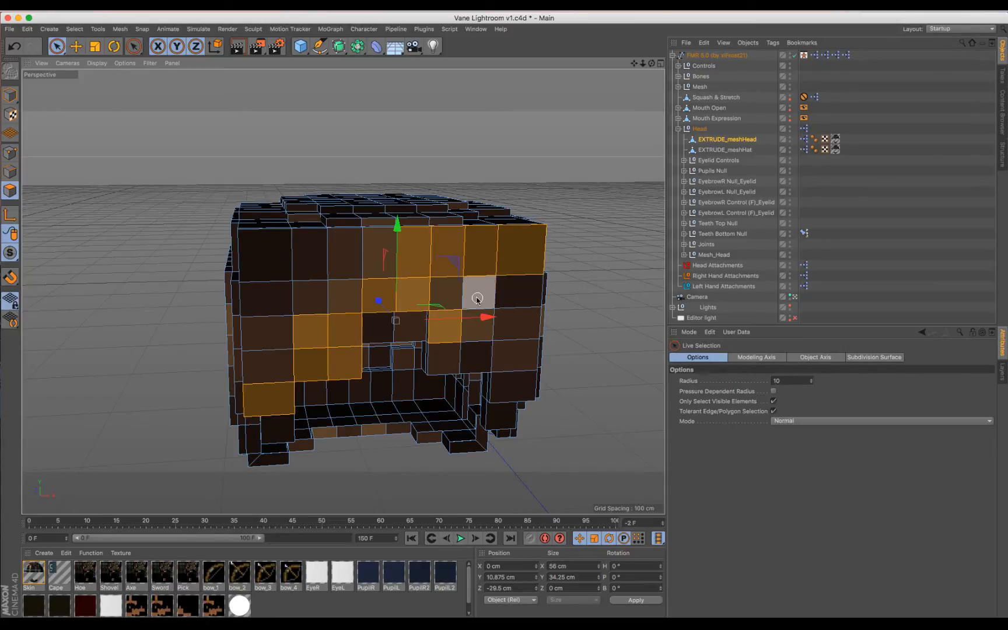
left_click_drag(478, 298, 513, 295, "shift")
left_click(433, 298, "shift")
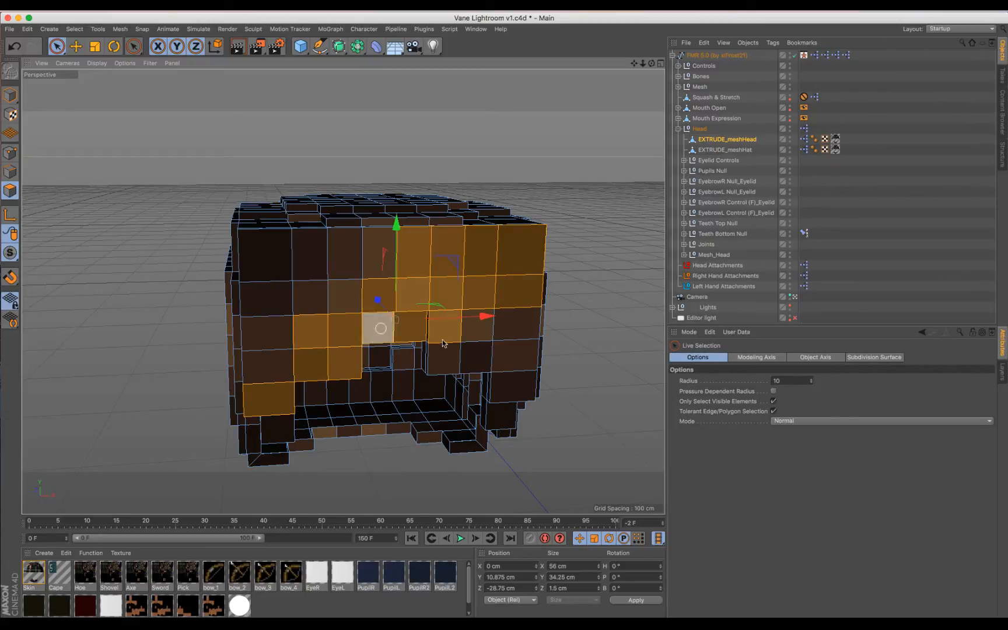
key("d")
left_click(697, 489)
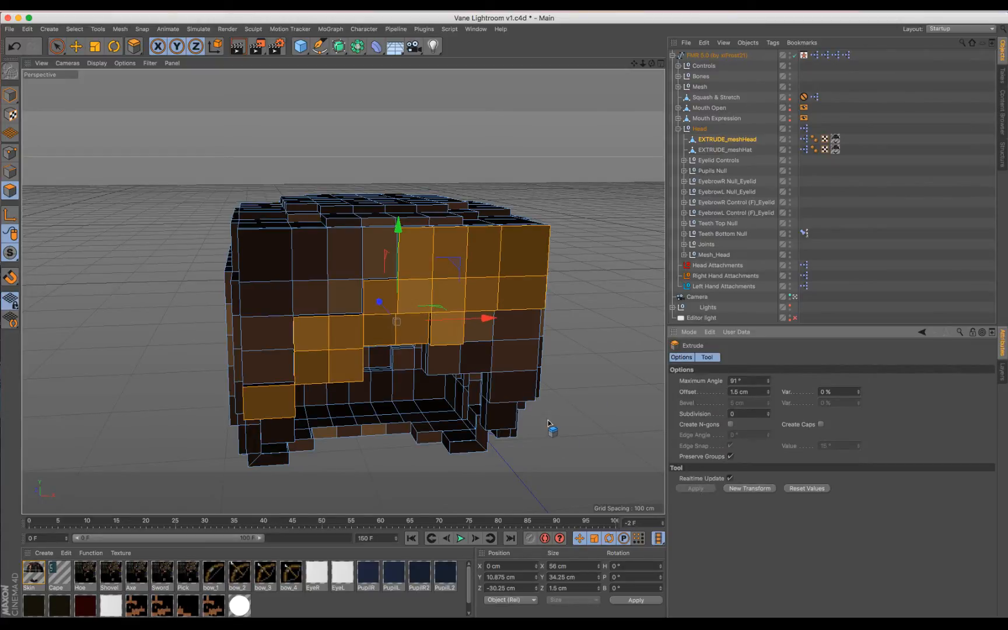
key("space")
left_click(589, 417)
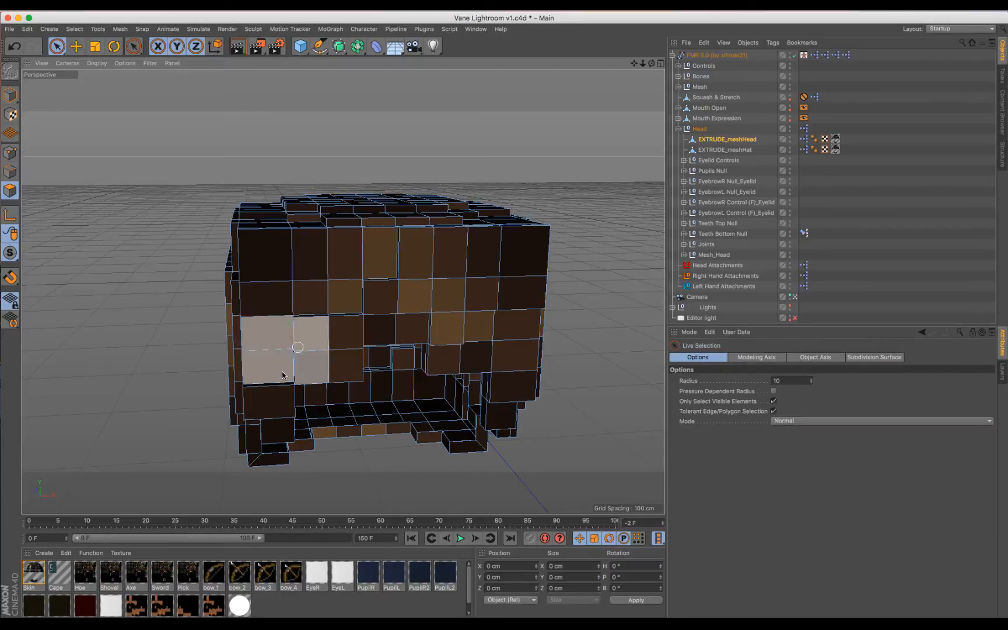
Select a diagonal strand of front polygons from one lower corner to the opposite end's top three, extrude it 1.5 cm and clear the selection
left_click(273, 400)
left_click(316, 367, "shift")
left_click(348, 335, "shift")
left_click(379, 297, "shift")
left_click(415, 296, "shift")
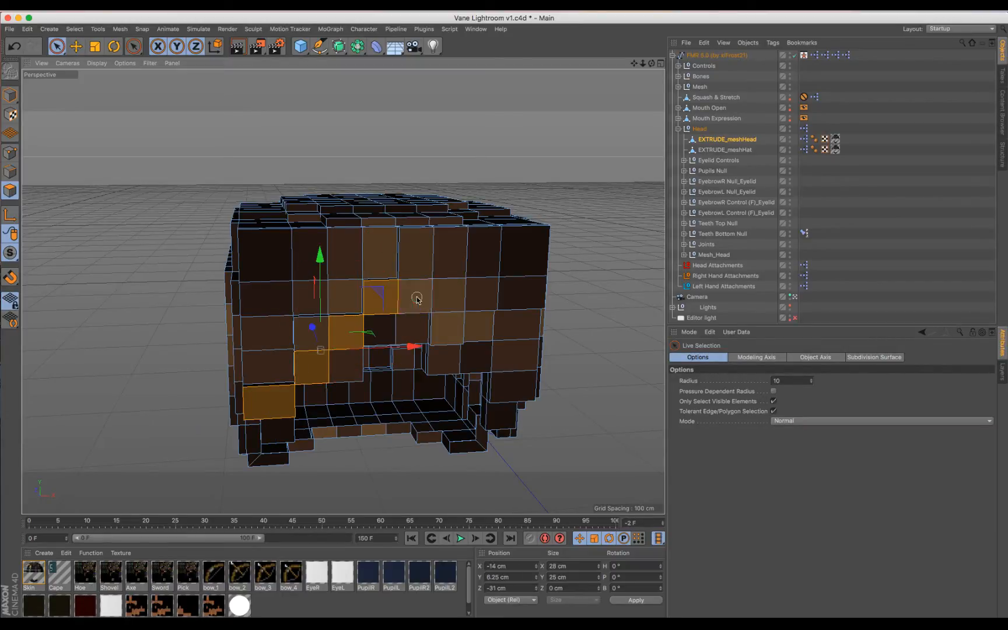
left_click_drag(461, 259, 510, 259, "shift")
key("d")
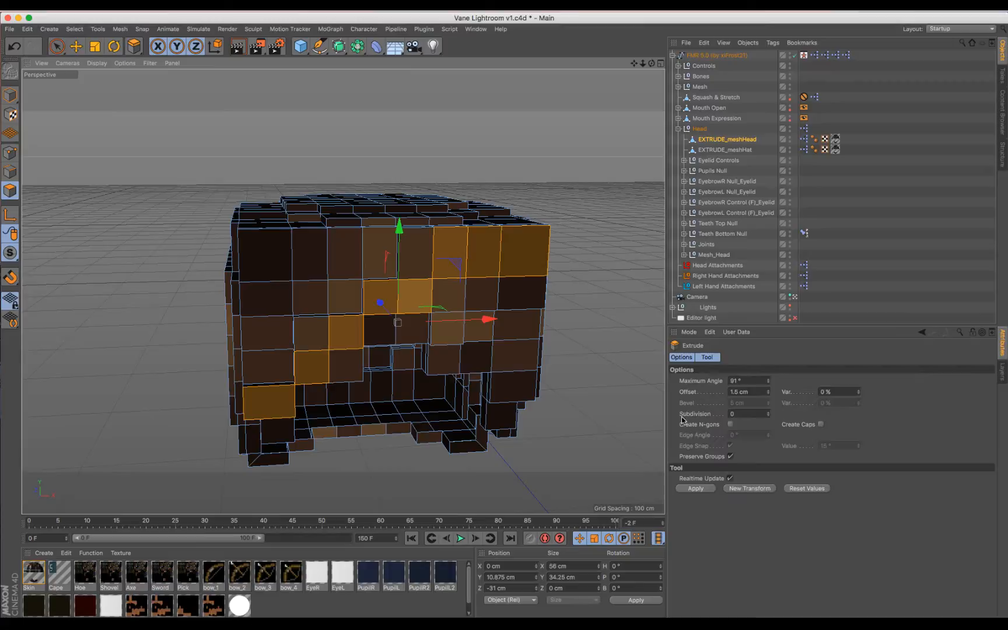
left_click(695, 488)
key("space")
left_click(596, 416)
Select the second polygon of the front's top row and the first two of the row below, extrude them 1.5 cm and clear the selection
left_click(268, 301)
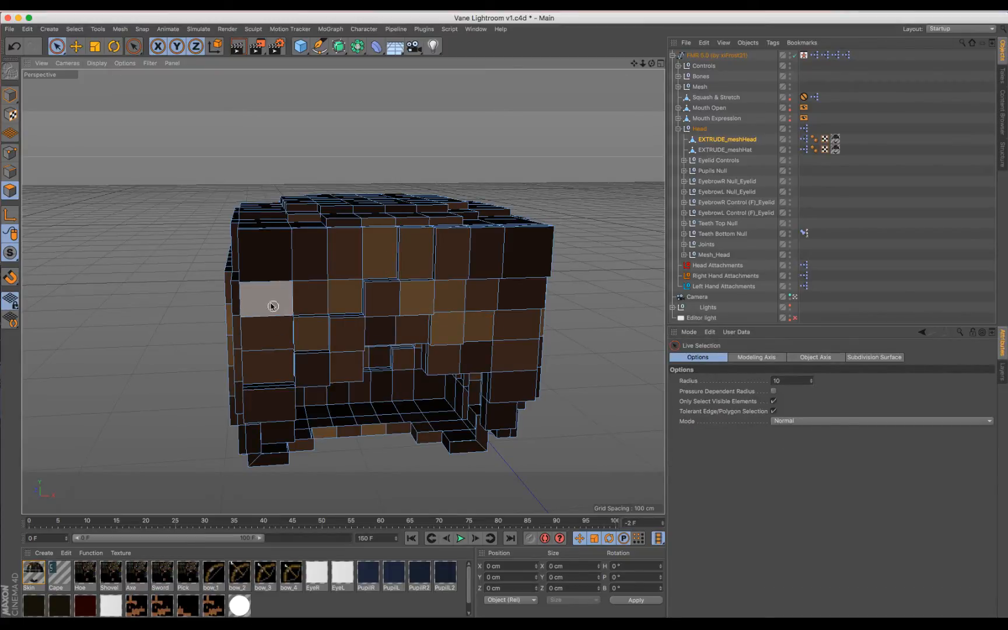
left_click(306, 269, "shift")
left_click(308, 296, "shift")
key("d")
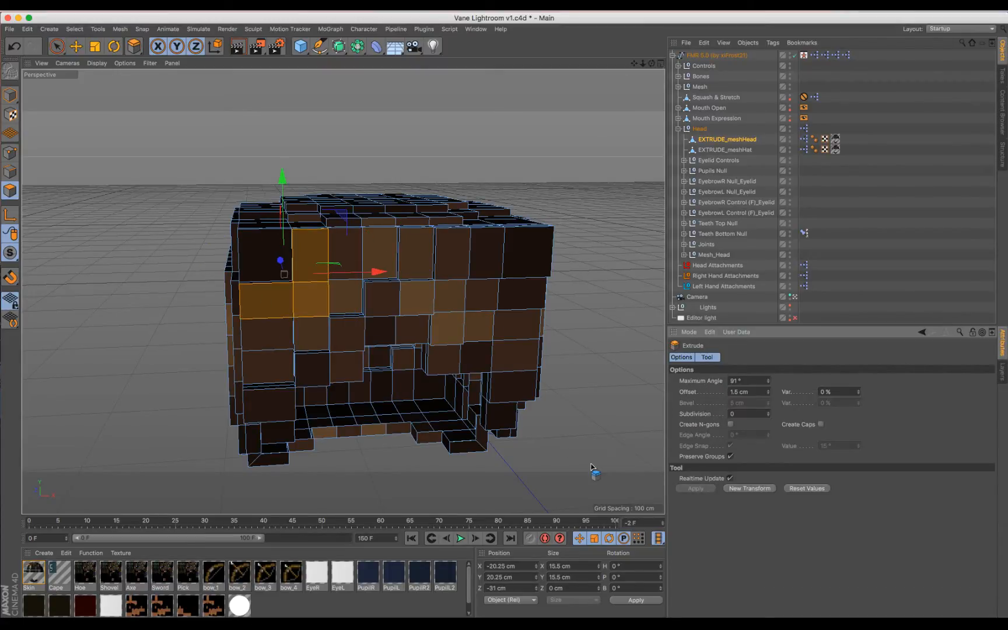
key("space")
left_click(591, 466)
Select the front top row's first, third and fourth polygons plus the one below the third, extrude them 1.5 cm and clear the selection
left_click_drag(649, 67, 463, 240)
left_click_drag(351, 292, 376, 256)
left_click(251, 286, "shift")
key("d")
left_click(688, 487)
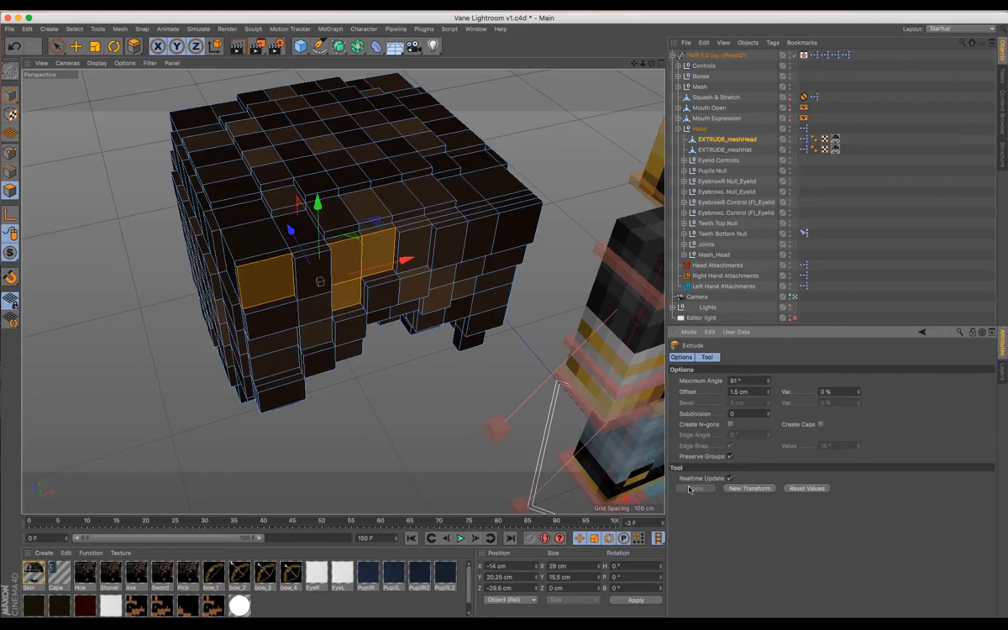
key("8")
key("9")
left_click(402, 388)
Select a stepped strand from the front's lower corner to the two middle top-row polygons, extrude it 1.5 cm and clear the selection
left_click(276, 358)
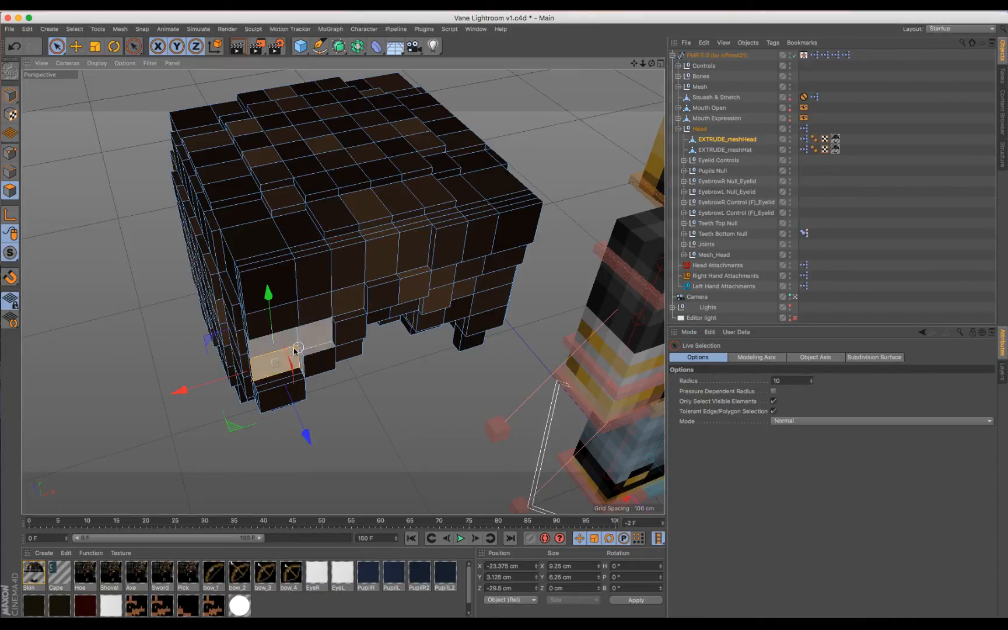
left_click(328, 315, "shift")
mouse_move(333, 314)
left_mouse_down("shift")
mouse_move(382, 256)
mouse_move(414, 244)
left_mouse_up("shift")
key("d")
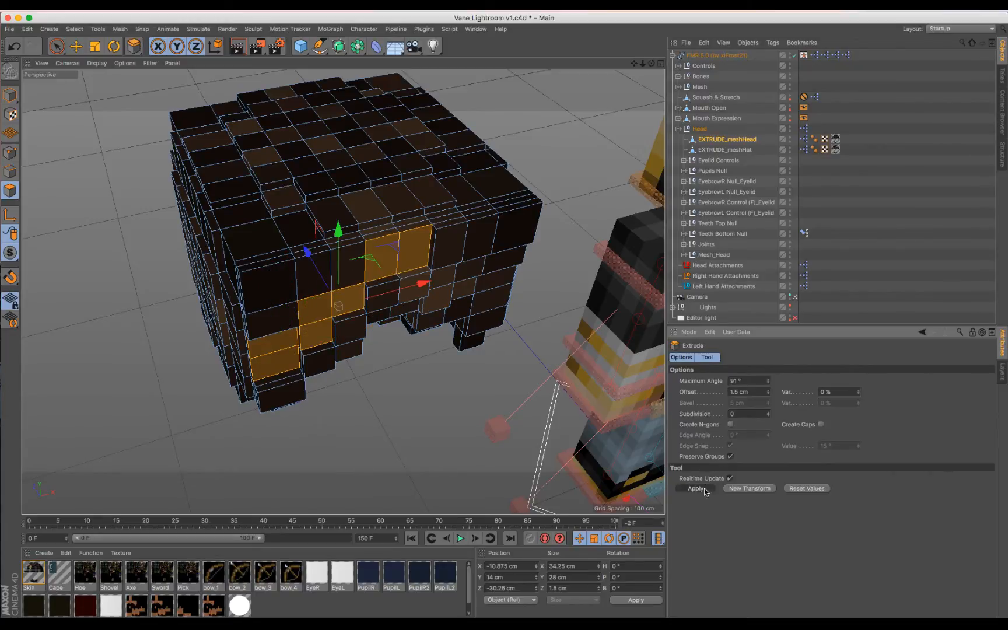
left_click(704, 488)
key("9")
left_click(423, 433)
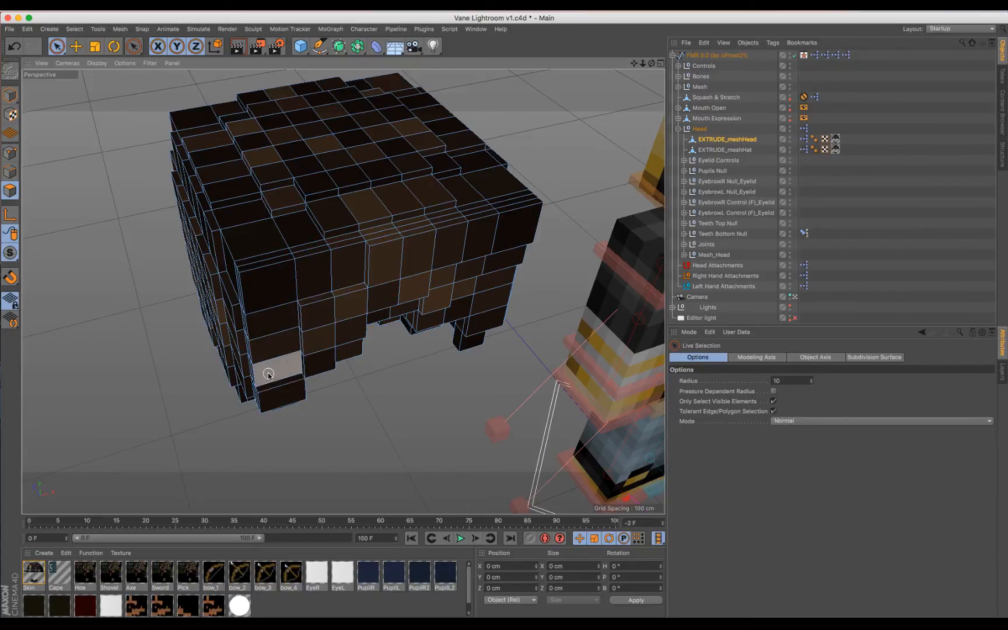
Extrude a narrower stepped strand, running from the lower corner to three adjacent top-row front polygons, by 1.5 cm and clear the selection
mouse_move(273, 372)
left_mouse_down()
mouse_move(364, 290)
mouse_move(449, 245)
left_mouse_up()
key("d")
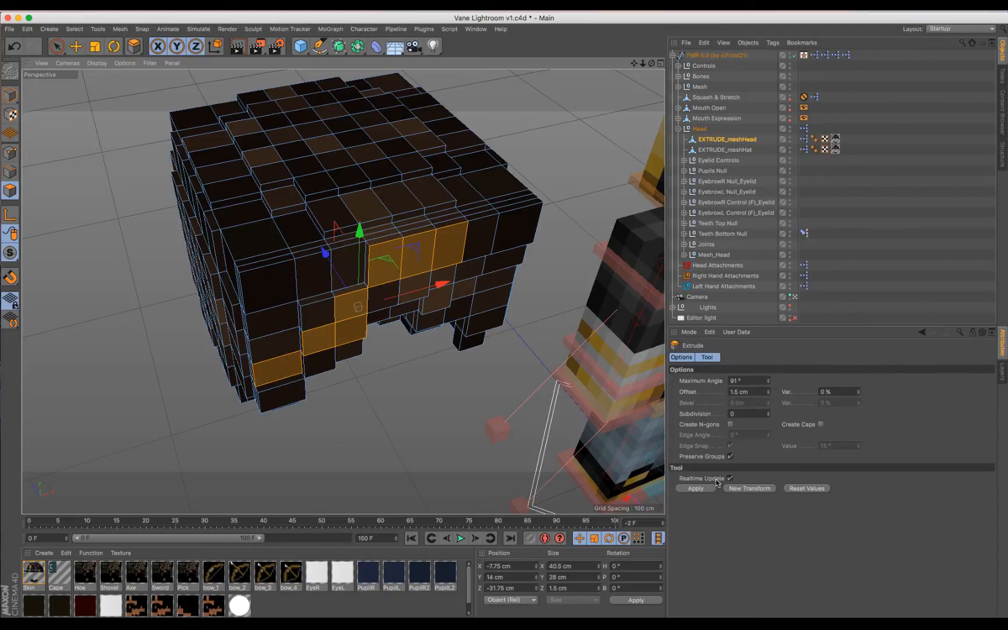
key("space")
left_click(439, 436)
Select the two front polygons directly above the central face gap, extrude them 1.5 cm and clear the selection
left_click_drag(652, 62, 624, 15)
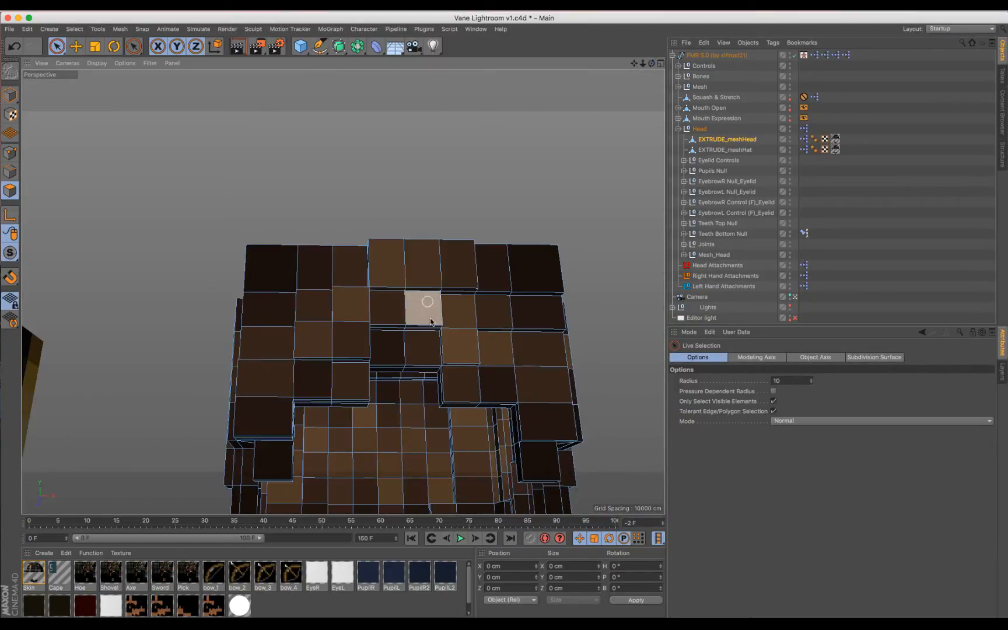
left_click_drag(424, 346, 388, 347)
key("d")
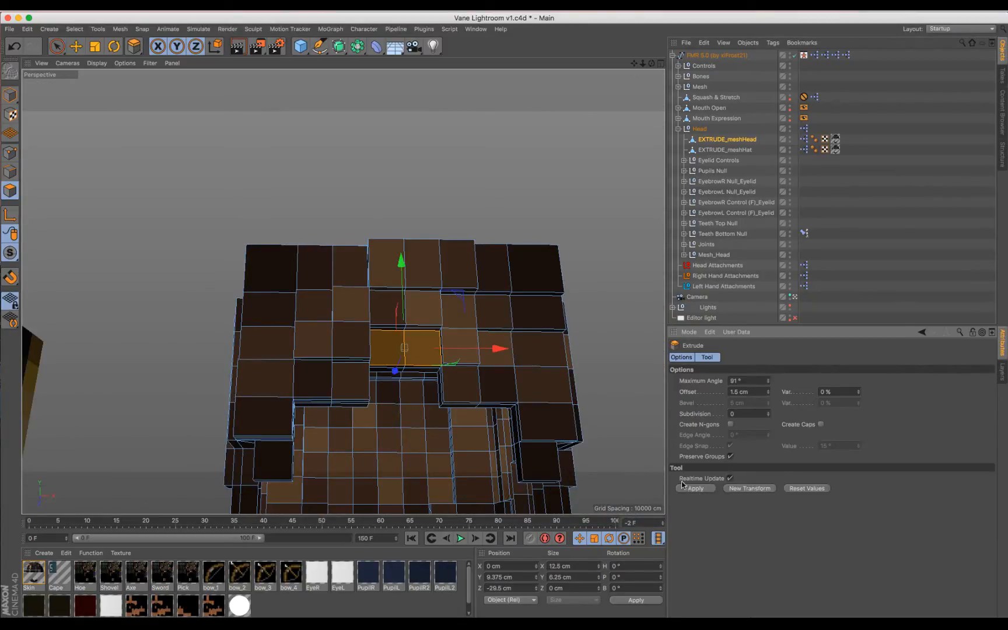
key("space")
left_click(606, 313)
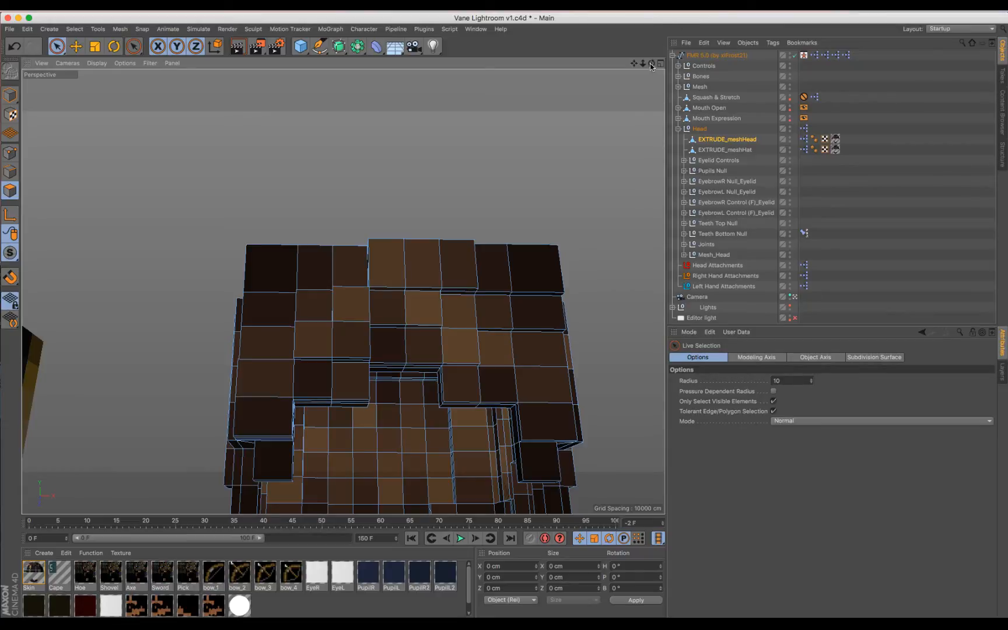
Select a diagonal run of front polygons from the top row's third polygon down to the outer corner and extrude it 1.5 cm
left_click_drag(652, 63, 573, 112)
left_click(327, 260)
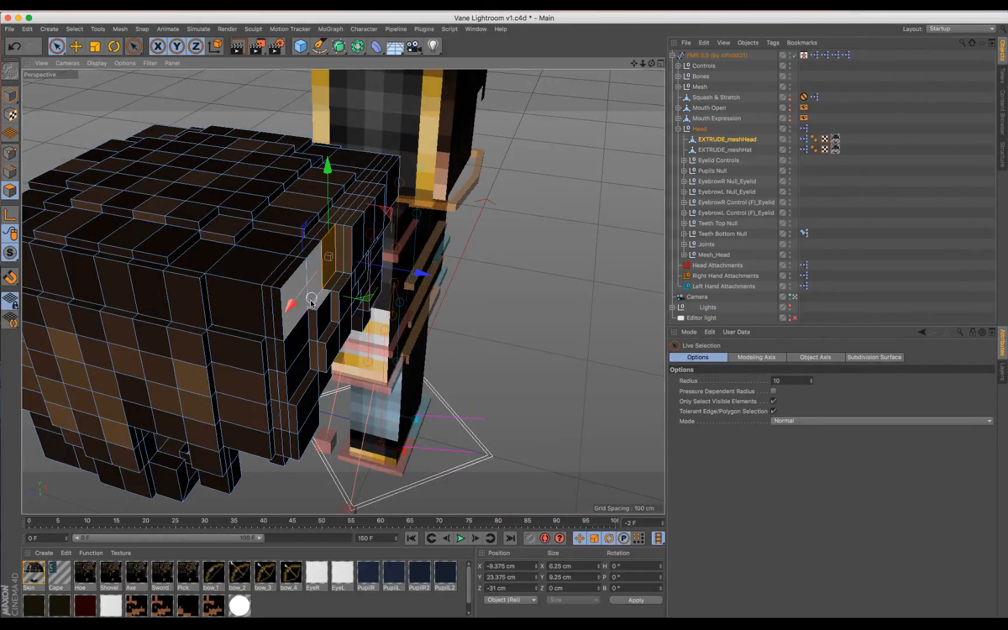
left_click(302, 371, "shift")
key("d")
left_click(695, 488)
key("space")
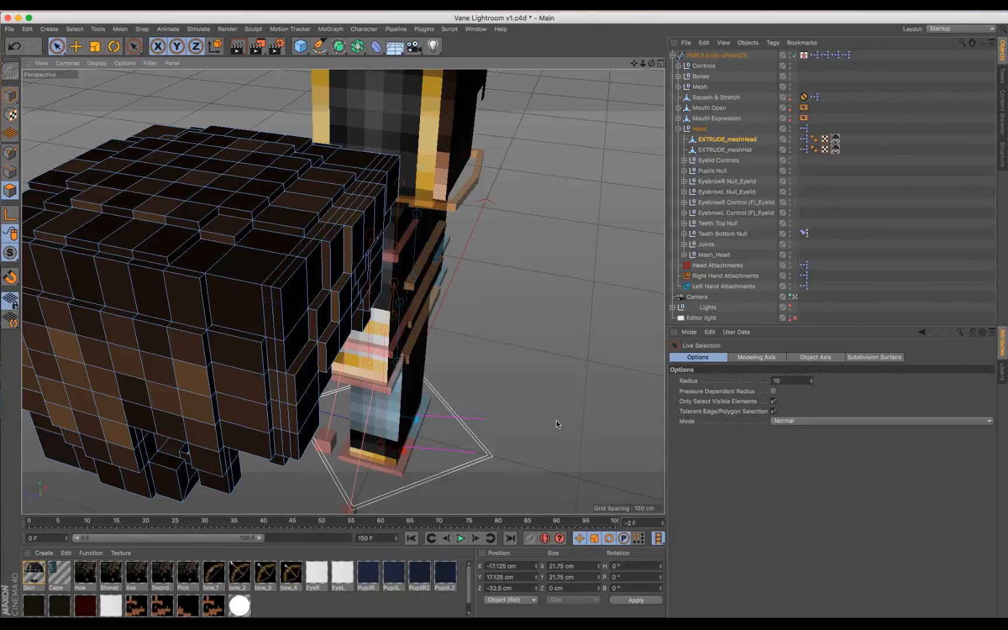
Switch to model mode and set the finished hair mesh's X position to 0 cm so it sits on the character's head
left_click_drag(654, 63, 631, 67)
scroll(642, 173, "down", 5)
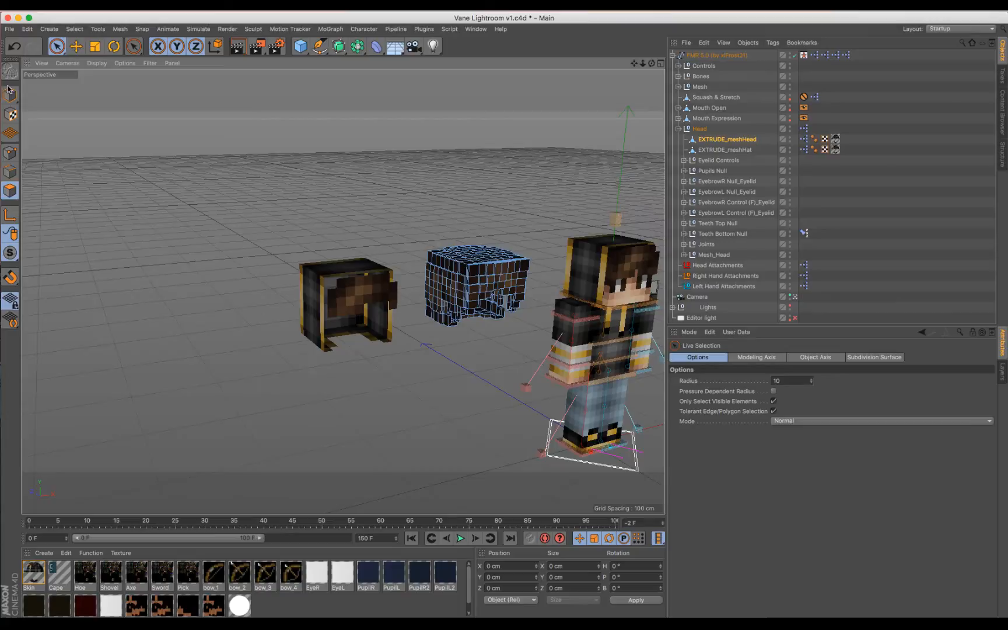
left_click(9, 91)
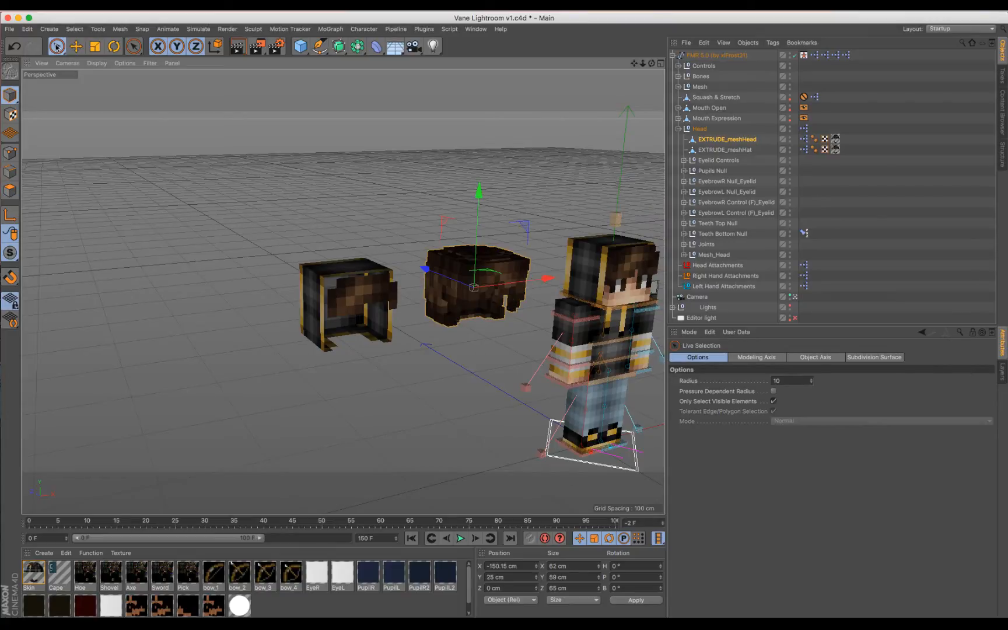
double_click(505, 566)
key("Return")
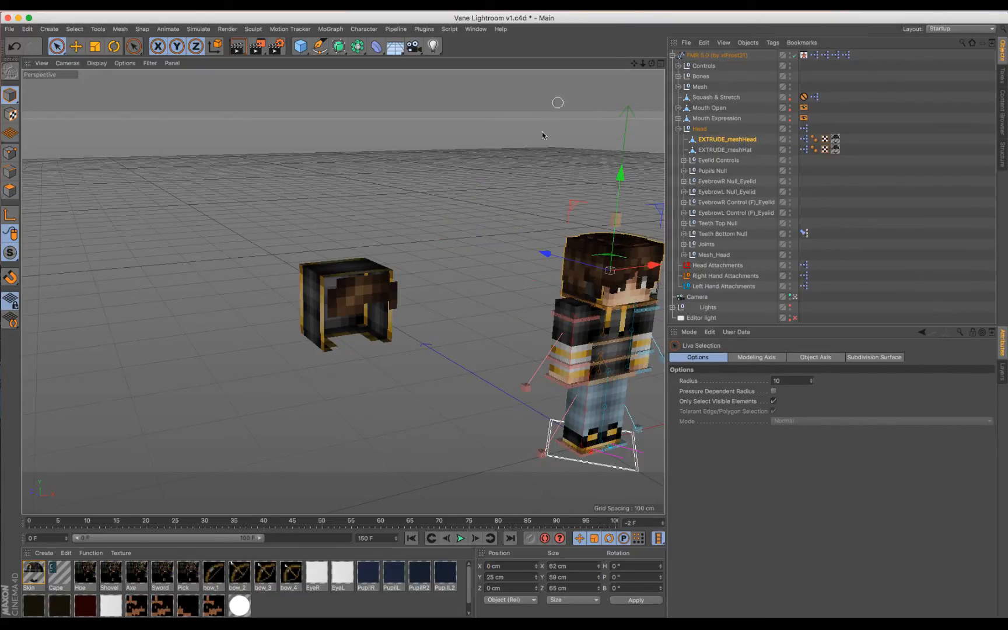
In EXTRUDE_meshHat, select and delete the transparent polygons around the hood's front opening
left_click(721, 151)
scroll(484, 281, "up", 5)
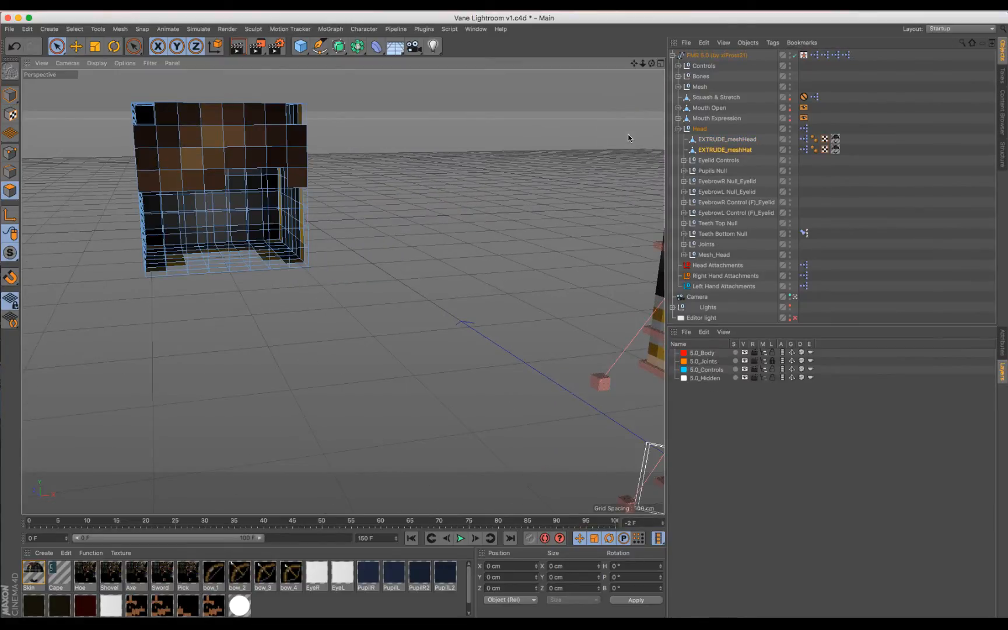
left_click_drag(633, 66, 305, 201)
scroll(329, 327, "up", 2)
left_click(305, 201)
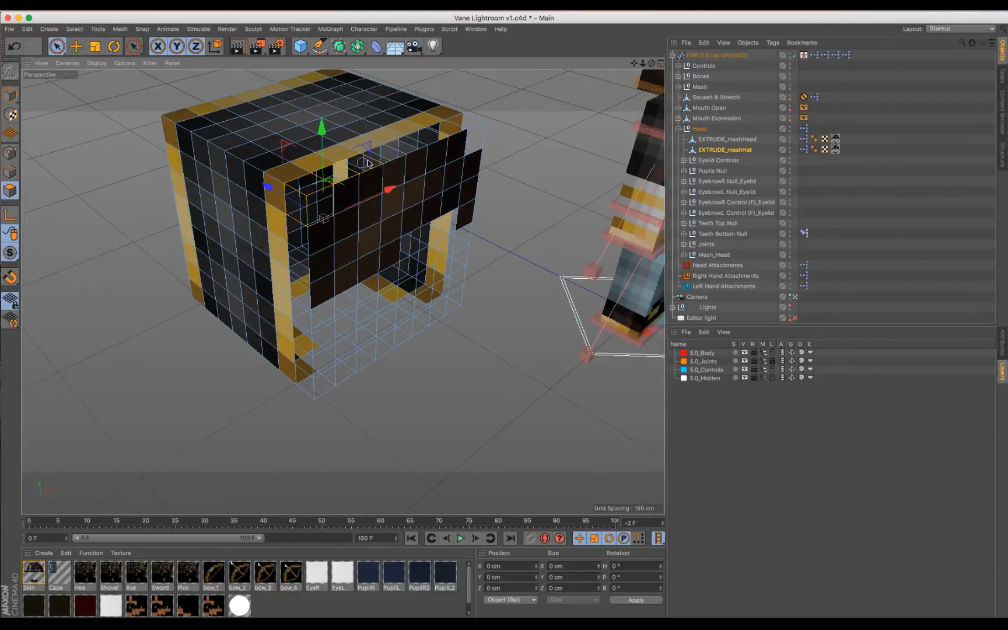
left_click(421, 124)
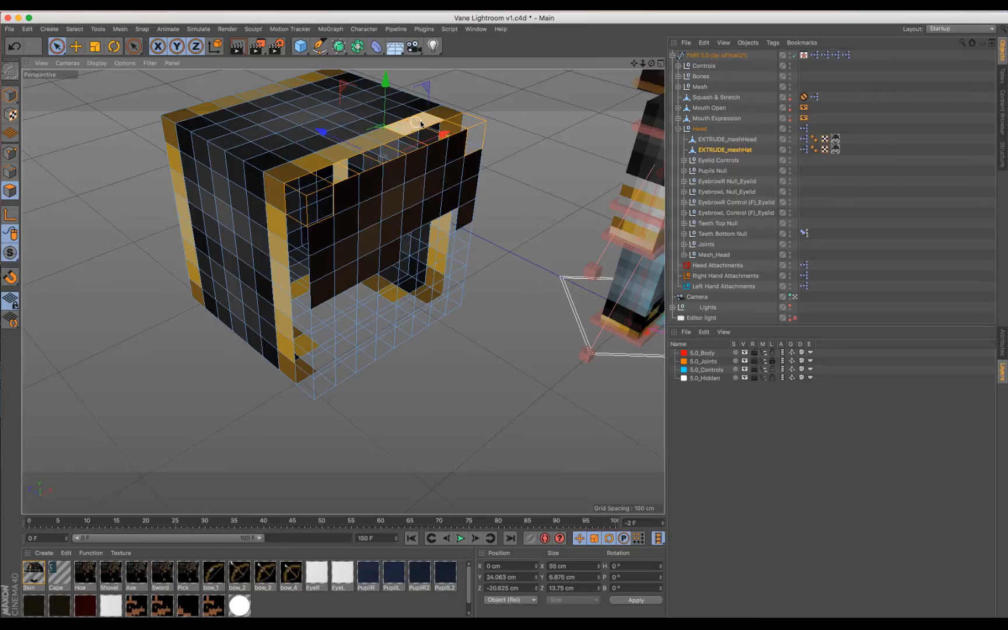
key("ctrl+shift+a")
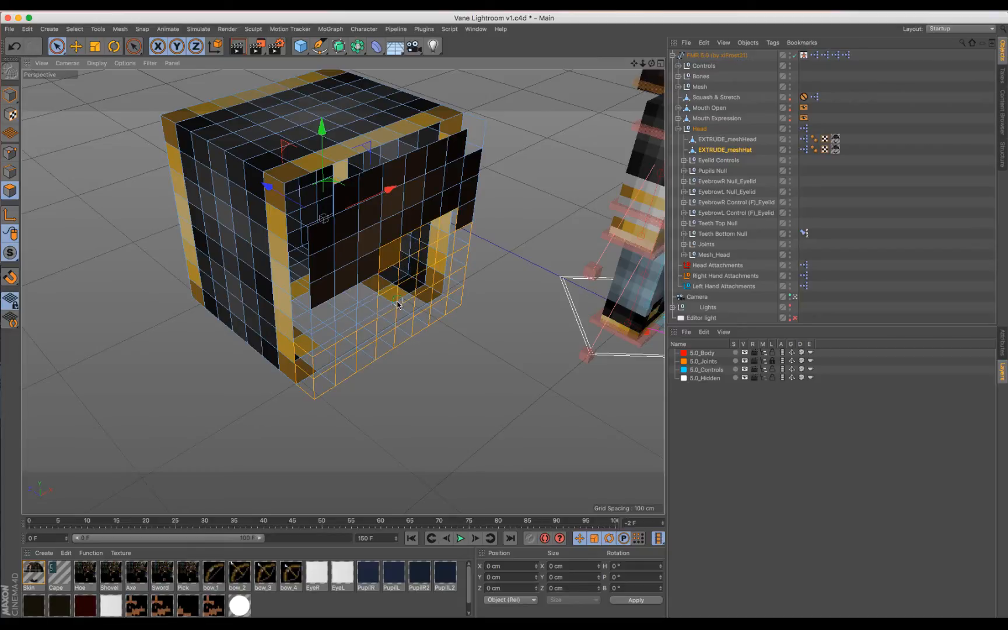
left_click(393, 262)
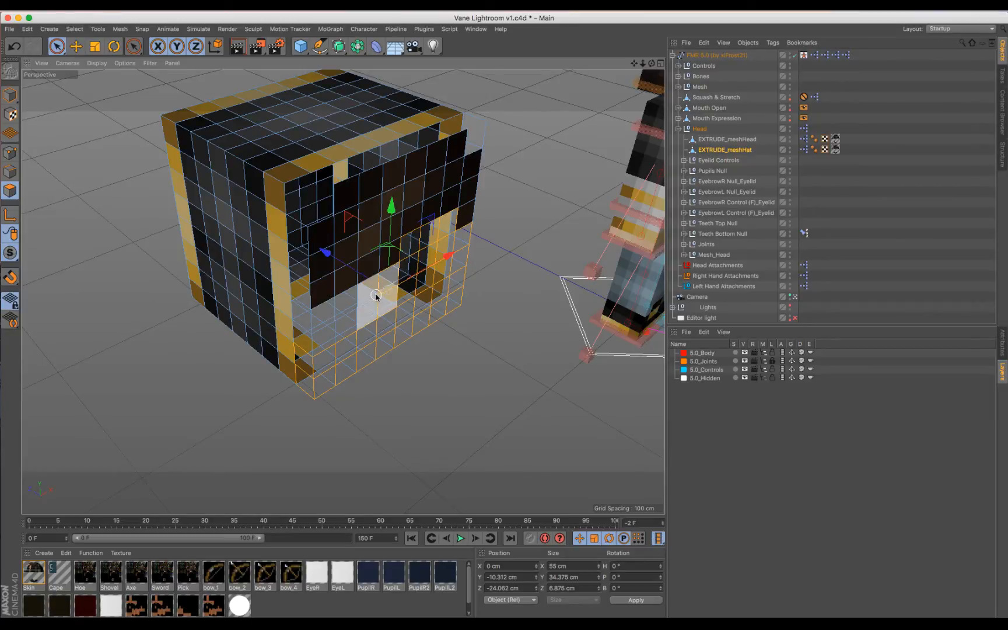
left_click(496, 143)
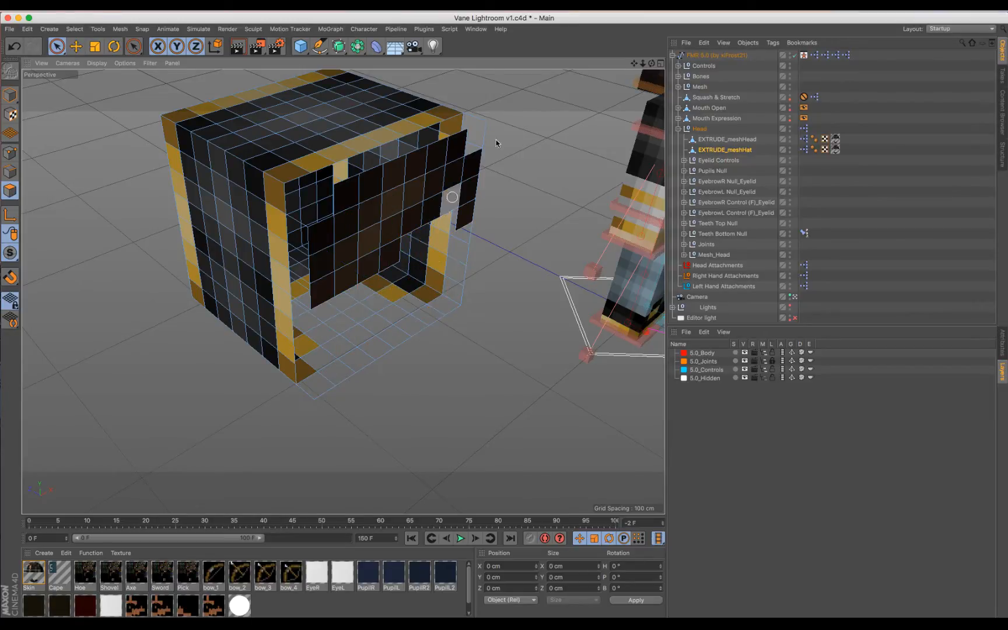
Delete the leftover transparent polygons behind the fringe and the empty vertical column along the hood's side edge
left_click_drag(652, 63, 633, 18)
left_click(298, 256)
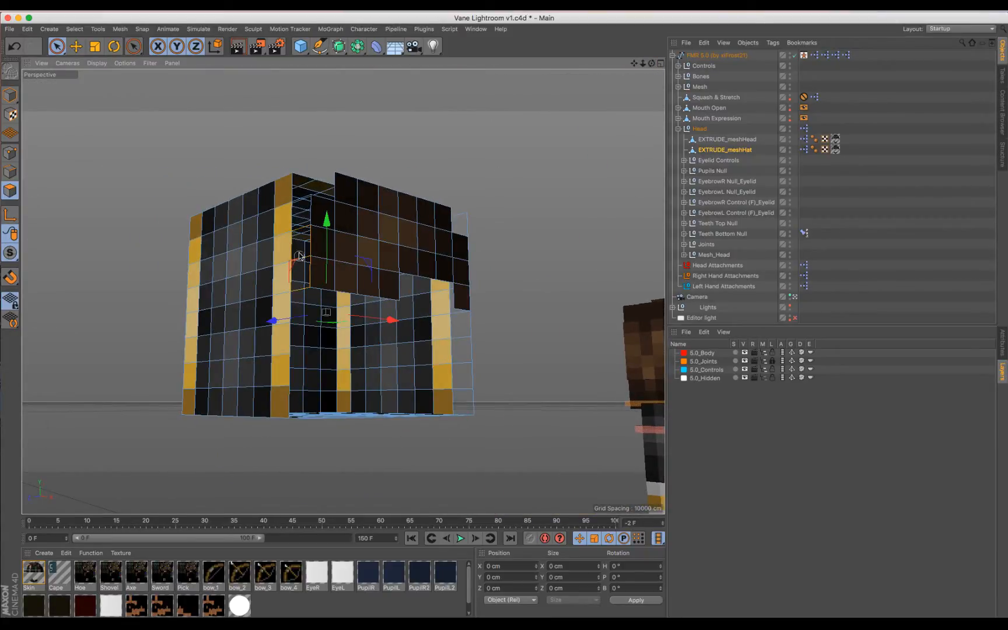
left_click(301, 221)
left_click_drag(651, 63, 513, 99)
left_click(438, 274)
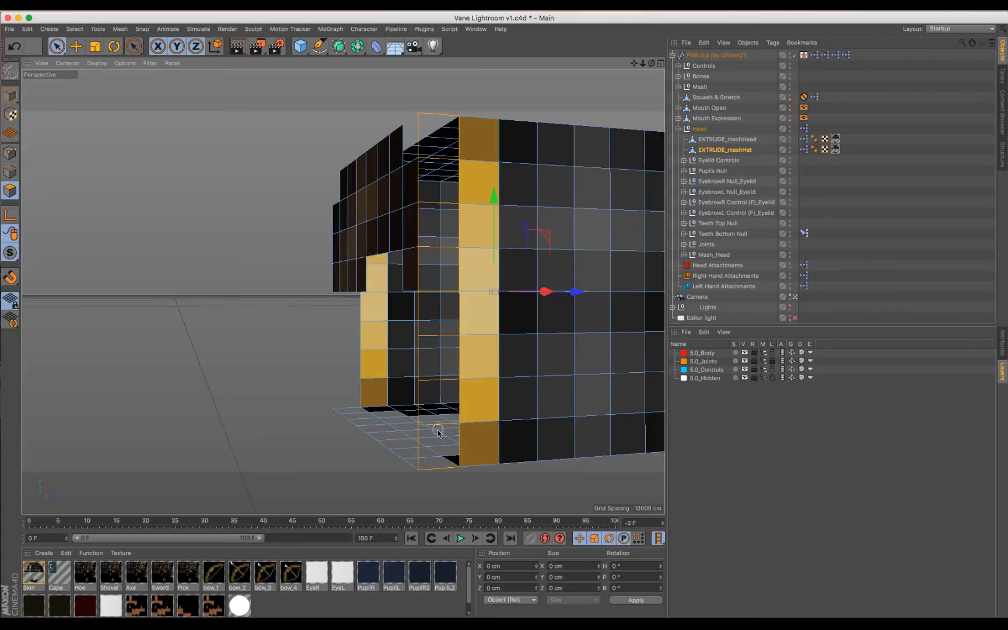
left_click_drag(437, 430, 438, 430)
key("Delete")
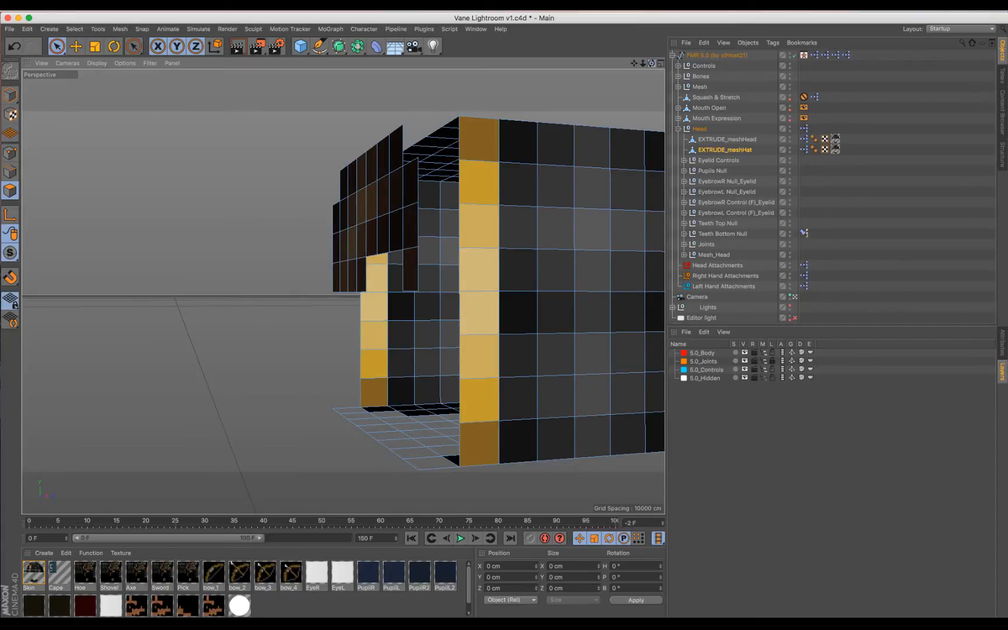
Select and delete the transparent polygons on the hood's underside, undoing any stray change
left_click_drag(651, 63, 572, 146)
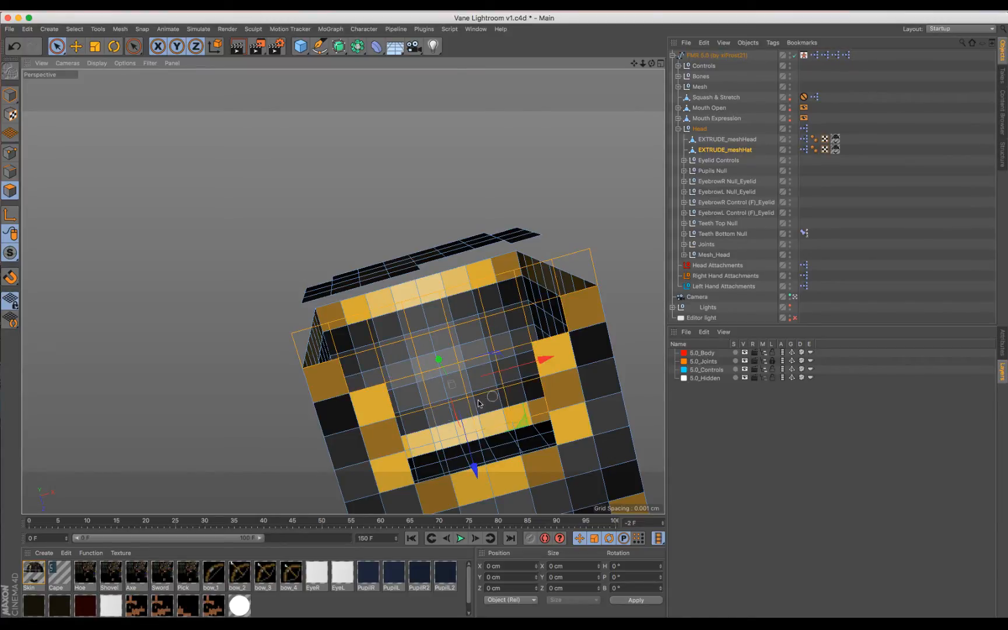
left_click_drag(498, 445, 520, 441)
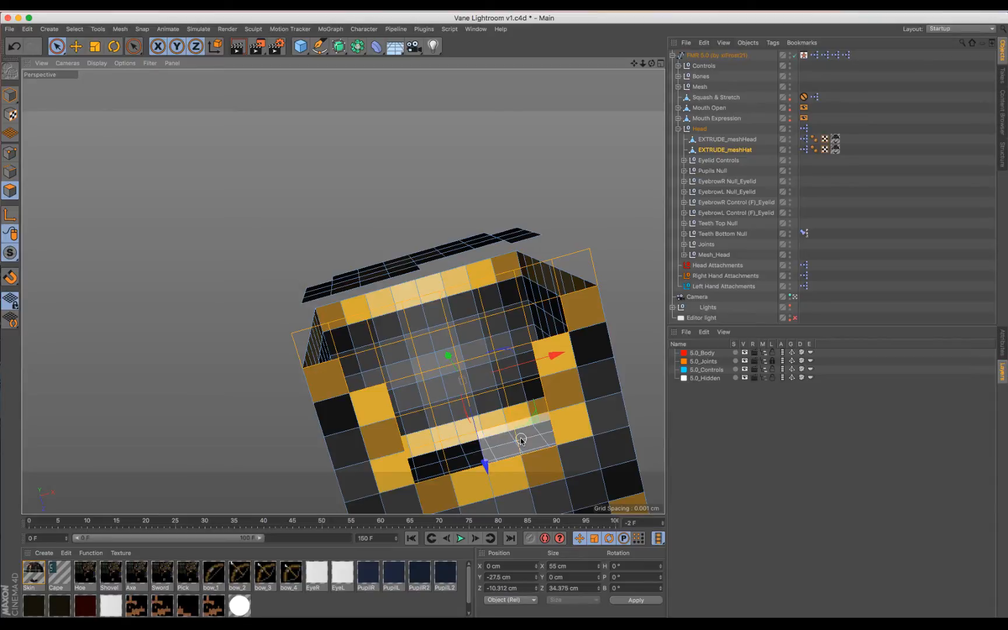
key("super+z")
Select all brown fringe polygons on the hood's front, duplicate EXTRUDE_meshHat and delete the fringe from the original
left_click_drag(651, 63, 624, 81)
left_click_drag(343, 290, 264, 278, "alt")
mouse_move(360, 190)
left_mouse_down()
mouse_move(326, 241)
mouse_move(329, 274)
mouse_move(376, 205)
mouse_move(413, 228)
mouse_move(449, 189)
mouse_move(399, 272)
mouse_move(490, 204)
mouse_move(505, 265)
left_mouse_up()
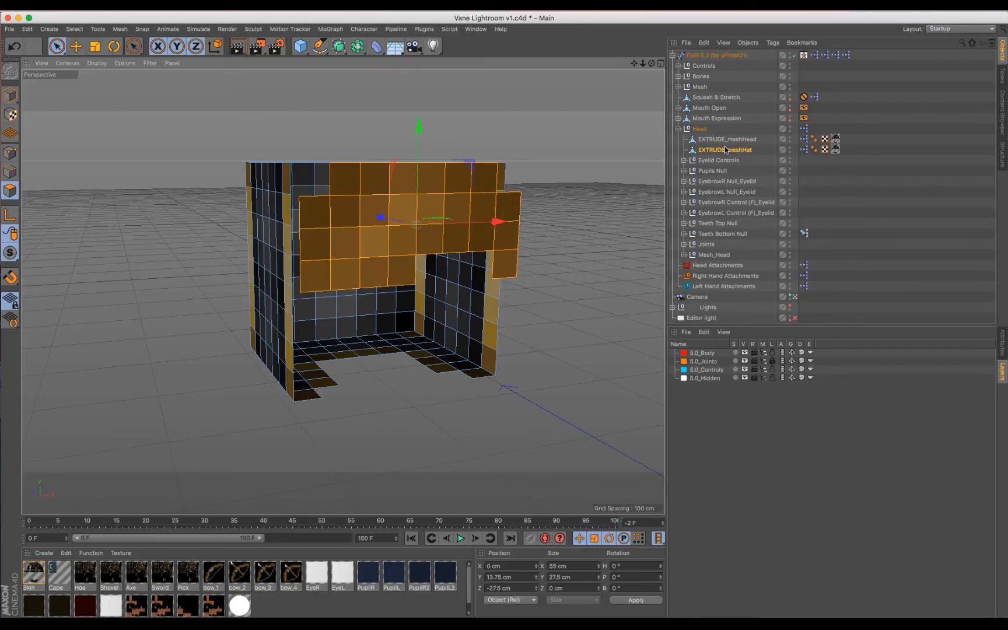
left_click_drag(727, 151, 727, 146)
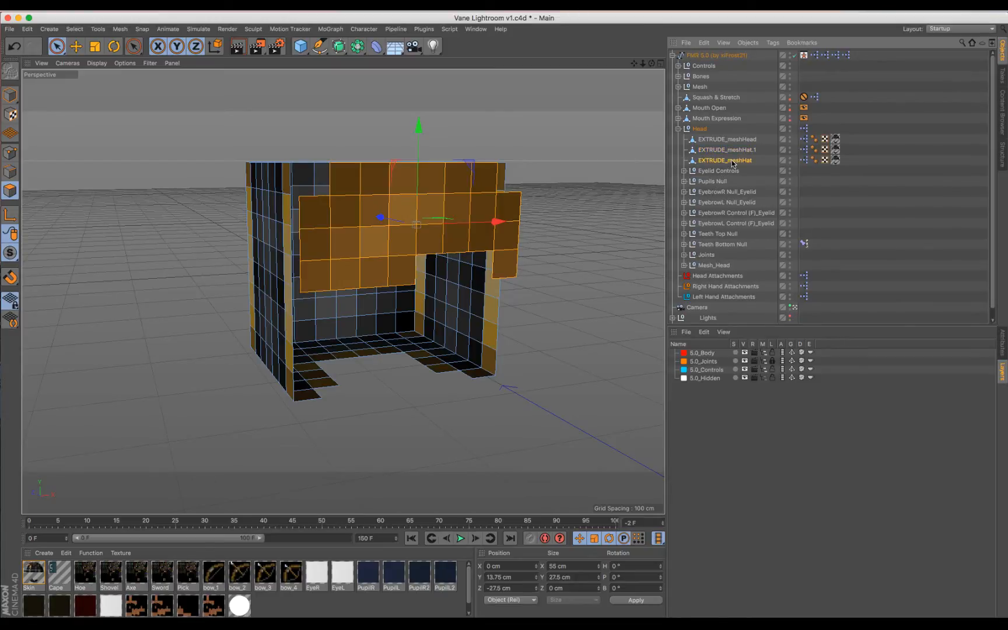
left_click(342, 242)
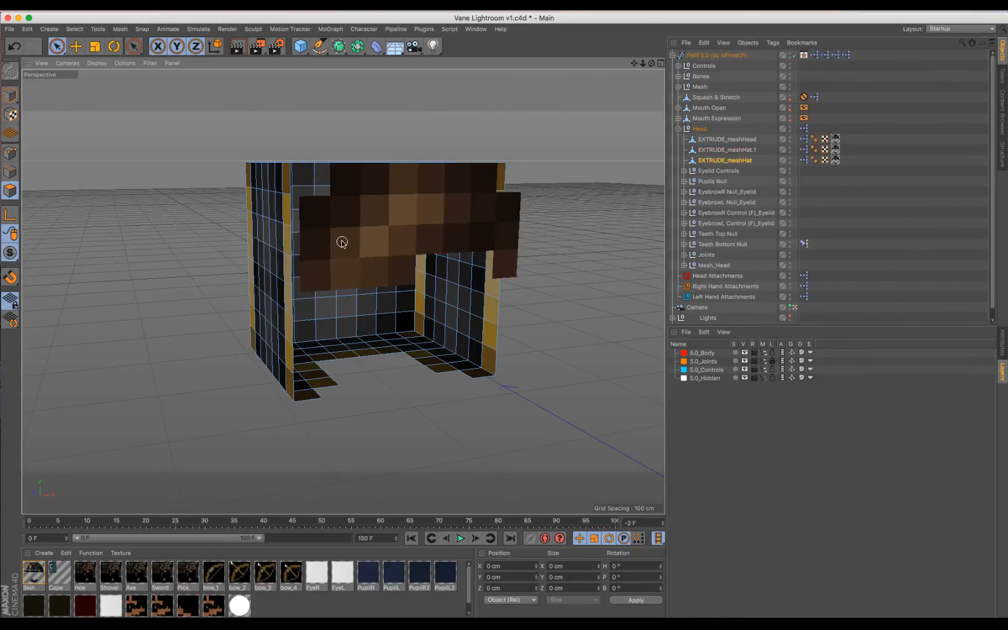
In model mode, move the duplicate EXTRUDE_meshHat.1 along X to about -352 cm, away from the original hood, and keep it selected
left_click(727, 150)
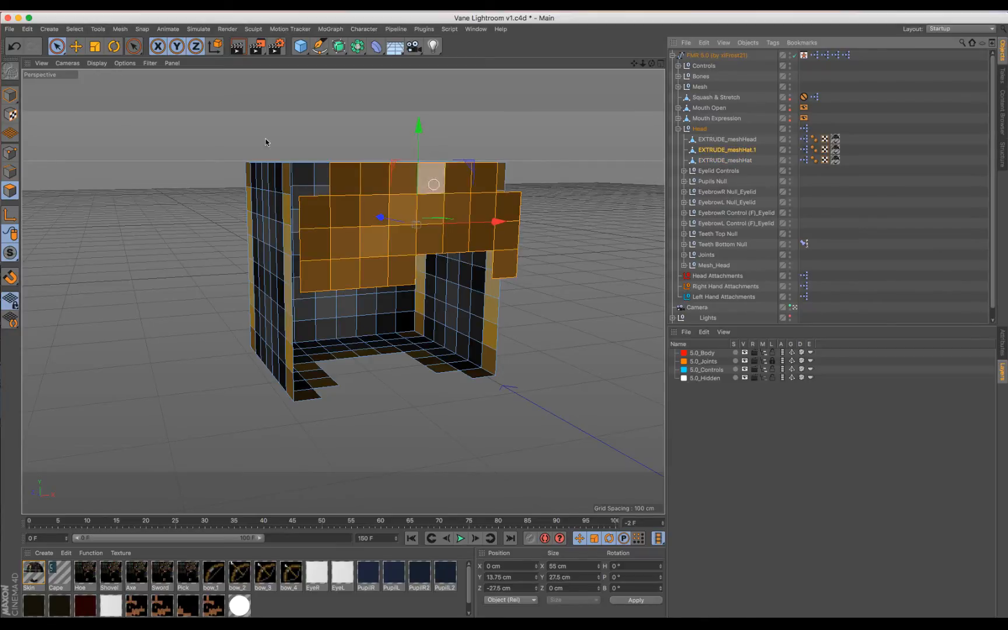
left_click(16, 102)
left_click_drag(460, 261, 118, 326)
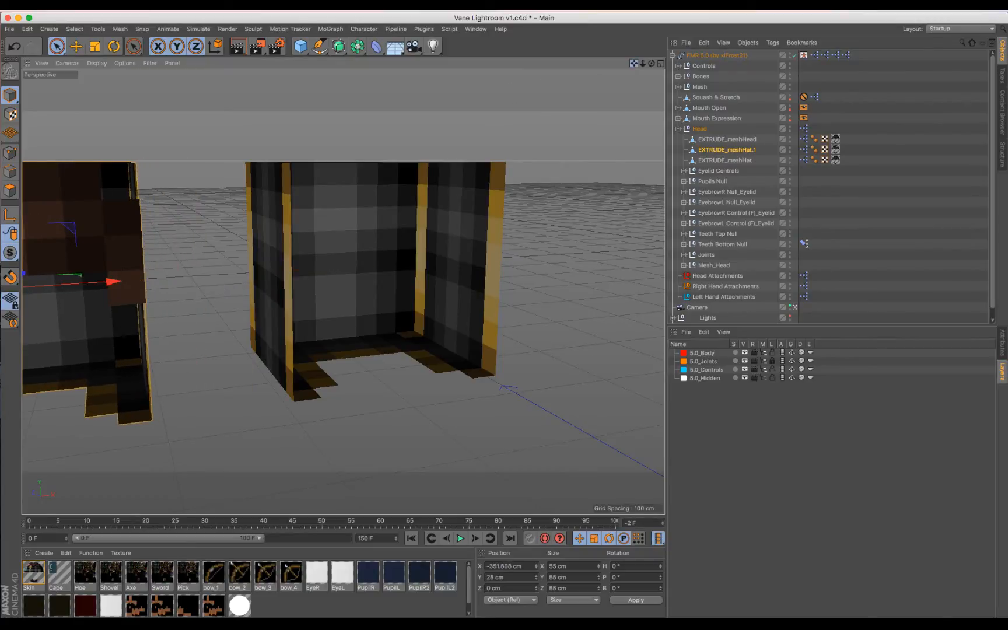
key("o")
left_click(724, 160)
key("o")
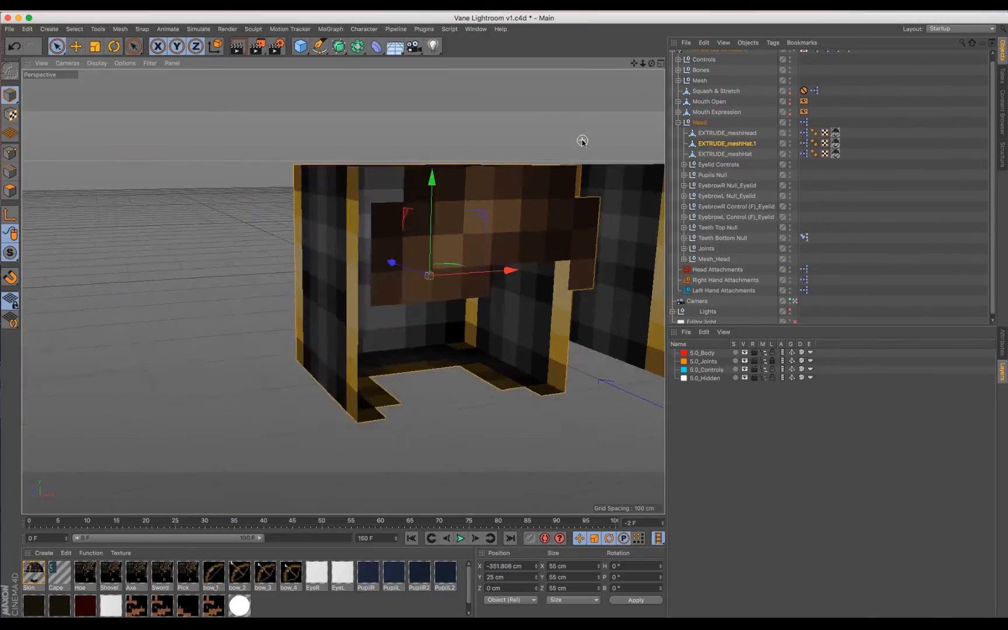
left_click_drag(651, 63, 714, 147)
left_click(694, 143)
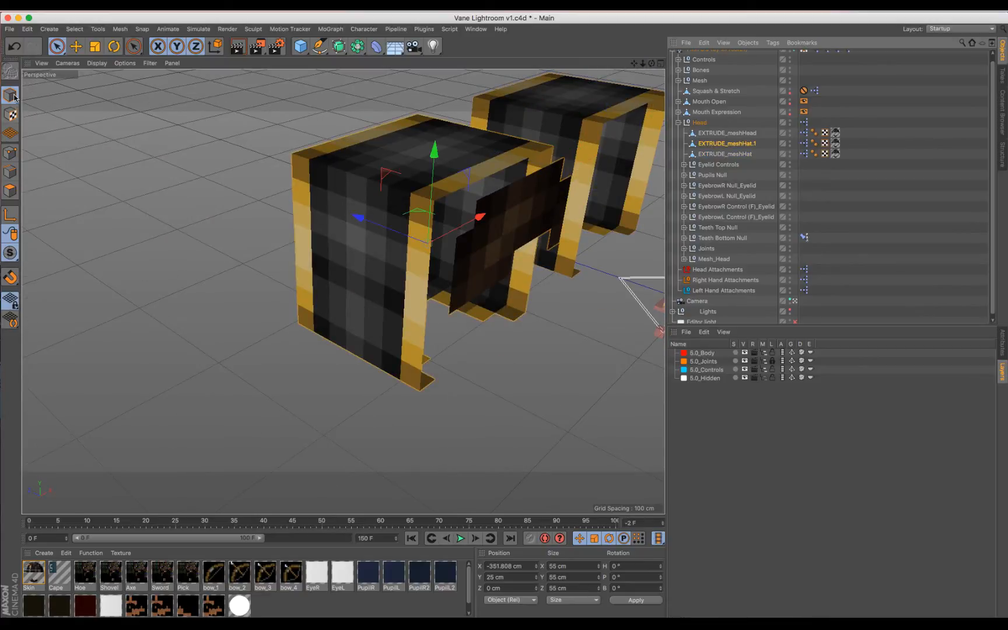
On EXTRUDE_meshHat.1, loop-select the hood polygons, exclude the brown fringe, add the back wall and delete the selection
left_click(10, 191)
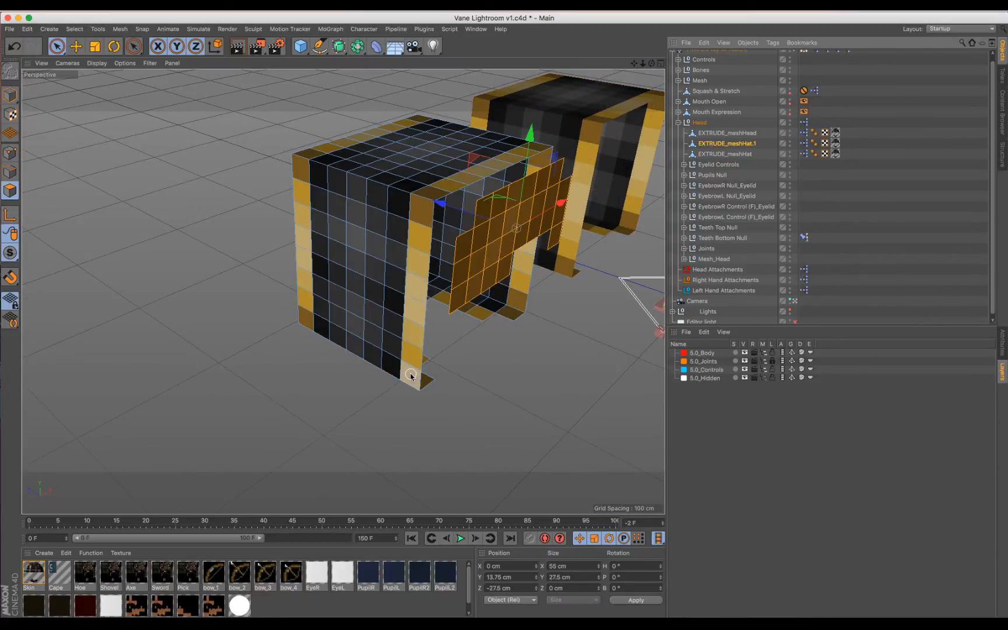
key("u")
key("l")
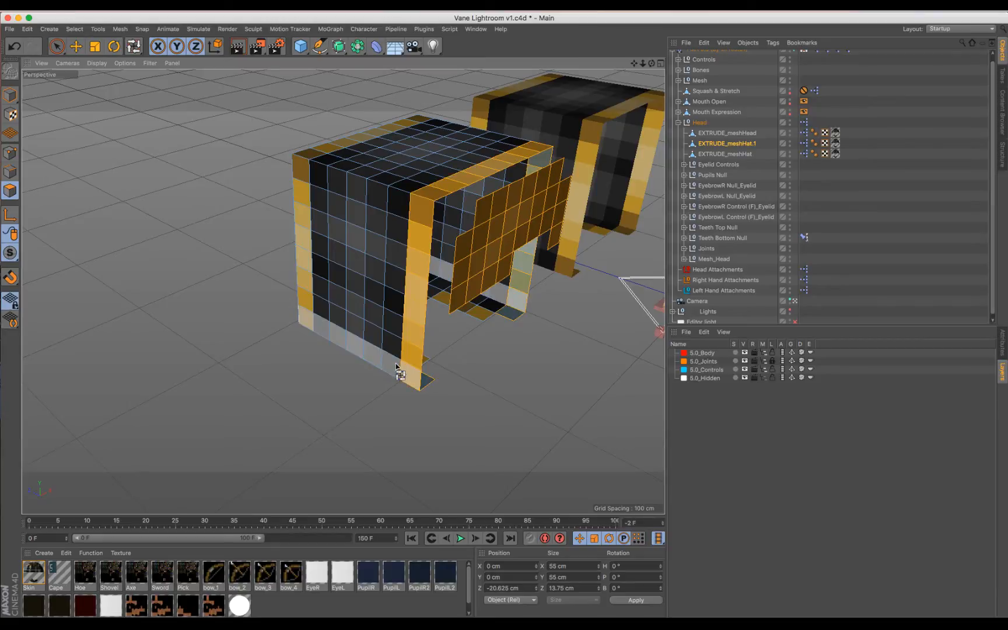
left_click(394, 352, "shift")
left_click(356, 322, "shift")
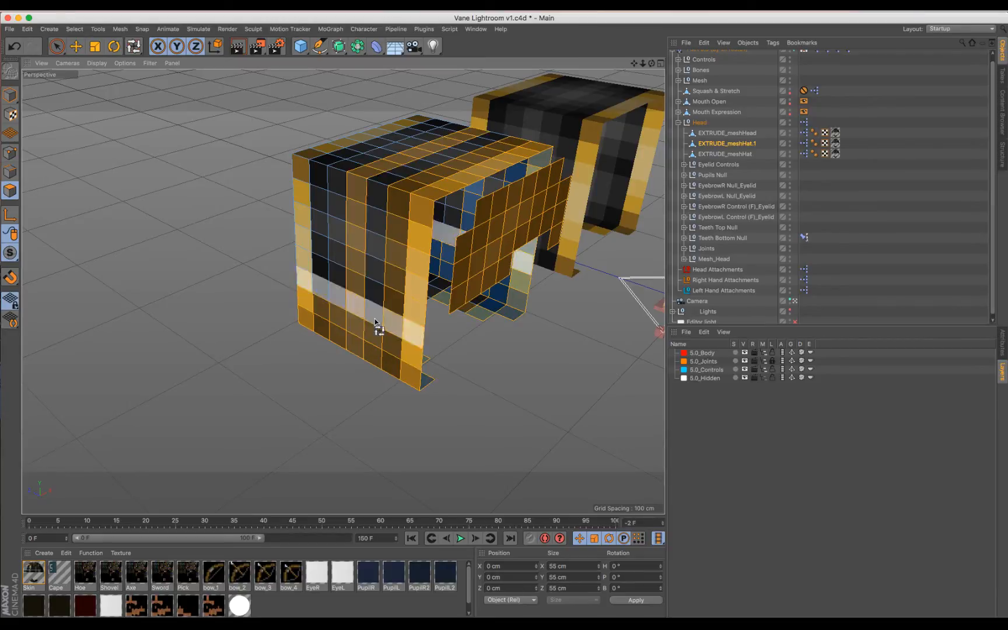
left_click(366, 317, "shift")
left_click(337, 295, "shift")
left_click(320, 276, "shift")
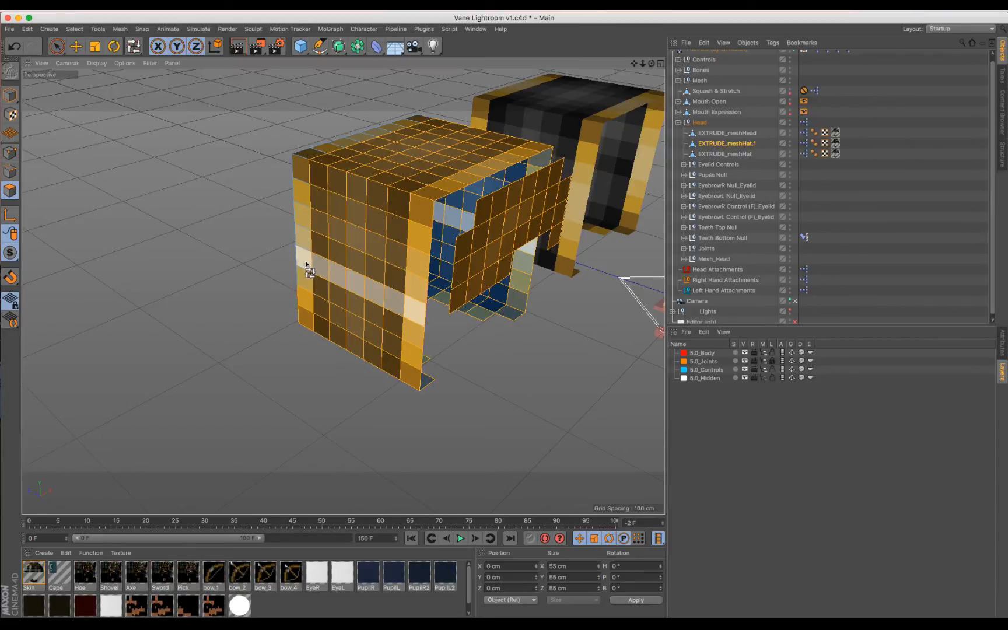
left_click(303, 250, "shift")
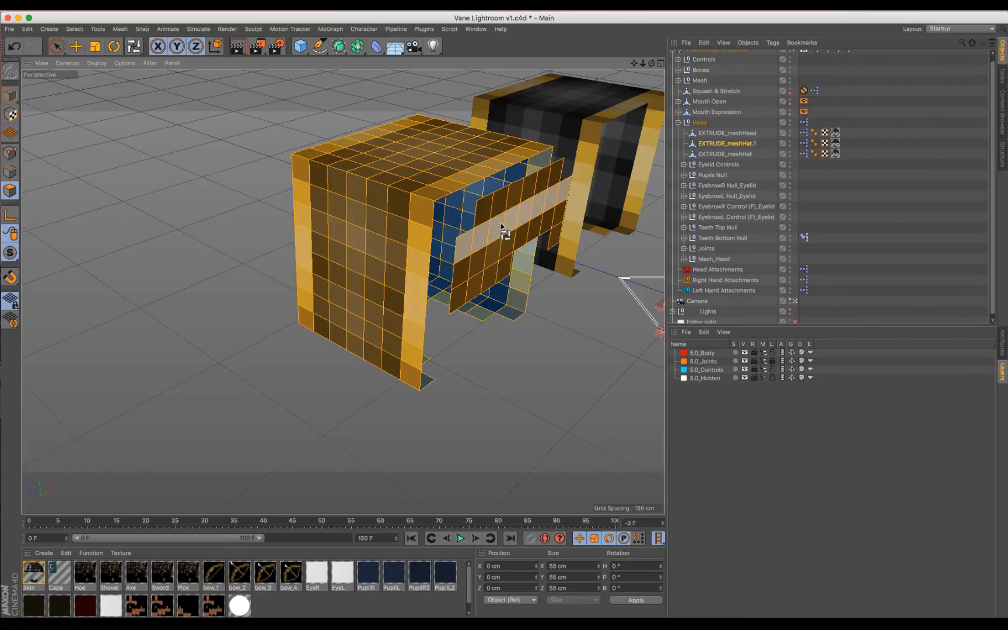
key("space")
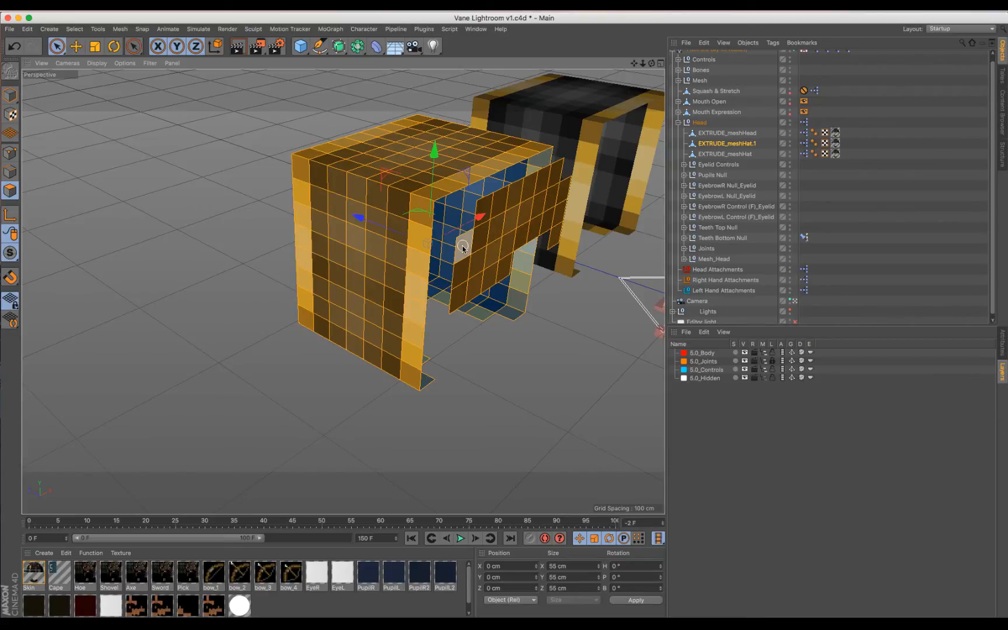
mouse_move(463, 247)
left_mouse_down("ctrl")
mouse_move(467, 276)
mouse_move(487, 222)
mouse_move(506, 252)
left_mouse_up("ctrl")
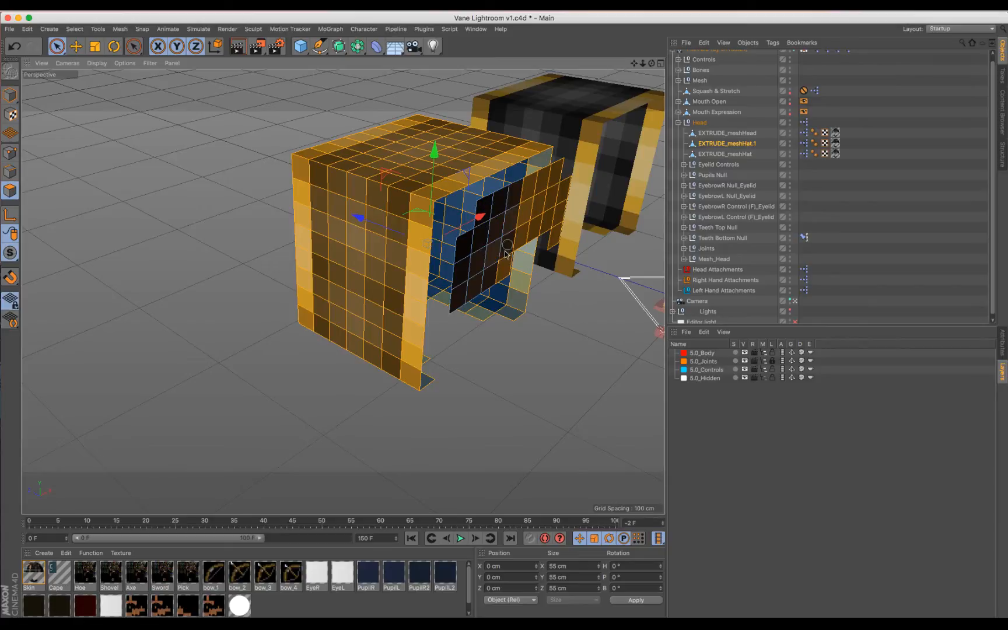
mouse_move(545, 205)
left_mouse_down("ctrl")
mouse_move(559, 213)
mouse_move(653, 88)
left_mouse_up("ctrl")
left_click_drag(583, 280, 420, 291, "alt")
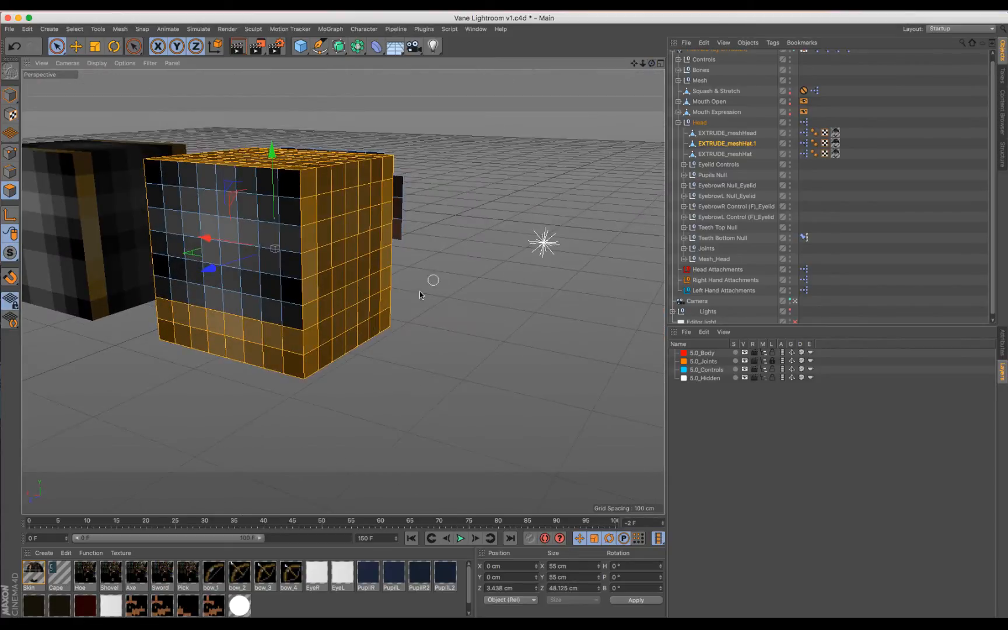
mouse_move(274, 354)
left_mouse_down("shift")
mouse_move(282, 309)
mouse_move(173, 288)
mouse_move(264, 273)
mouse_move(163, 222)
mouse_move(271, 208)
mouse_move(166, 174)
mouse_move(285, 193)
left_mouse_up("shift")
key("Delete")
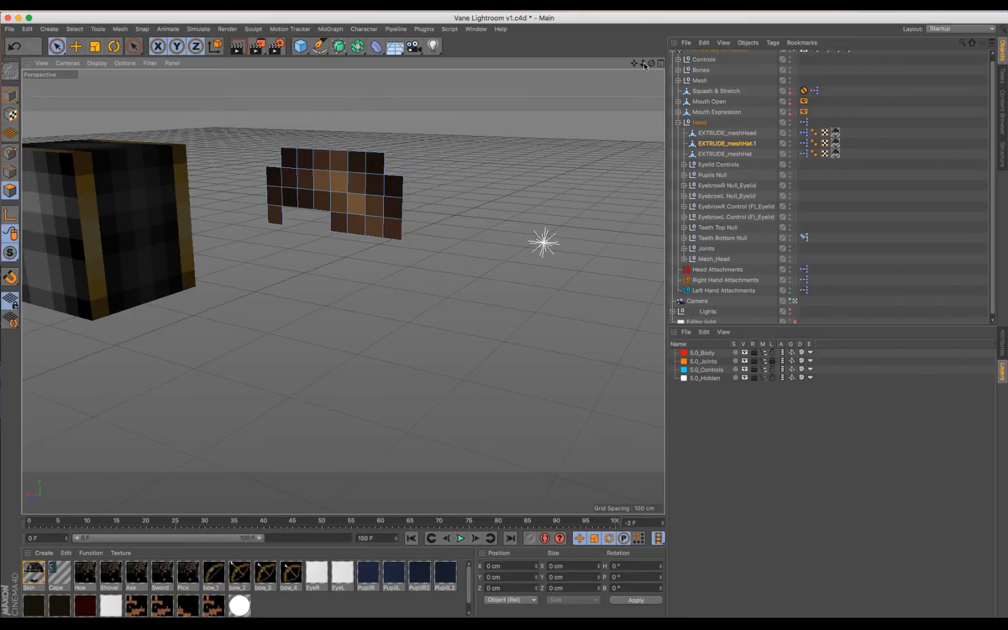
Select all polygons of the EXTRUDE_meshHat hood, extrude them by 3 cm and clear the selection
left_click_drag(651, 63, 257, 82)
left_click(713, 133)
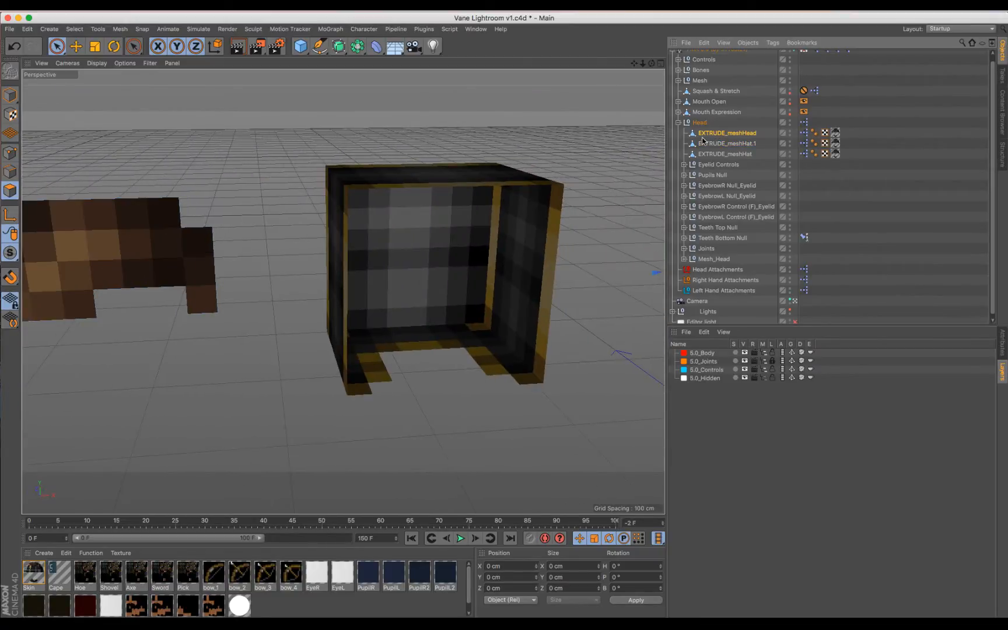
scroll(434, 219, "up", 3)
key("super+a")
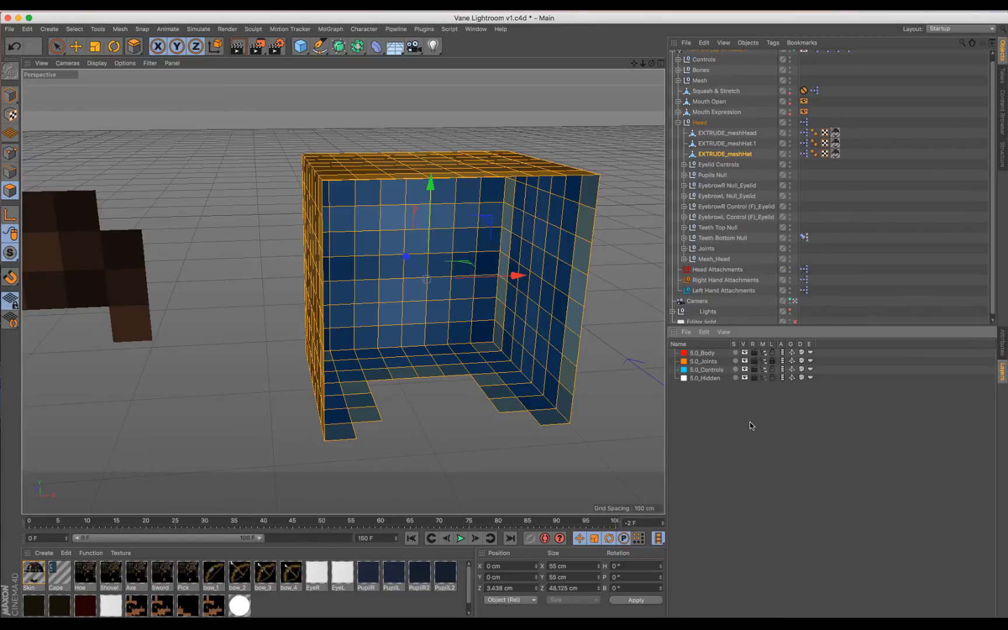
left_click(1002, 344)
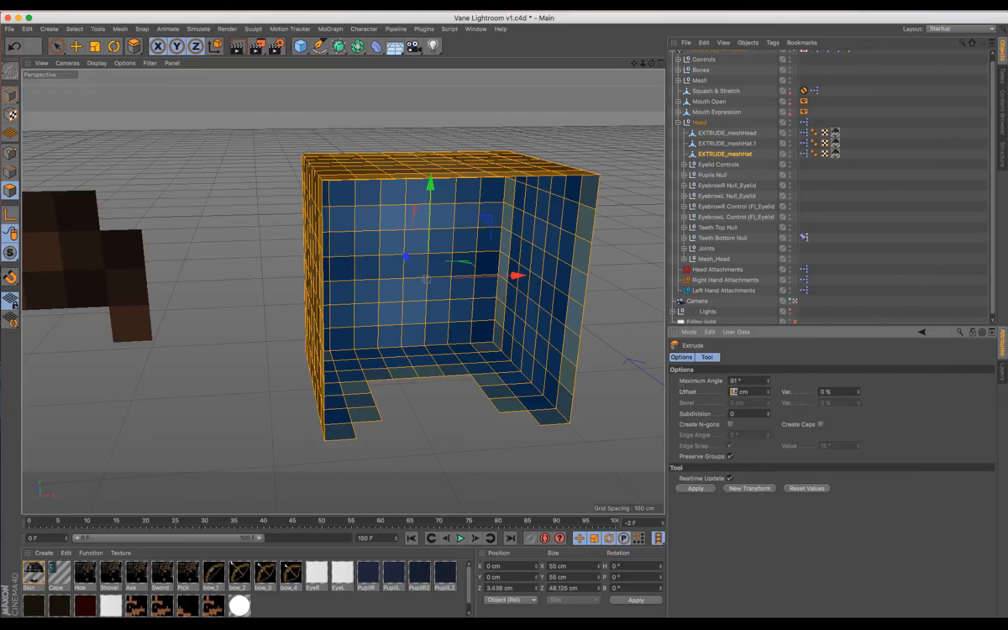
type("3")
key("Return")
key("space")
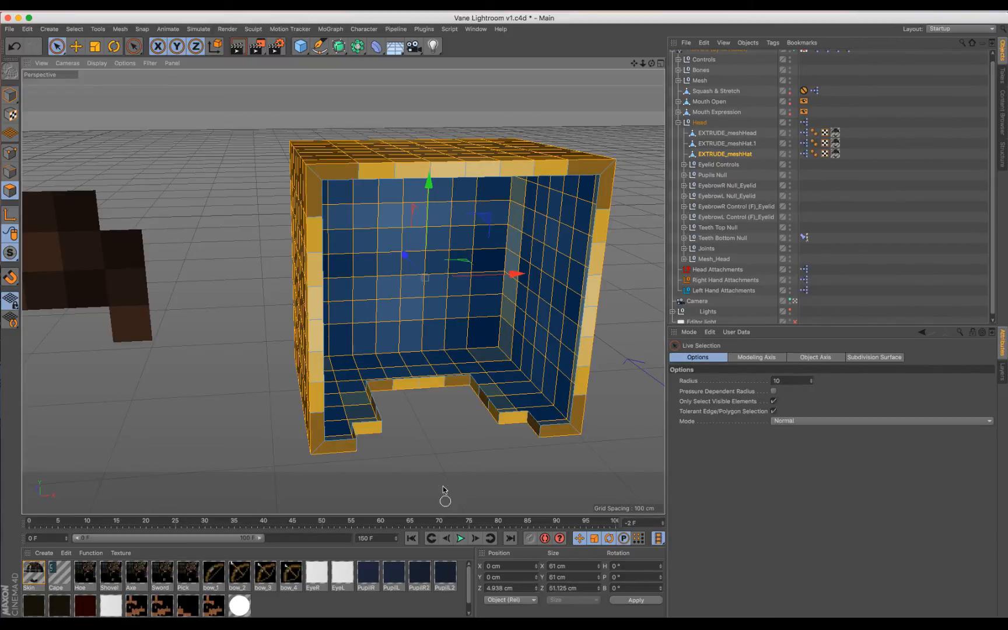
left_click(452, 449)
Loop-select the yellow trim around the hood's front and back edges and extrude it by 1.5 cm
left_click_drag(652, 64, 342, 290)
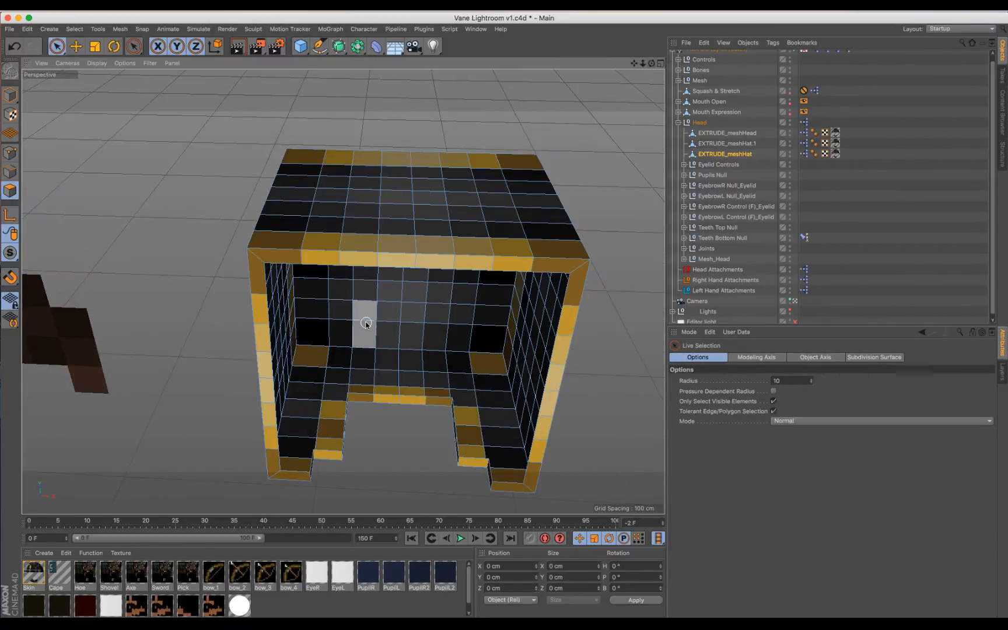
key("u")
key("l")
left_click(381, 242)
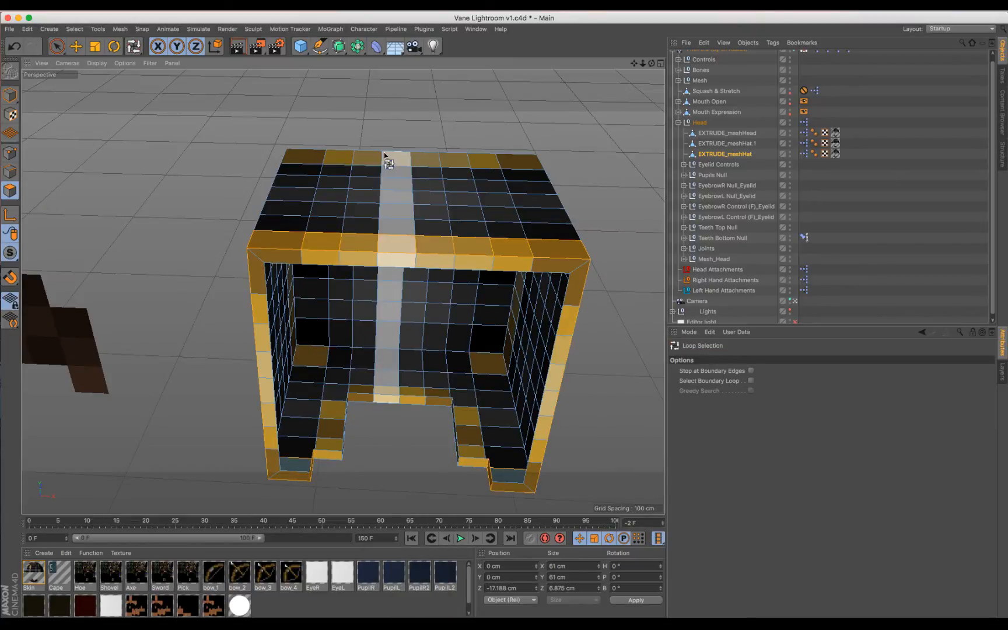
left_click(382, 156, "shift")
key("d")
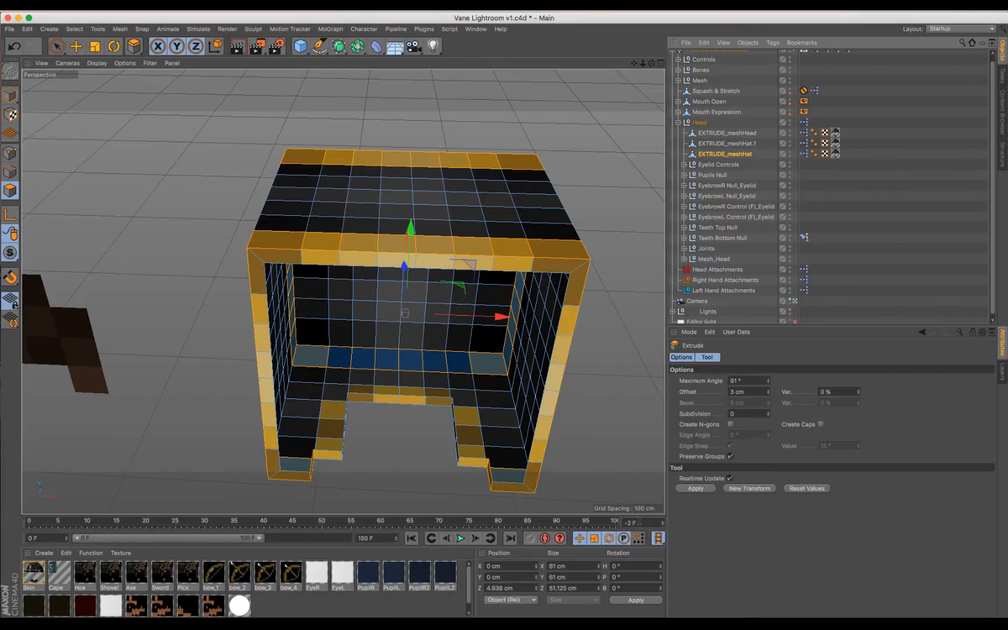
double_click(731, 391)
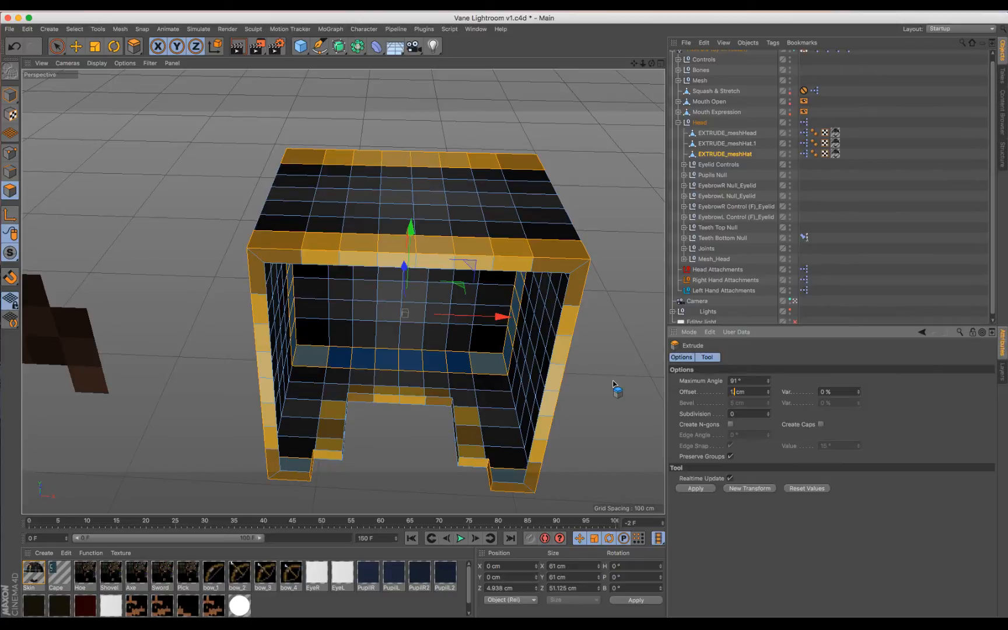
key("Return")
key("9")
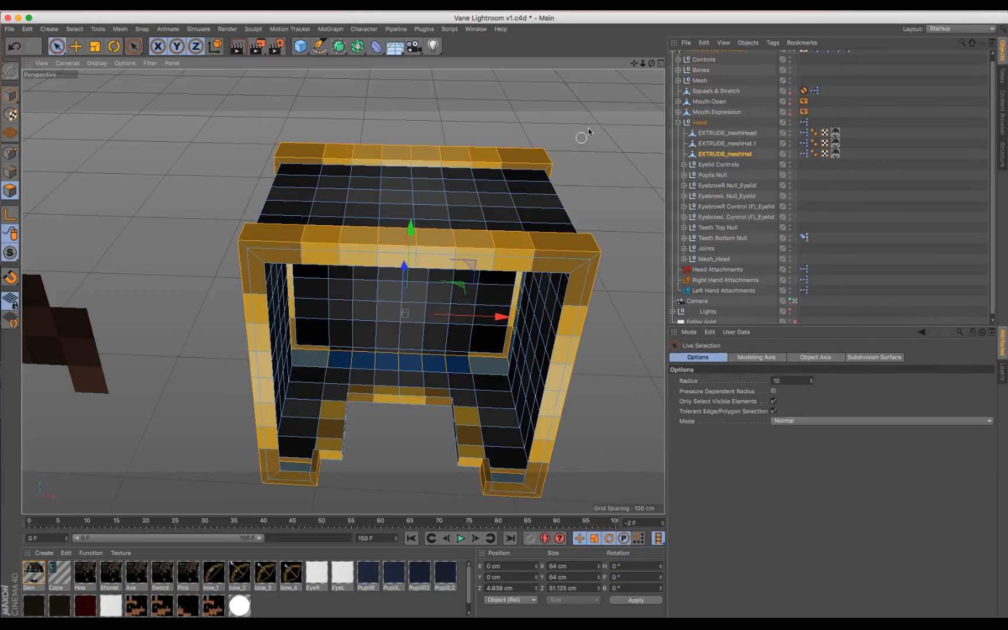
In model mode, set the EXTRUDE_meshHat hood's X position to 0 cm
left_click_drag(652, 62, 662, 89)
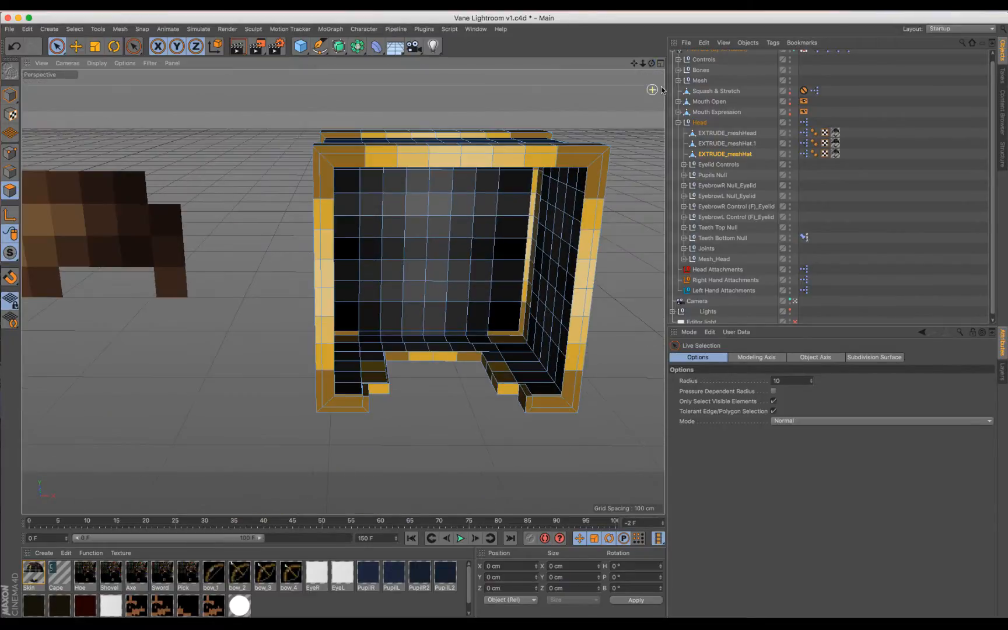
scroll(493, 142, "down", 5)
left_click(13, 96)
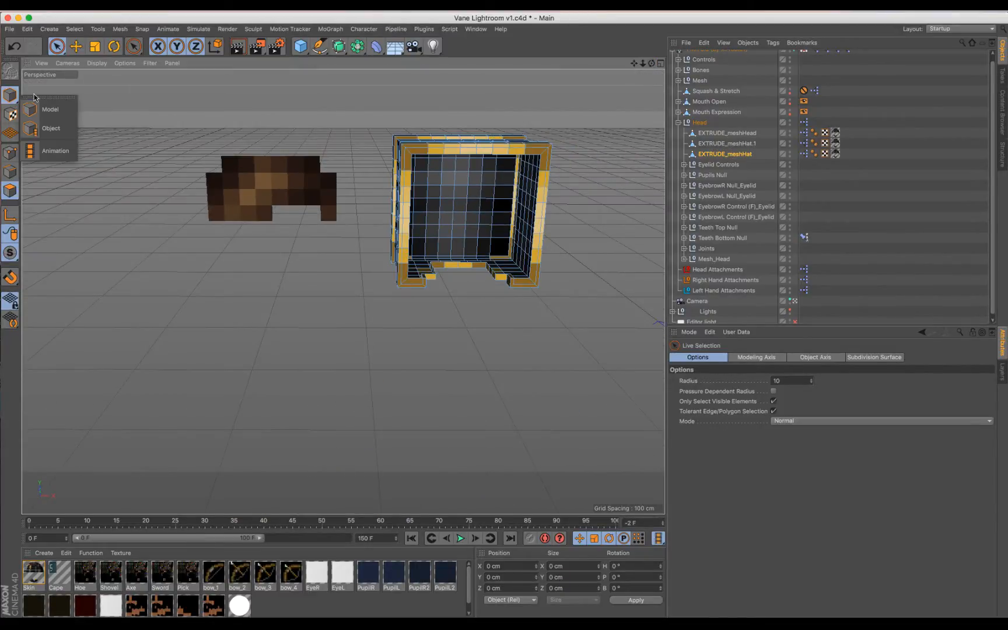
left_click(14, 91)
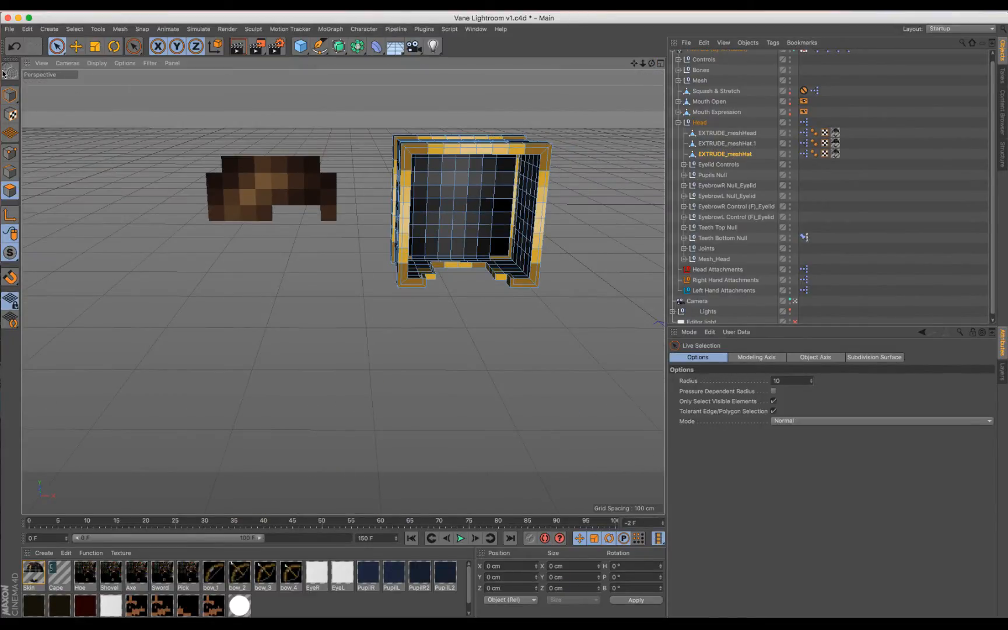
left_click(13, 95)
double_click(512, 566)
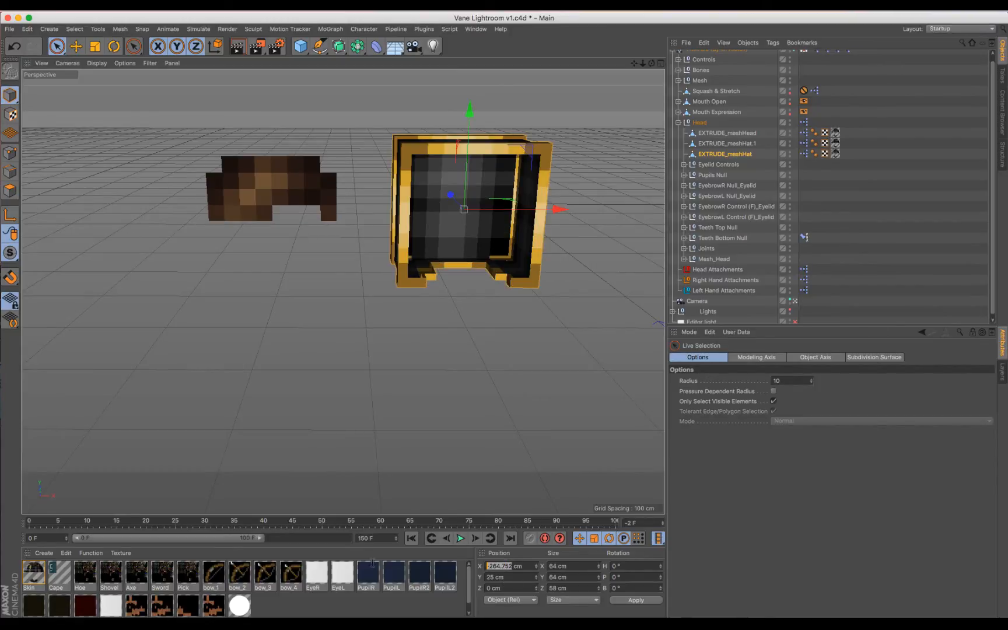
key("Return")
scroll(225, 223, "up", 4)
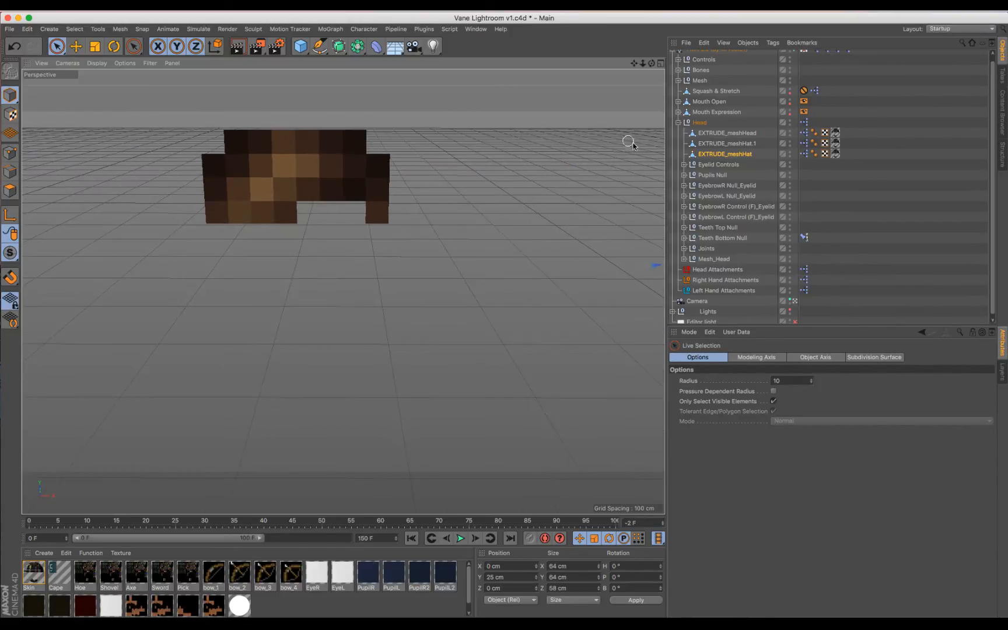
Select all fringe polygons of EXTRUDE_meshHat.1, extrude them by 1.5 cm and clear the selection
left_click(719, 142)
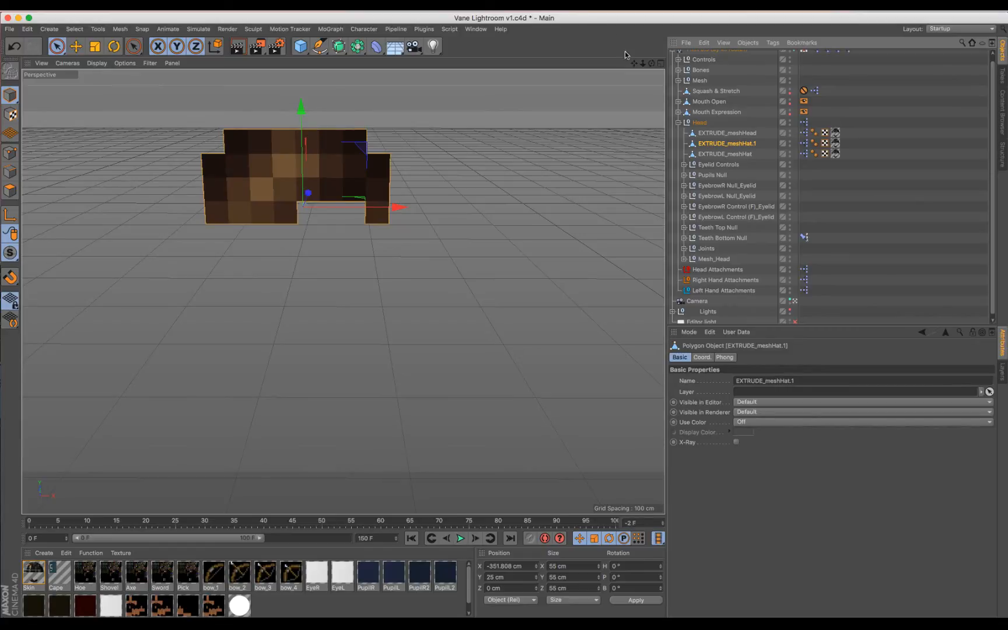
key("o")
scroll(396, 223, "up", 4)
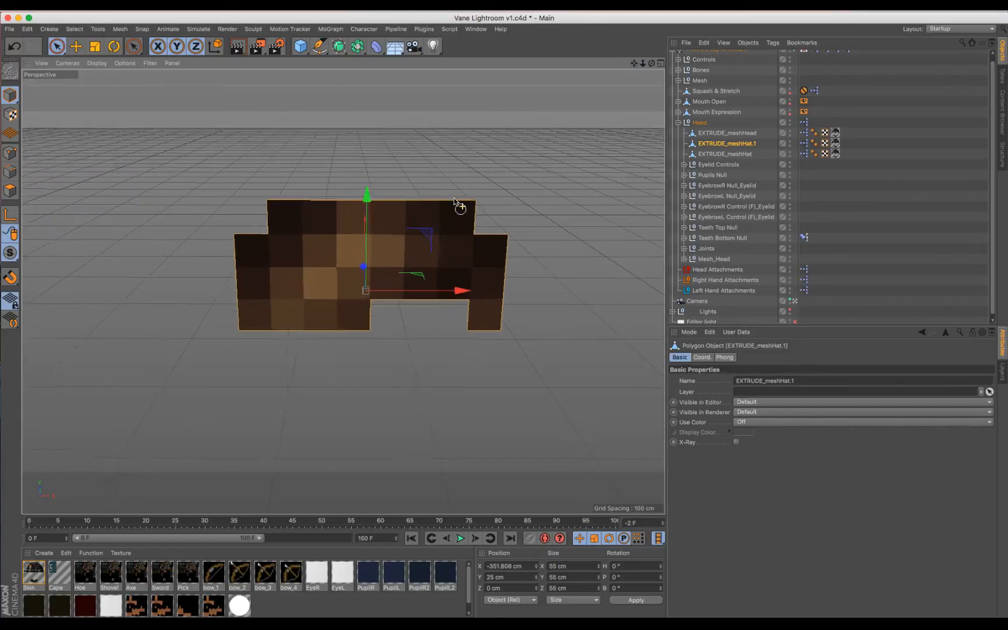
left_click(10, 191)
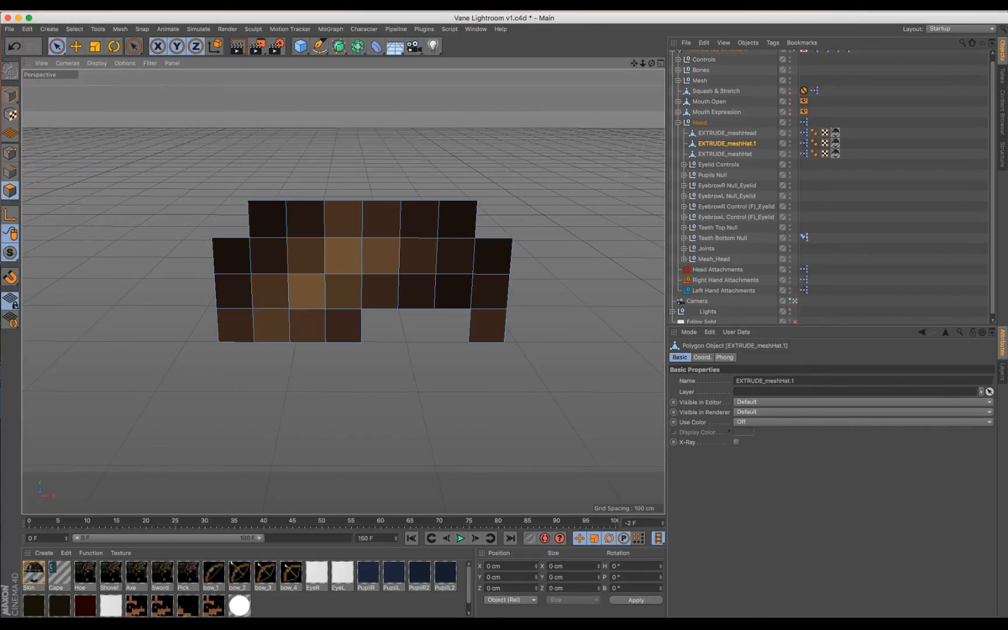
key("super+Tab")
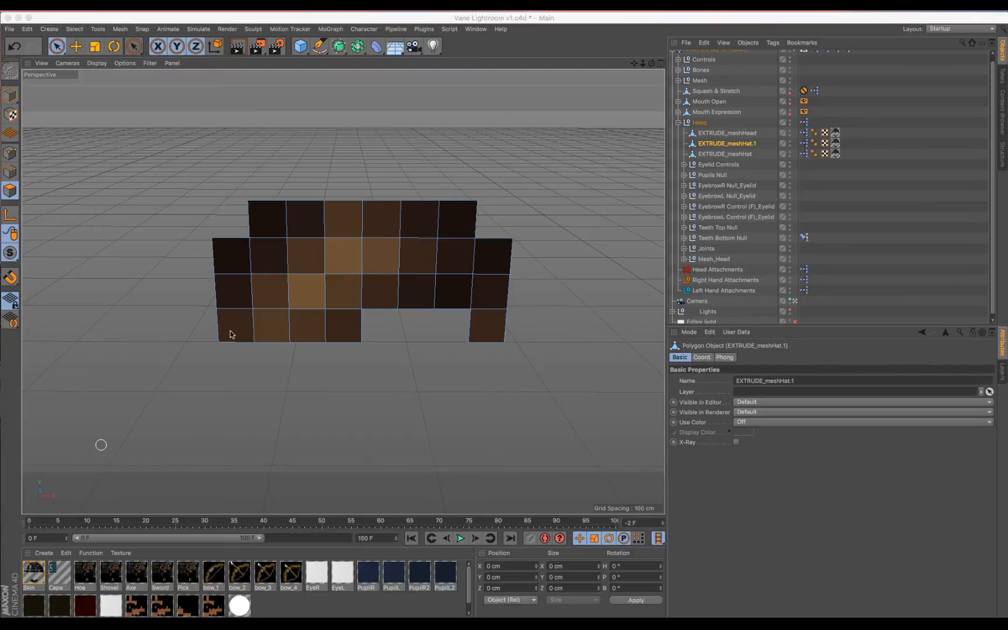
mouse_move(231, 334)
left_mouse_down()
mouse_move(292, 229)
mouse_move(283, 298)
mouse_move(382, 293)
mouse_move(476, 258)
mouse_move(486, 318)
left_mouse_up()
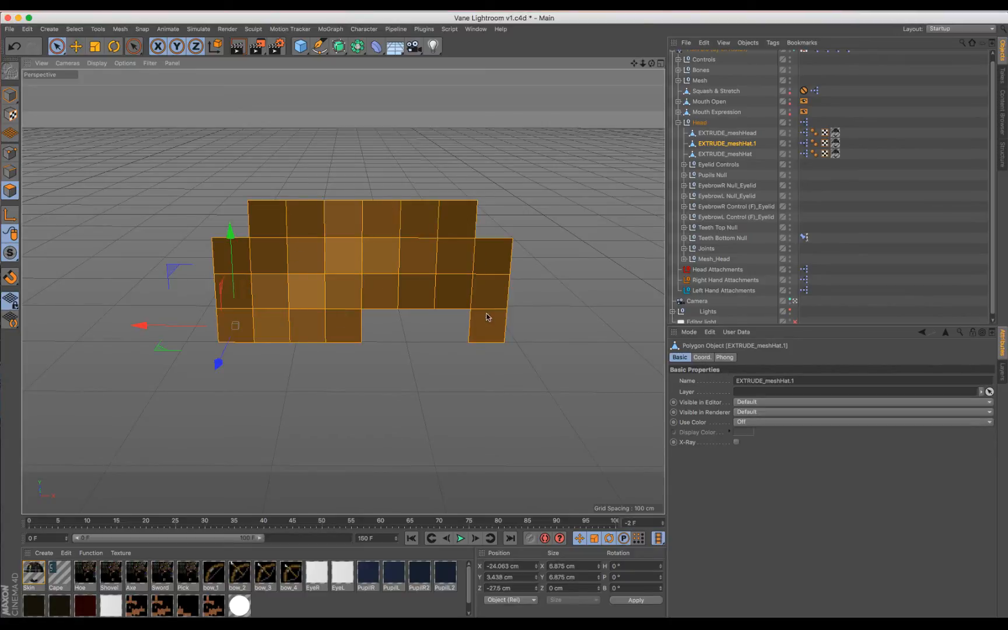
key("d")
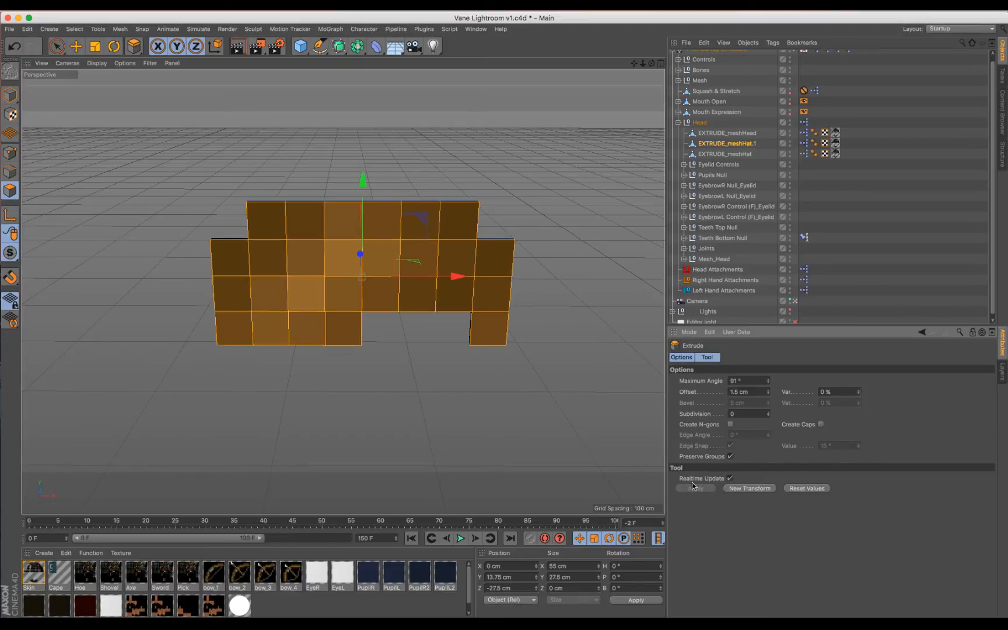
key("space")
left_click(589, 423)
Select a diagonal strand of fringe polygons from the lower-left corner to the upper-right end and extrude it by 1.5 cm
left_click_drag(225, 336, 280, 334)
left_click(302, 299, "shift")
left_click_drag(352, 264, 389, 256, "shift")
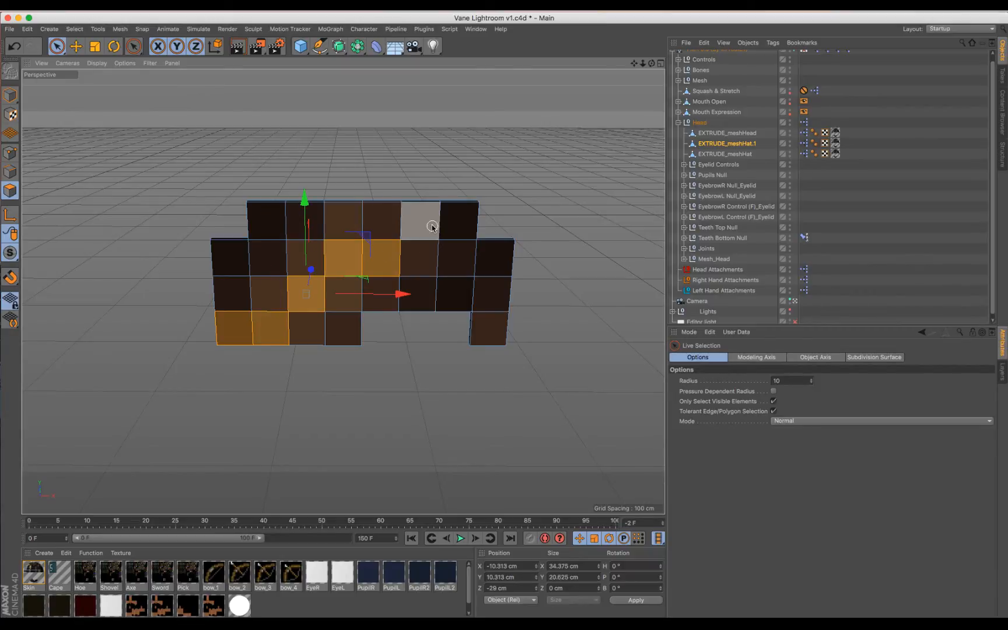
left_click_drag(420, 222, 460, 221, "shift")
key("d")
left_click(690, 490)
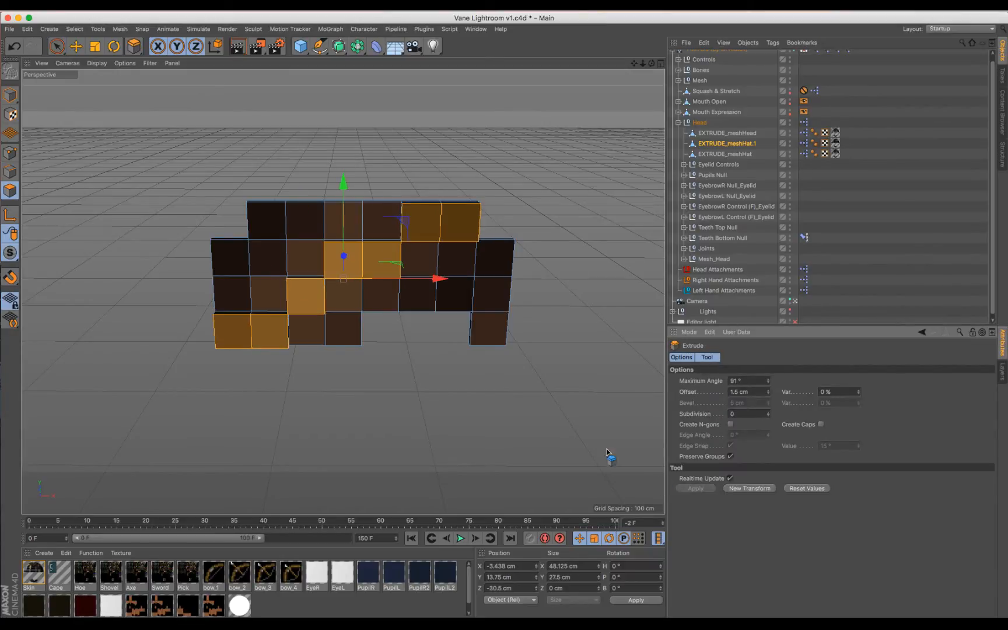
key("space")
left_click(607, 456)
Select the fringe polygons bordering and overlapping the raised diagonal strand, extrude them by 1.5 cm and clear the selection
mouse_move(310, 336)
left_mouse_down()
mouse_move(338, 308)
mouse_move(427, 259)
mouse_move(462, 218)
left_mouse_up()
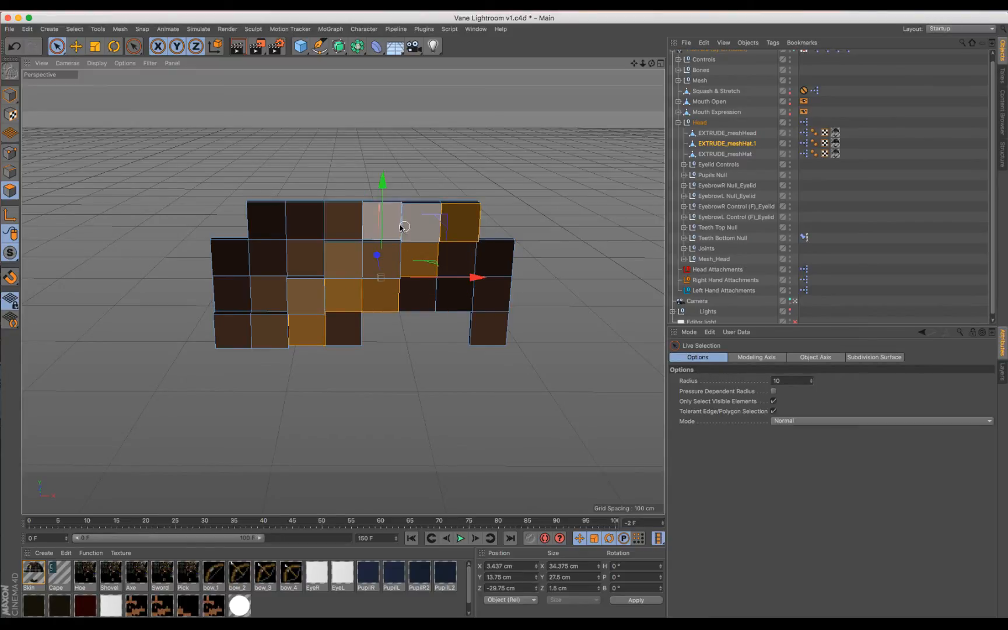
left_click(373, 226)
left_click(313, 253, "shift")
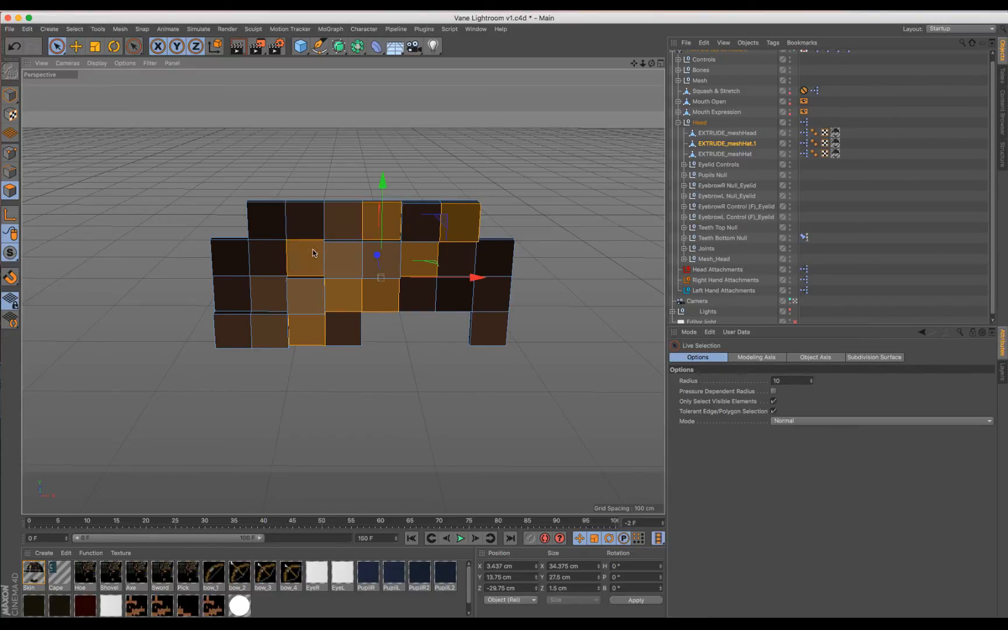
left_click(272, 287, "shift")
left_click(243, 297, "shift")
key("d")
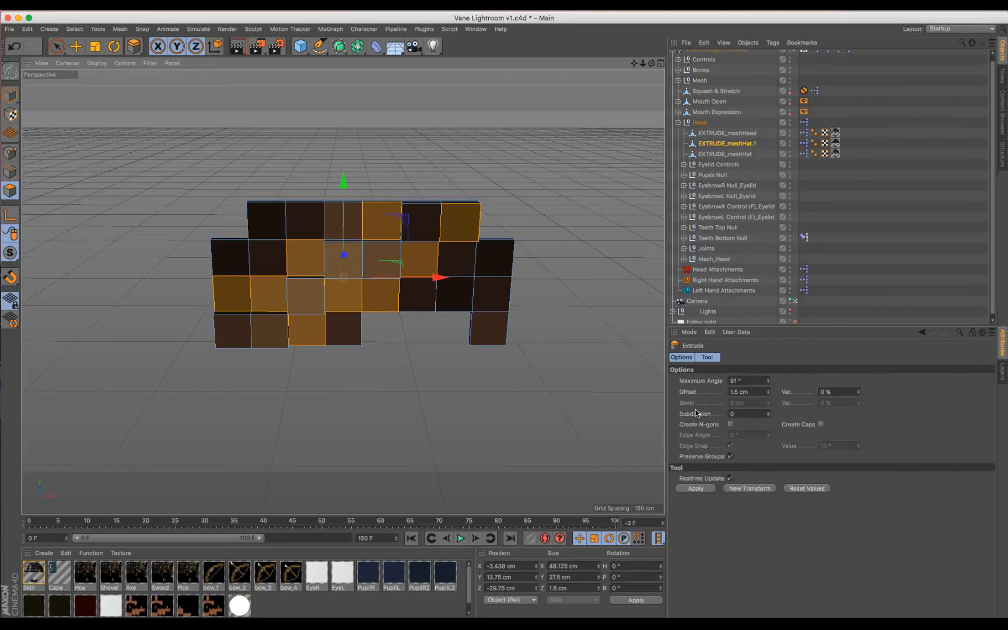
left_click(693, 489)
key("space")
left_click(485, 408)
Select six fringe polygons stepping diagonally from the two lower-left squares to the top row's fifth square, extrude them by 1.5 cm and deselect
left_click_drag(239, 337, 261, 339)
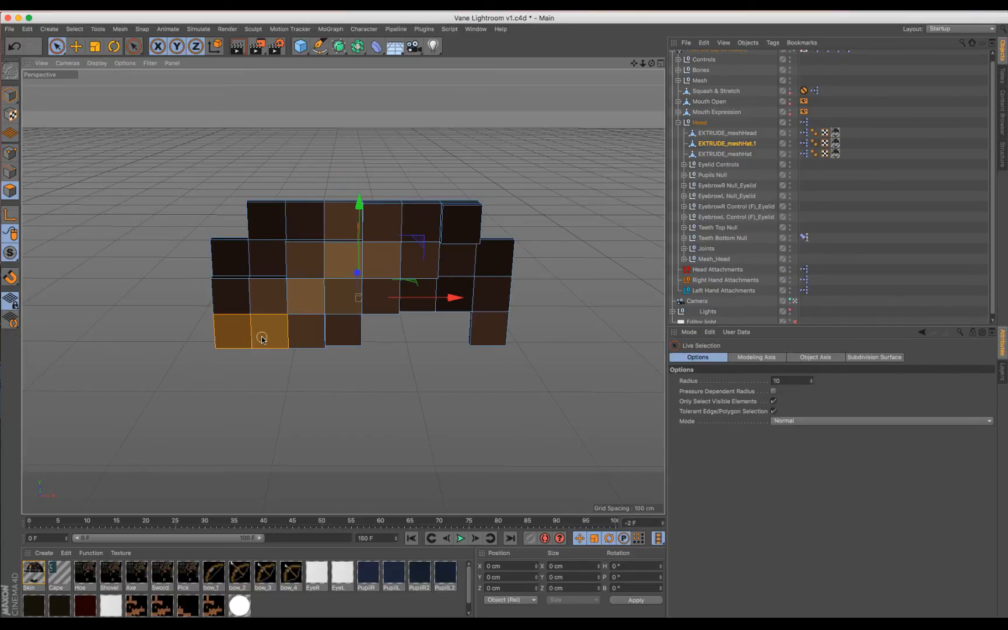
left_click(303, 296, "shift")
left_click(343, 260, "shift")
left_click(381, 260, "shift")
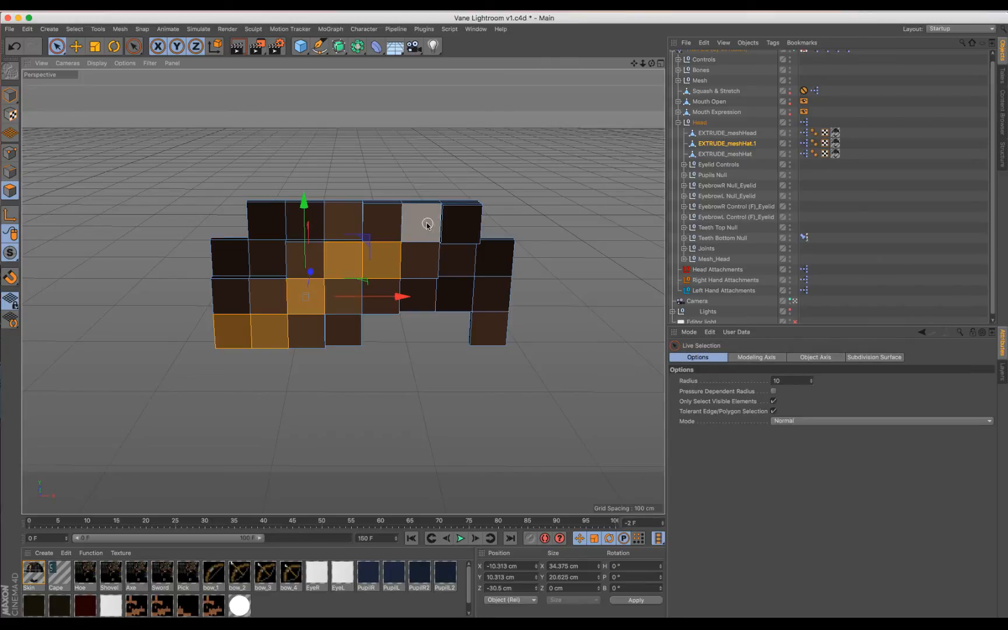
left_click(421, 221, "shift")
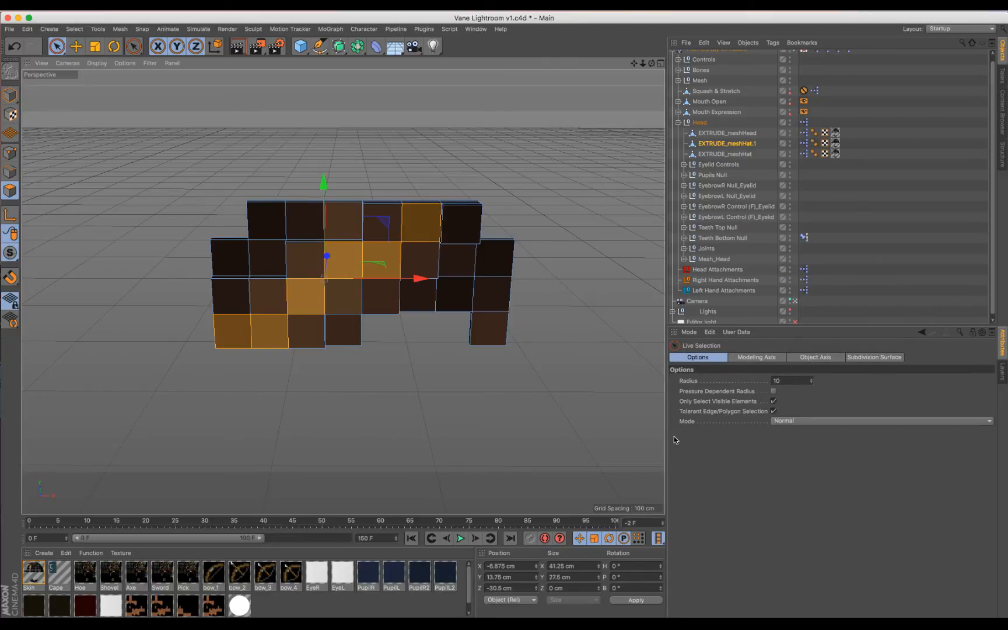
key("d")
left_click(700, 488)
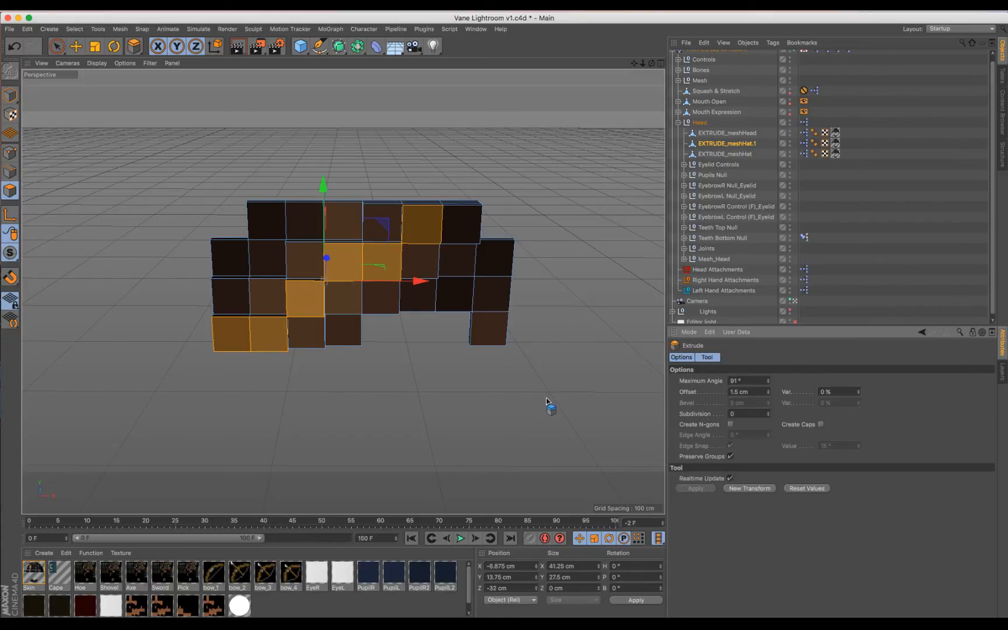
left_click(546, 398)
In model mode, set the X position of the EXTRUDE_meshHat.1 fringe to 0 cm to put it back on the head
mouse_move(652, 64)
left_mouse_down()
mouse_move(565, 35)
mouse_move(632, 94)
mouse_move(649, 67)
left_mouse_up()
scroll(582, 125, "down", 3)
scroll(581, 124, "down", 2)
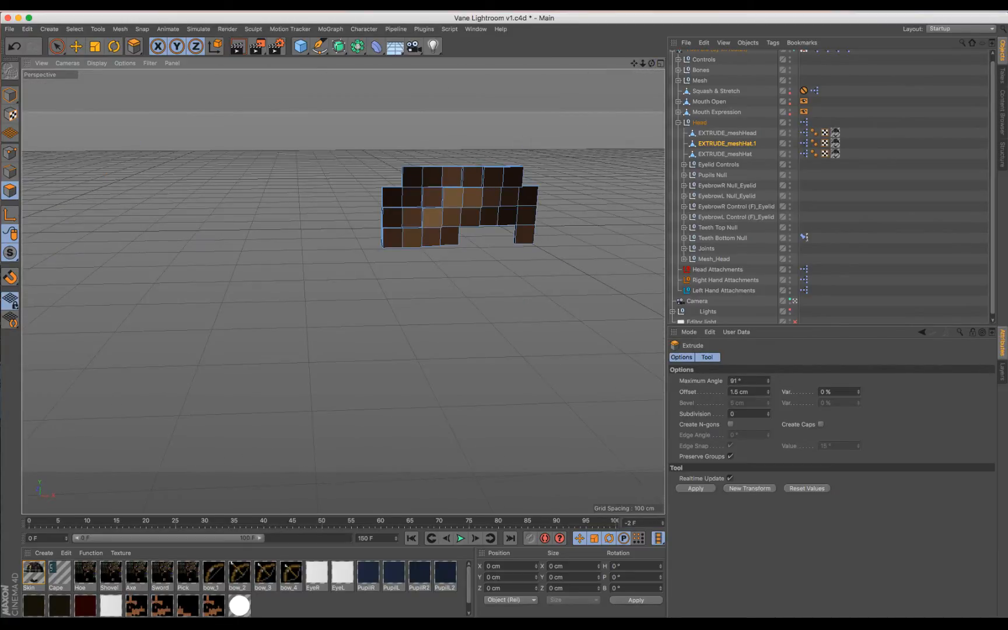
left_click(10, 93)
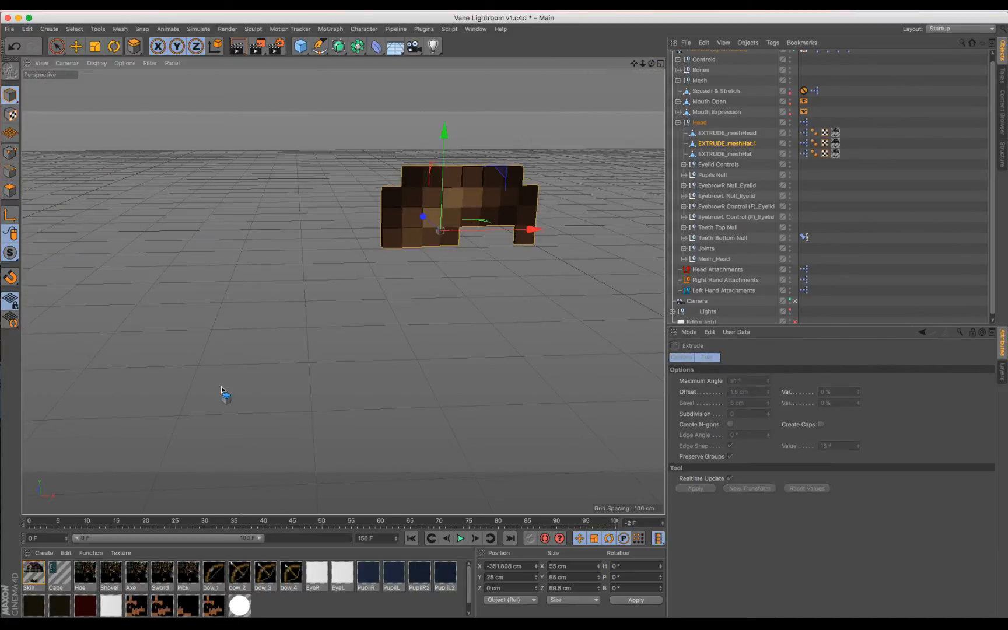
double_click(508, 566)
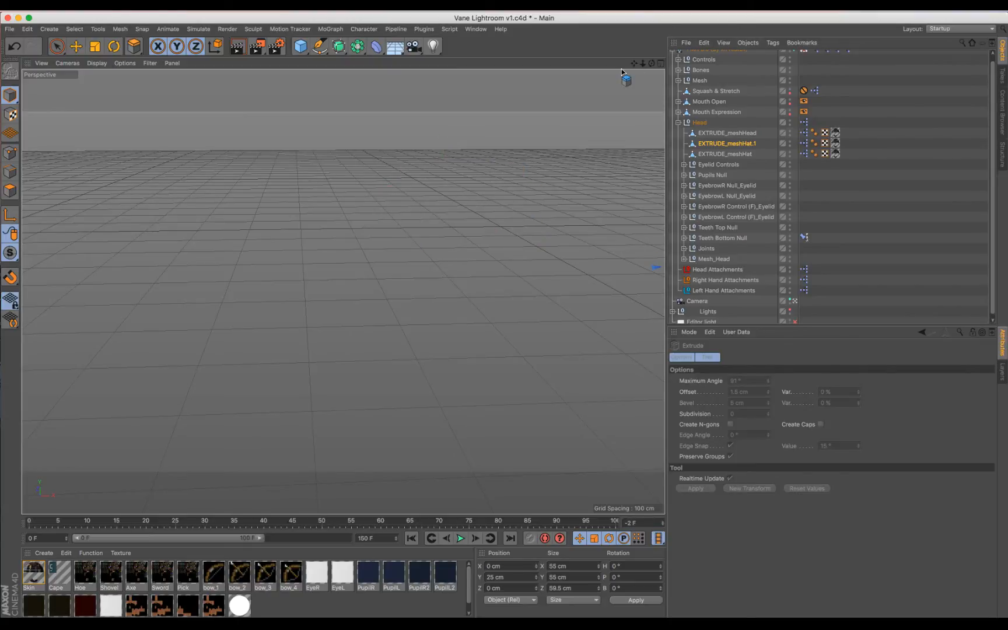
left_click_drag(632, 63, 344, 65)
scroll(543, 175, "up", 2)
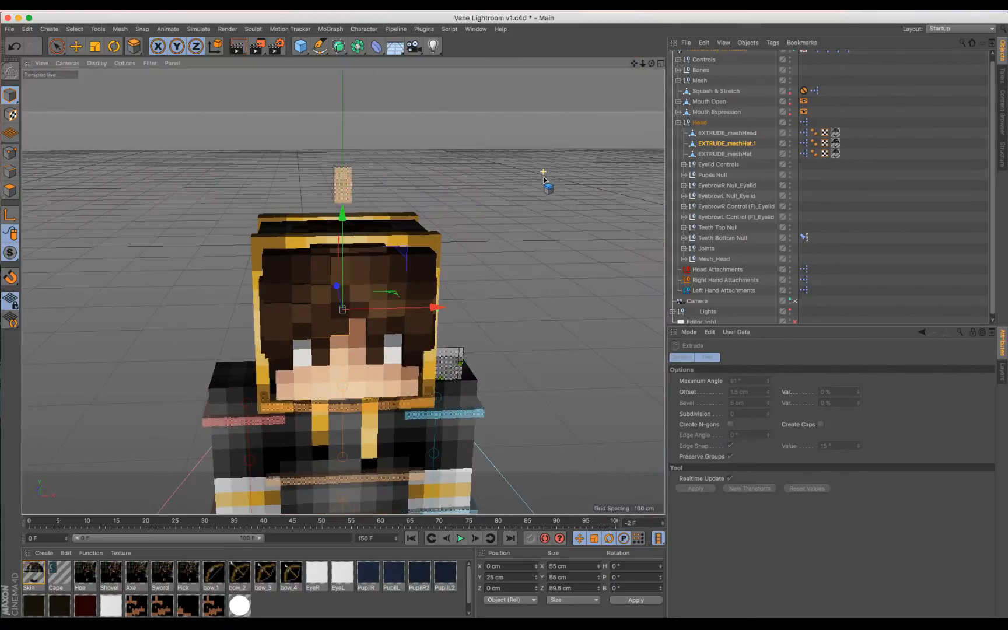
scroll(543, 173, "up", 2)
Select all polygons of the EXTRUDE_meshHat hood, leaving it as the only selected object
left_click(725, 153)
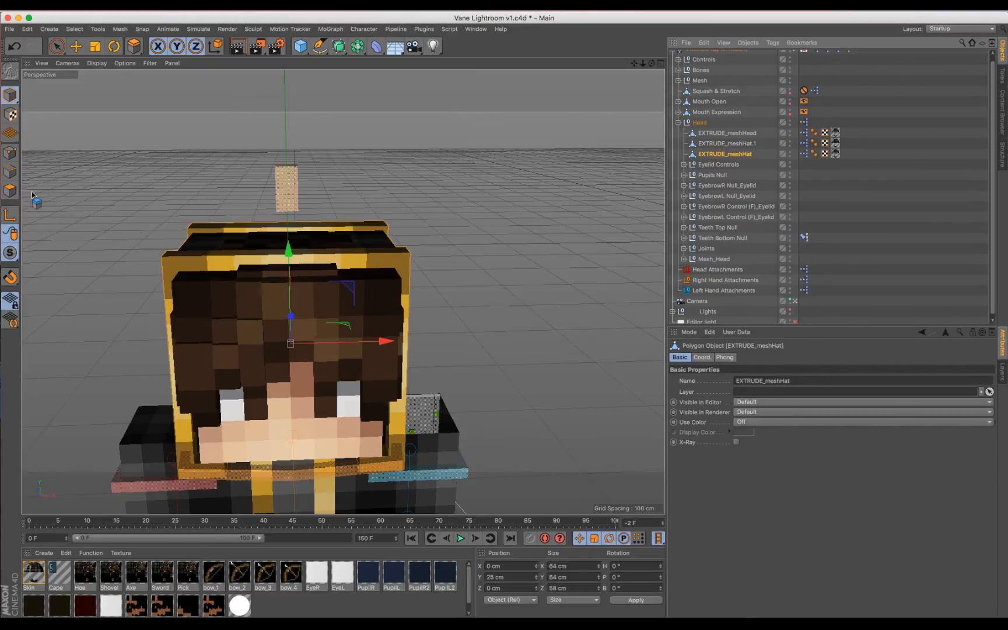
left_click(10, 190)
left_click(53, 52)
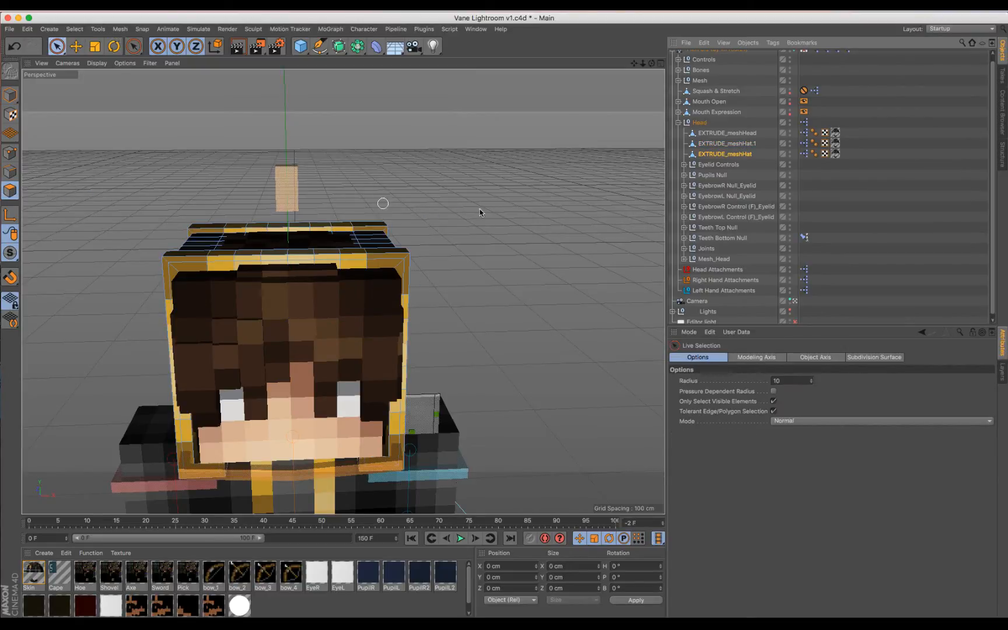
left_click(734, 157)
key("ctrl+a")
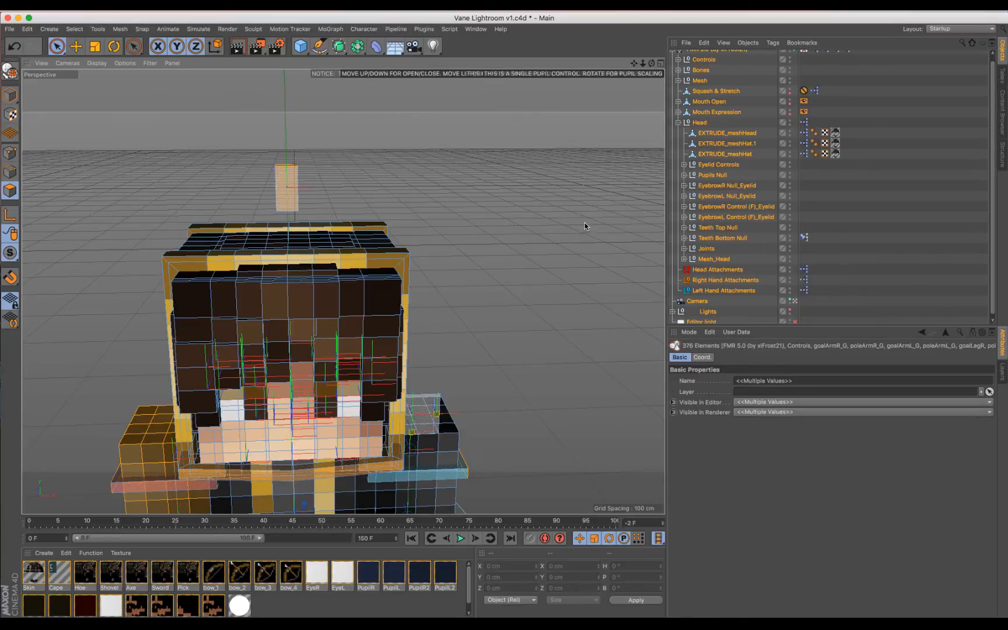
left_click(739, 155)
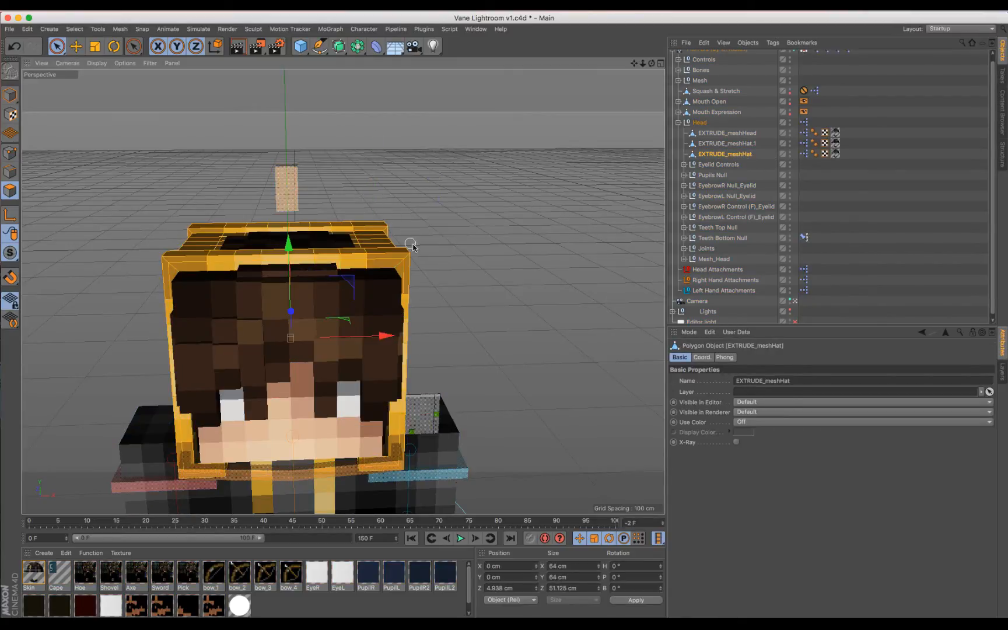
Activate the Brush tool in Smear mode with 50 % strength and a 50 cm radius
right_click(373, 260)
left_click(443, 233)
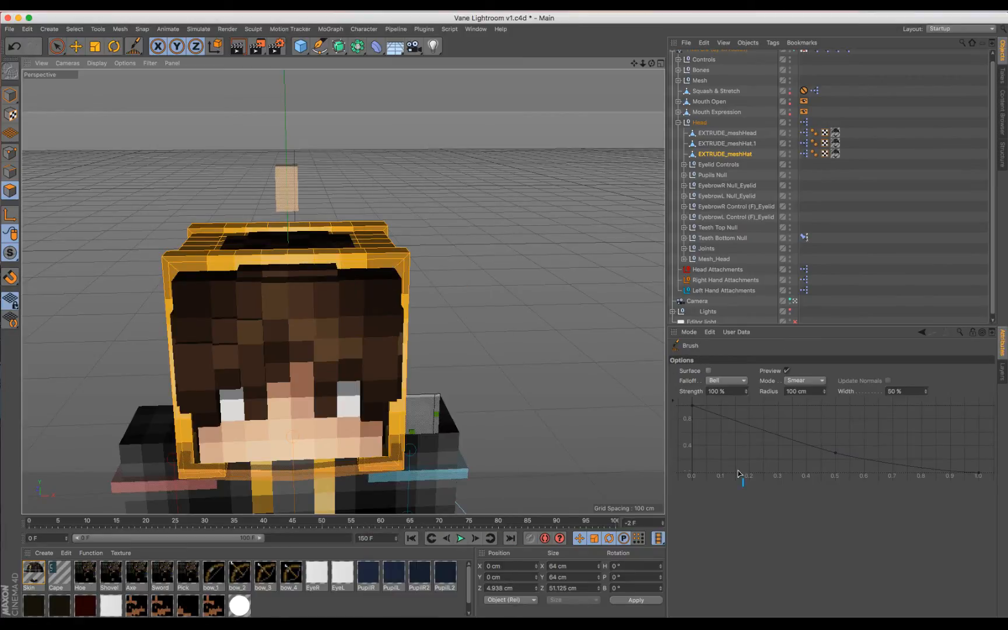
double_click(715, 390)
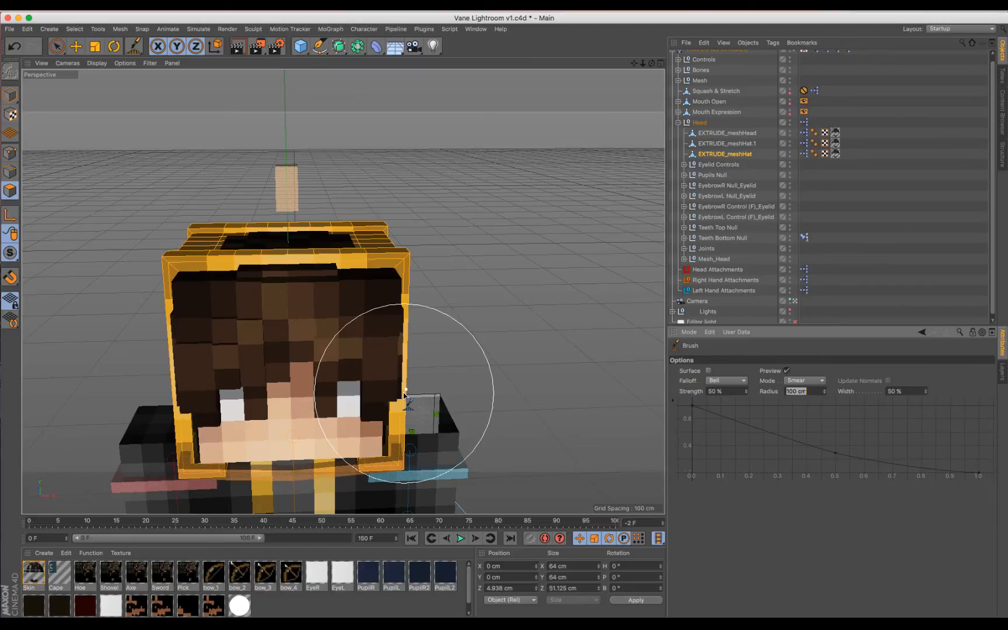
type("50")
key("Return")
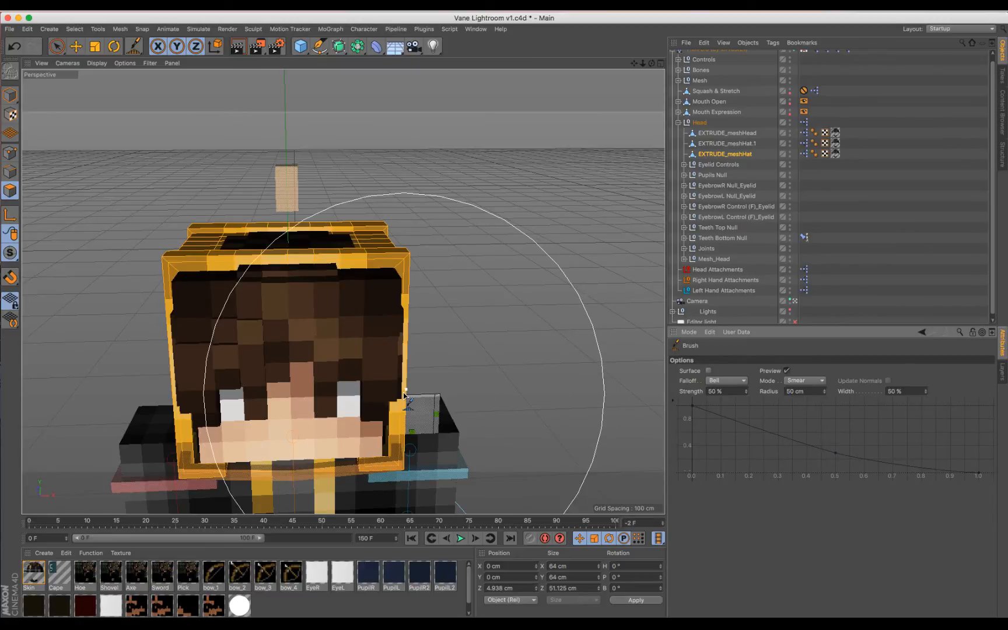
Smear the hood's front rim outward at its top and both sides, and bulge its rear top edge backward
left_click_drag(287, 256, 291, 240)
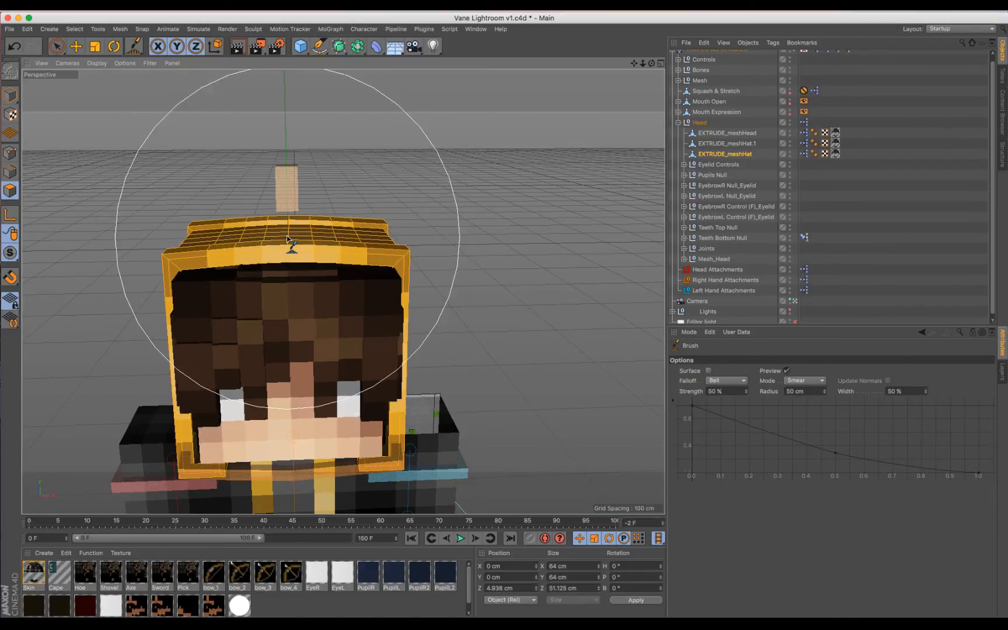
left_click_drag(411, 371, 432, 367)
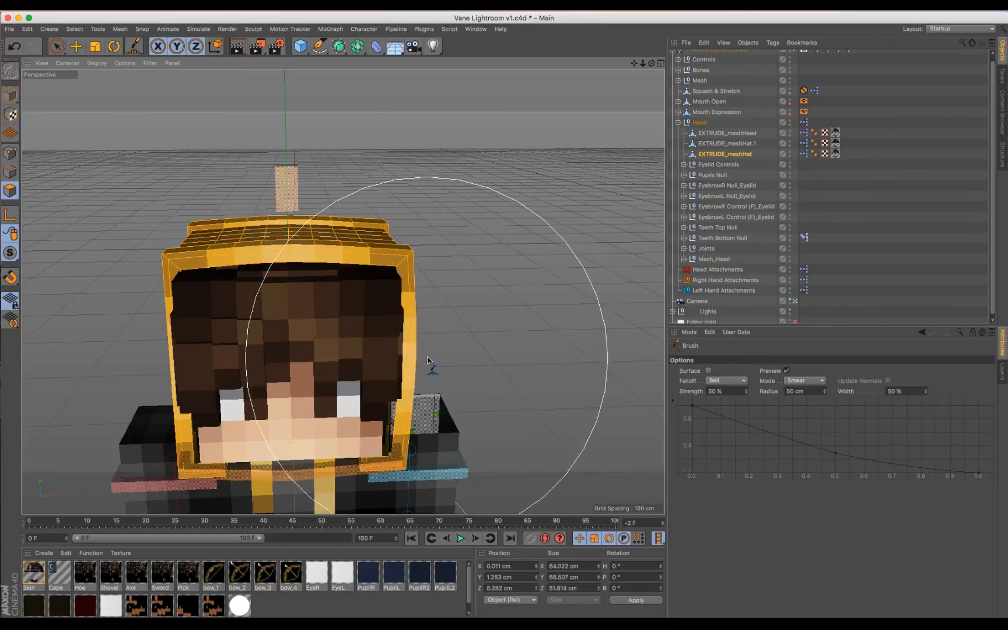
left_click_drag(162, 372, 142, 379)
mouse_move(651, 65)
left_mouse_down()
mouse_move(645, 149)
mouse_move(655, 152)
left_mouse_up()
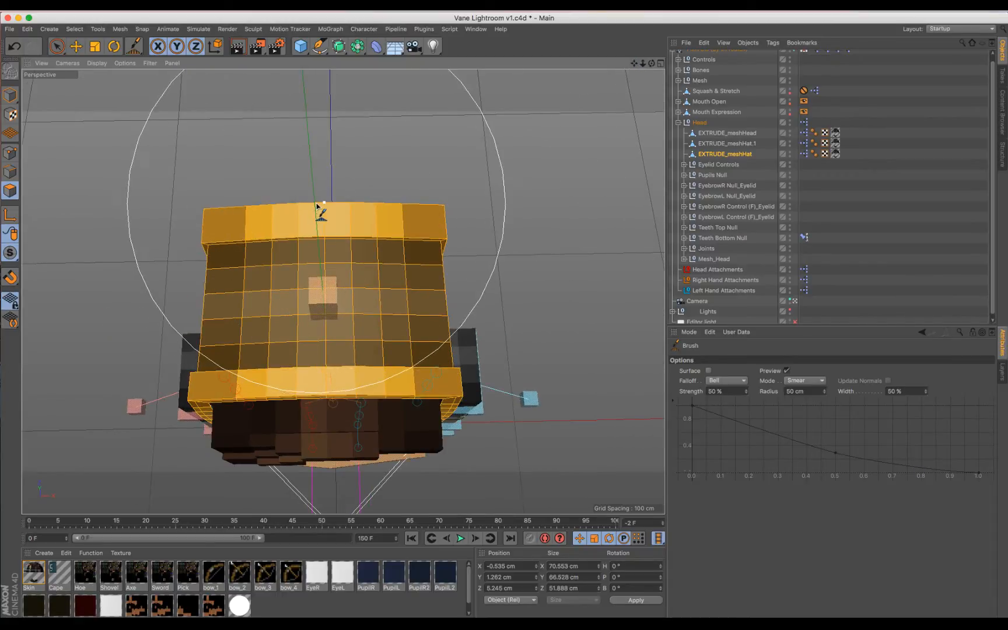
left_click_drag(315, 206, 321, 196)
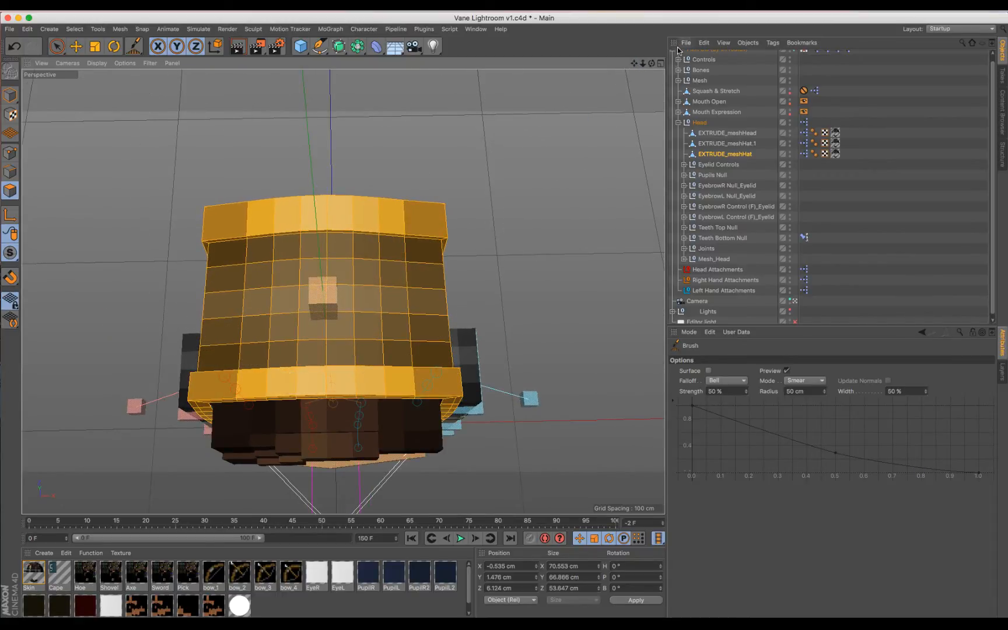
Return to model mode with Live Selection active and deselect the reshaped hood
left_click_drag(652, 64, 585, 191)
scroll(585, 193, "down", 4)
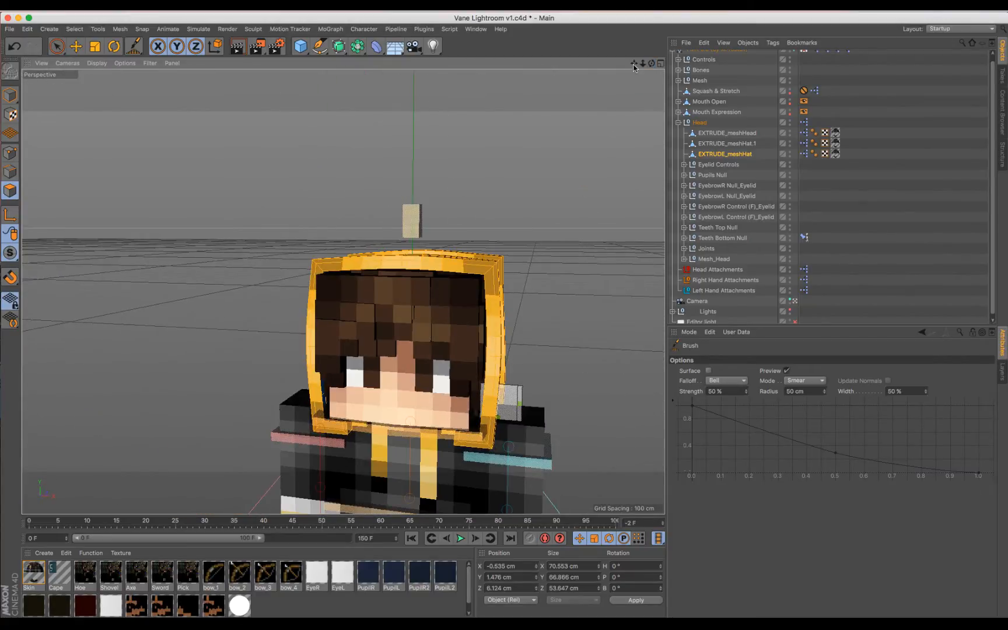
left_click_drag(635, 64, 634, 39)
left_click(11, 110)
left_click(13, 96)
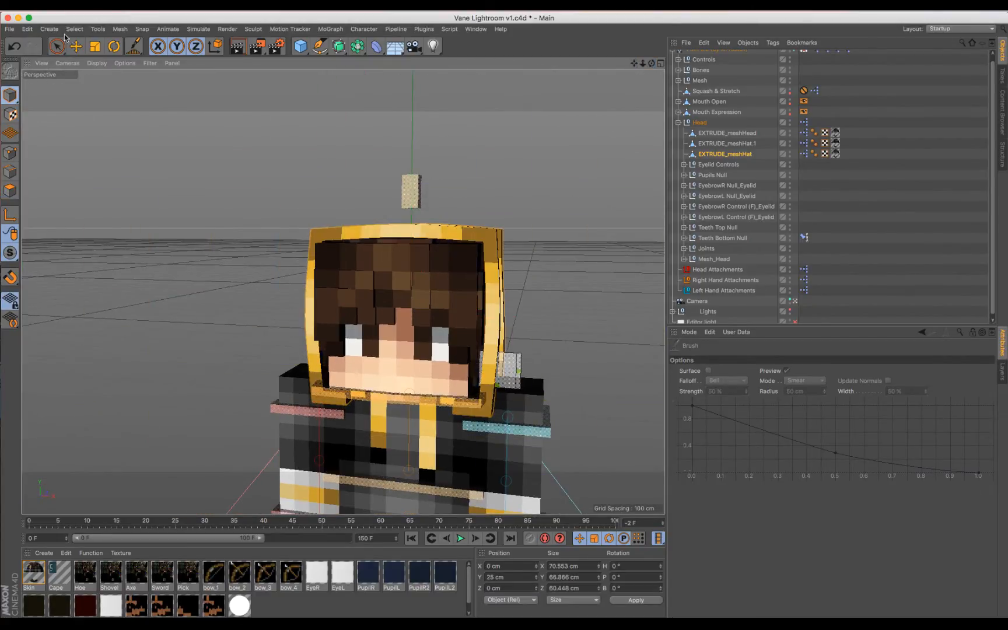
left_click(57, 49)
left_click(162, 209)
scroll(527, 164, "down", 3)
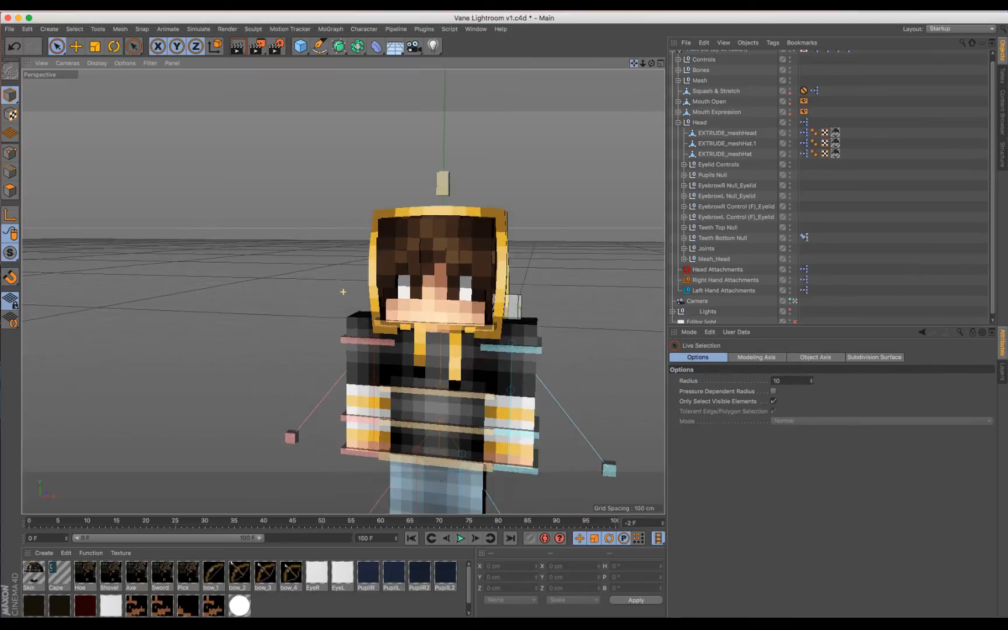
Collapse the Head group, expand the Mesh group and make meshBody ready for polygon editing
left_click_drag(634, 64, 619, 85)
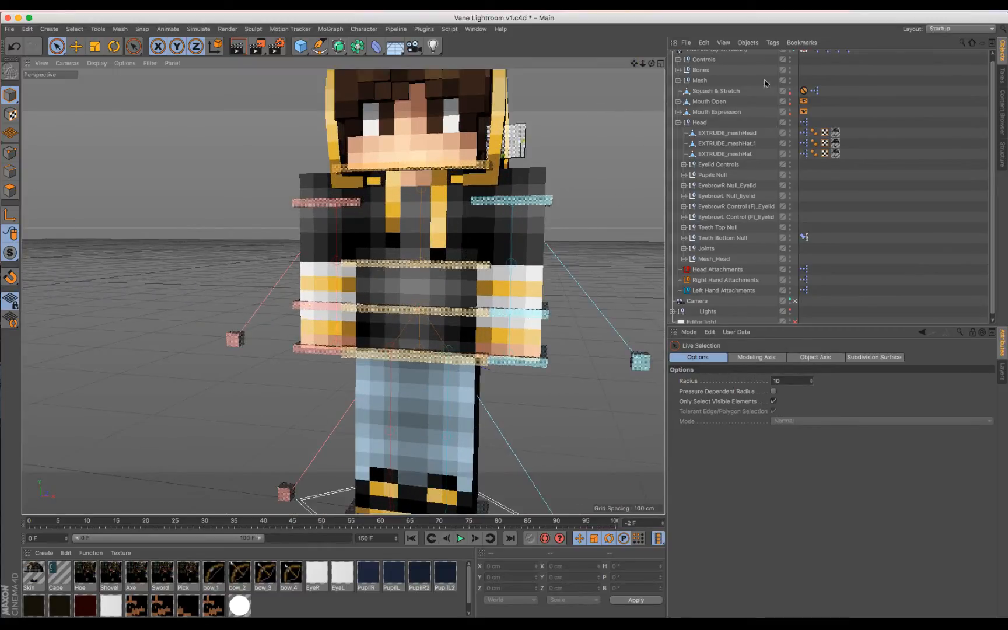
scroll(677, 108, "up", 1)
left_click(679, 128)
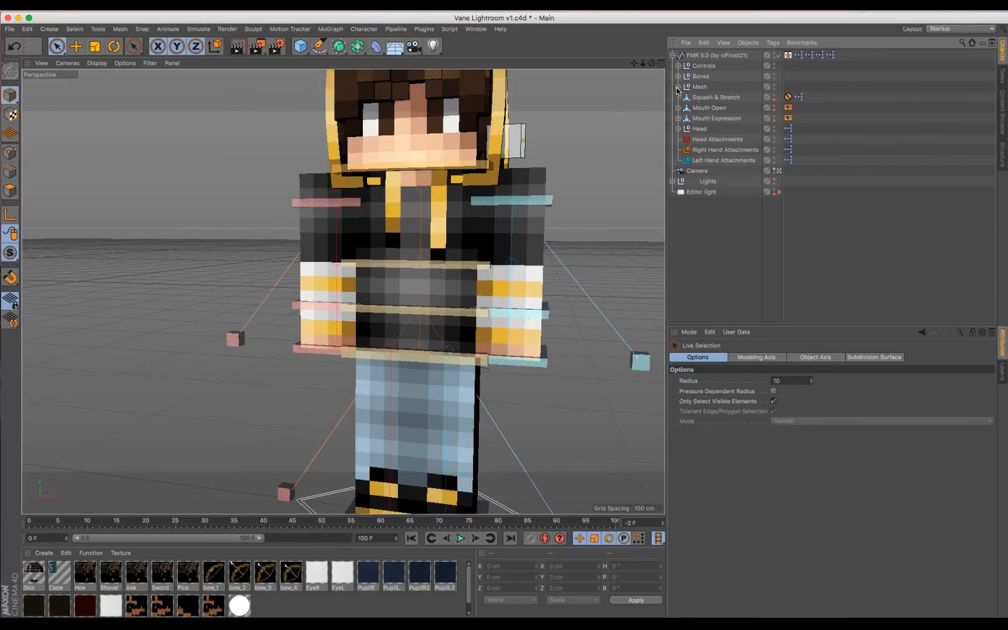
left_click(678, 87)
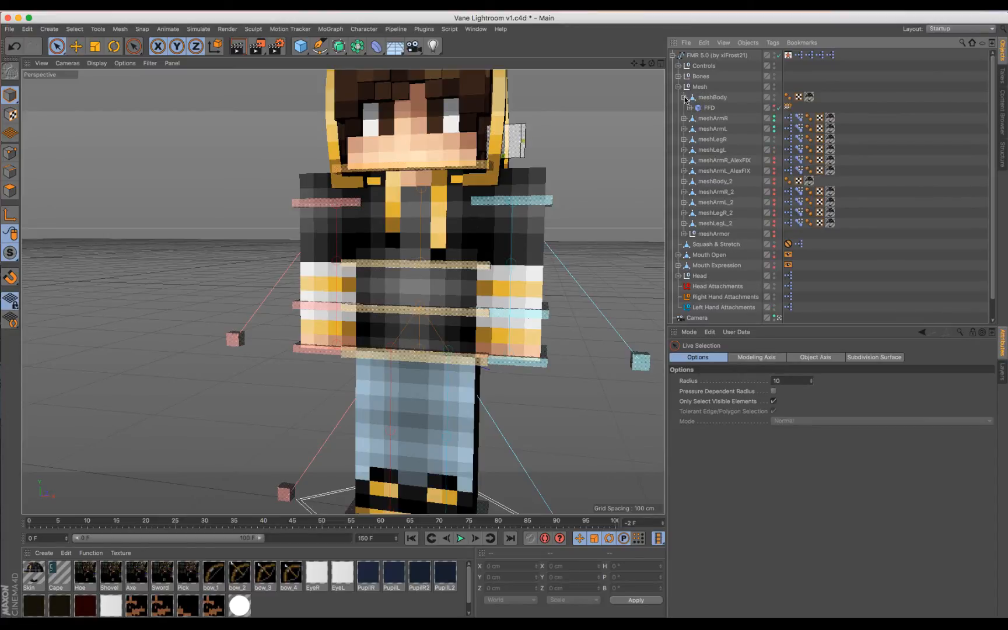
left_click(694, 97)
scroll(74, 192, "up", 3)
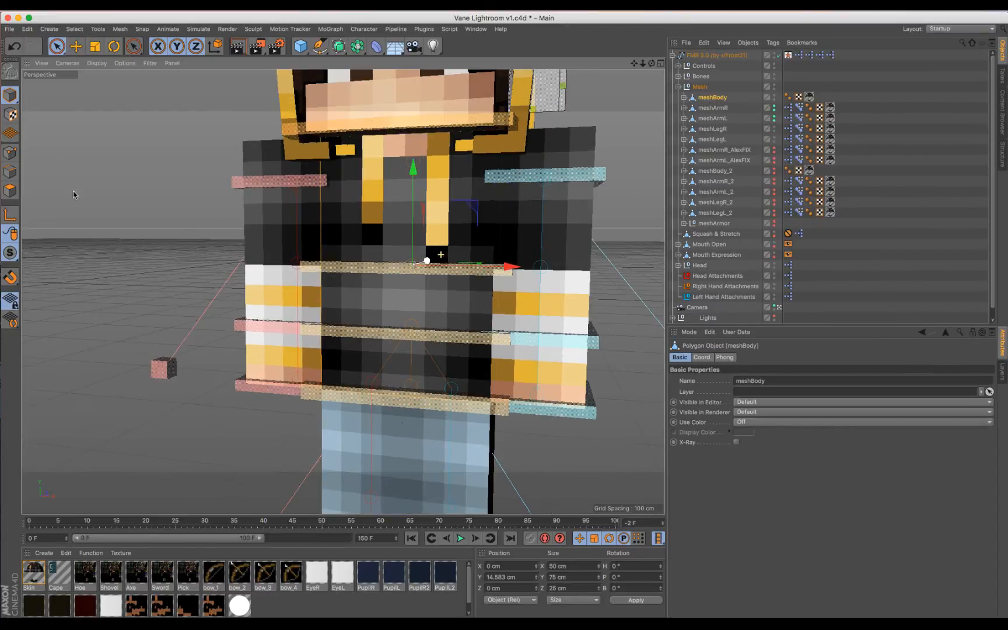
left_click(10, 191)
scroll(335, 140, "up", 3)
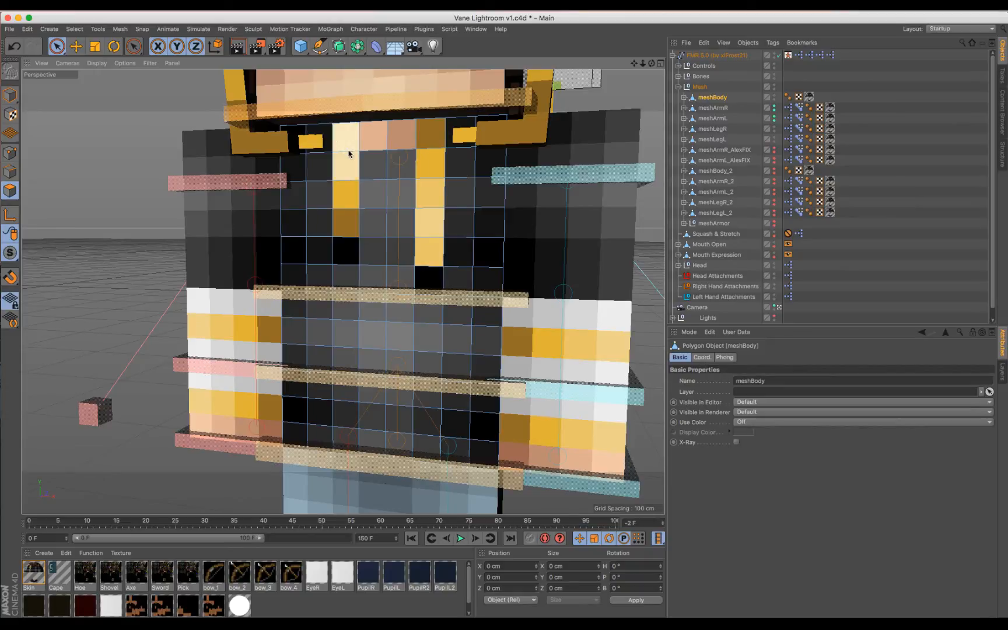
Select both hoodie drawstrings with their dark tips and the two polygons below the neck, extrude them by 1.5 cm and clear the selection
left_click_drag(349, 153, 346, 252)
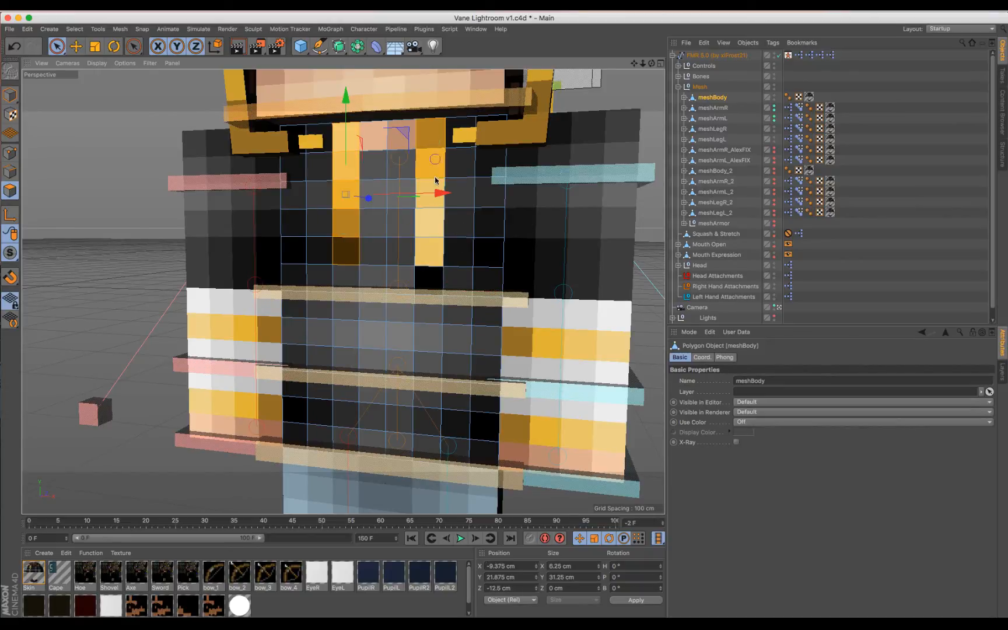
left_click_drag(435, 181, 431, 279, "shift")
left_click_drag(397, 163, 379, 165, "shift")
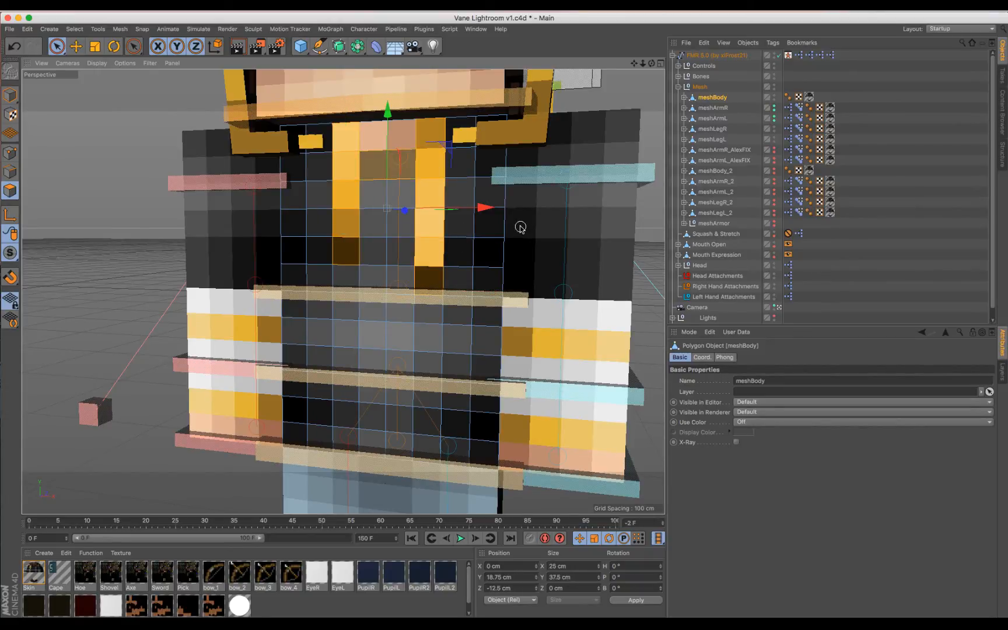
key("d")
left_click(703, 488)
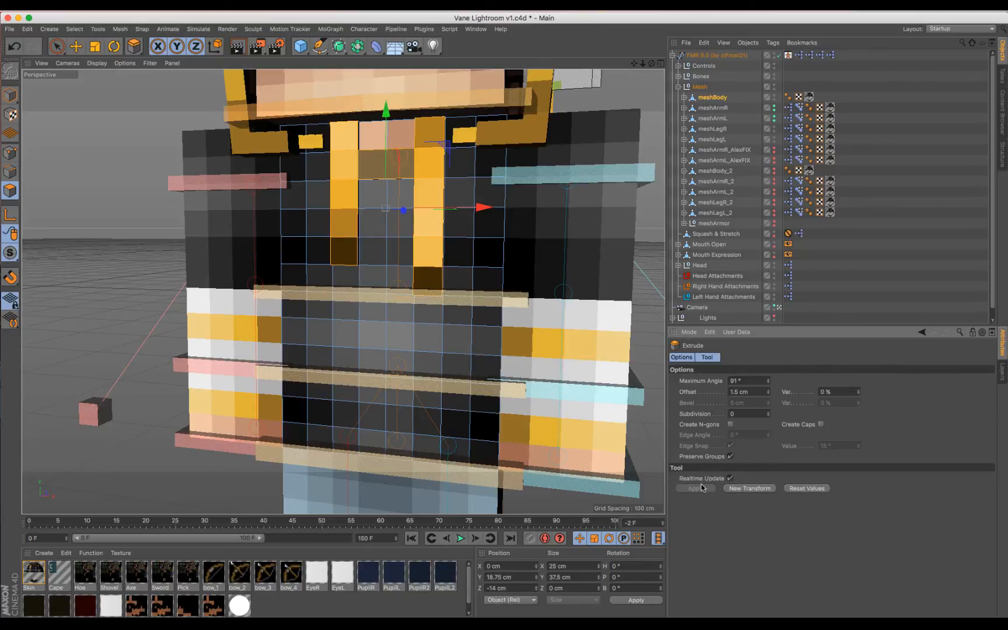
key("space")
key("ctrl+shift+a")
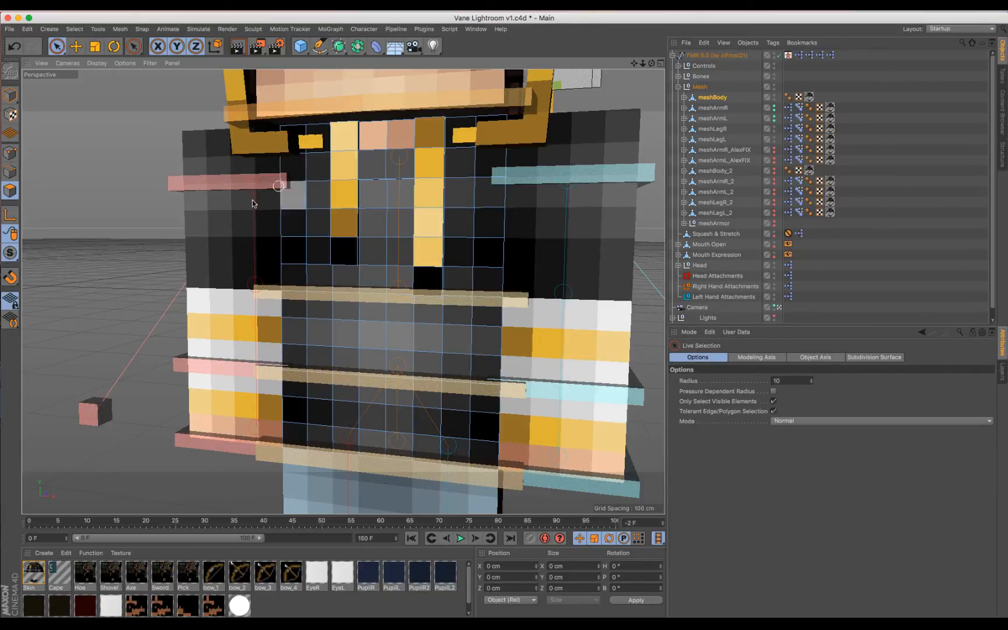
Loop-select the yellow sleeve stripes on meshArmR and meshArmL, extrude them by 1.5 cm and clear the polygon selection
left_click(713, 107)
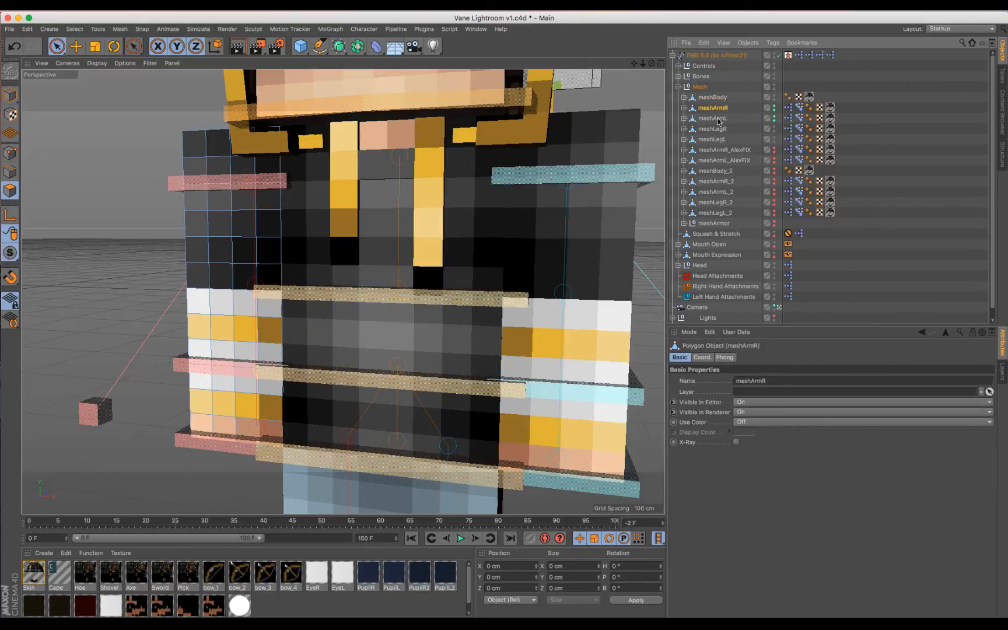
left_click(714, 119, "ctrl")
key("u")
key("l")
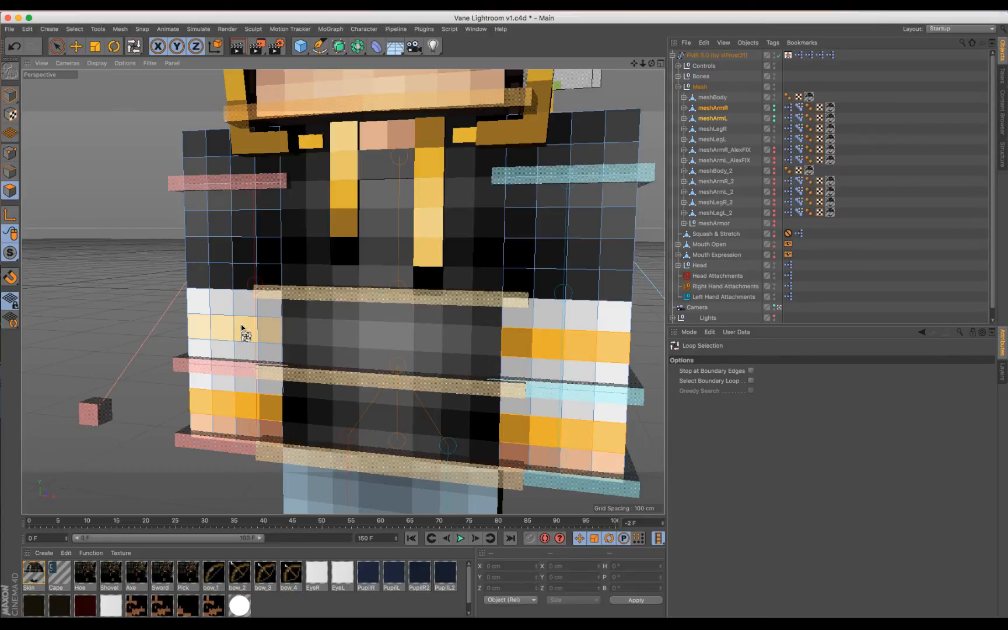
key("d")
left_click(703, 494)
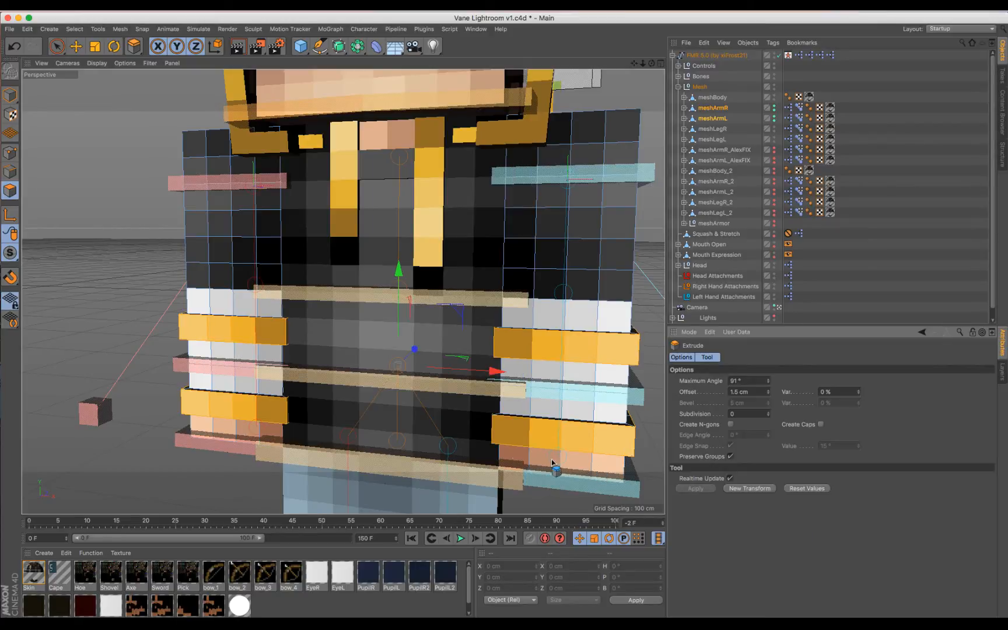
key("space")
left_click(100, 277)
scroll(328, 356, "down", 3)
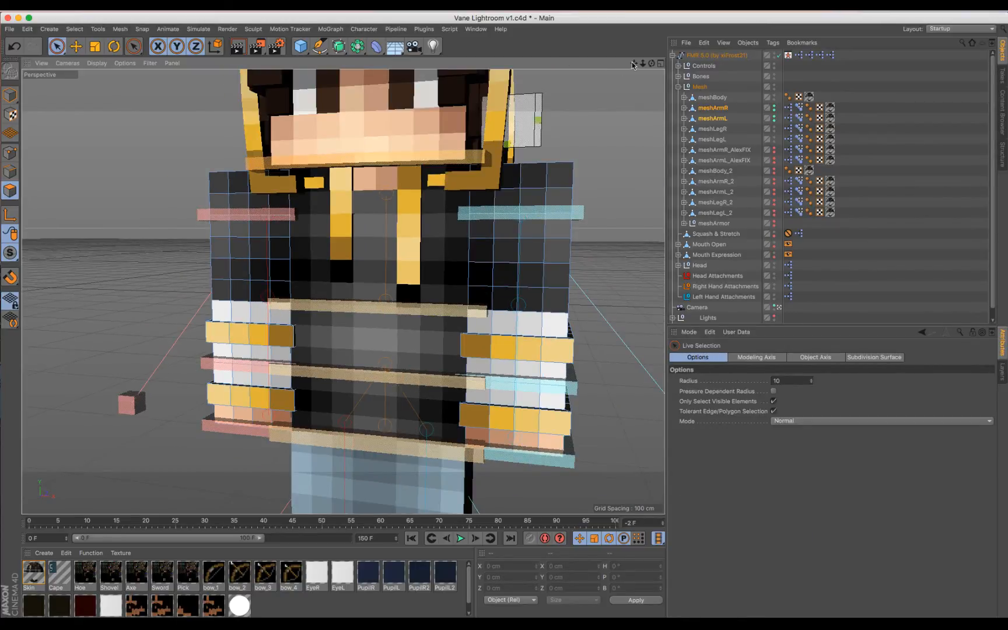
Loop-select the two black shoe rows just above the yellow soles on meshLegR and meshLegL
left_click_drag(634, 64, 504, 320)
left_click(704, 126)
scroll(420, 207, "up", 3)
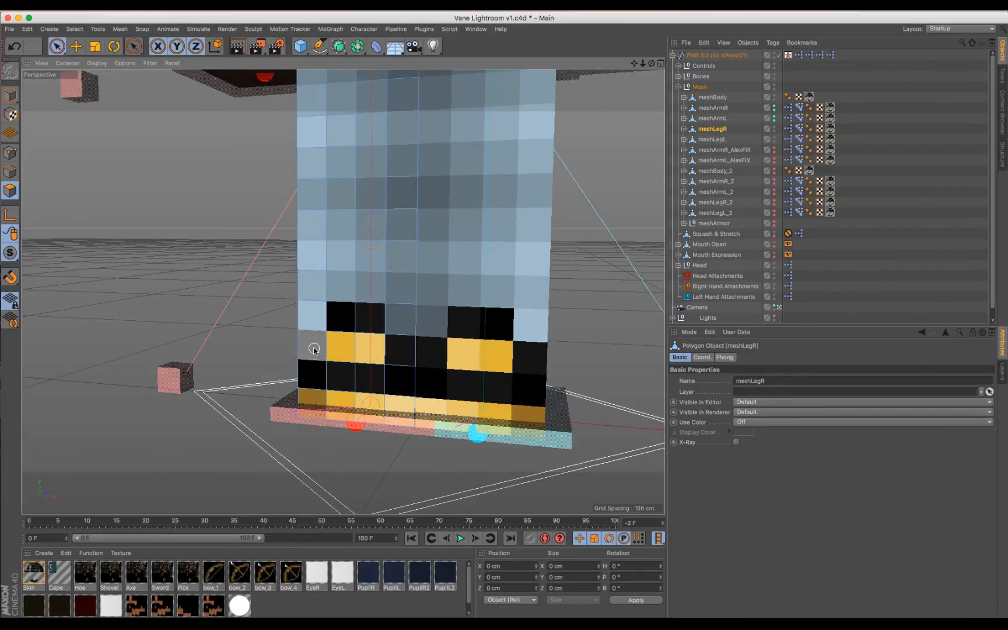
right_click(314, 349)
left_click(318, 366)
left_click(325, 367)
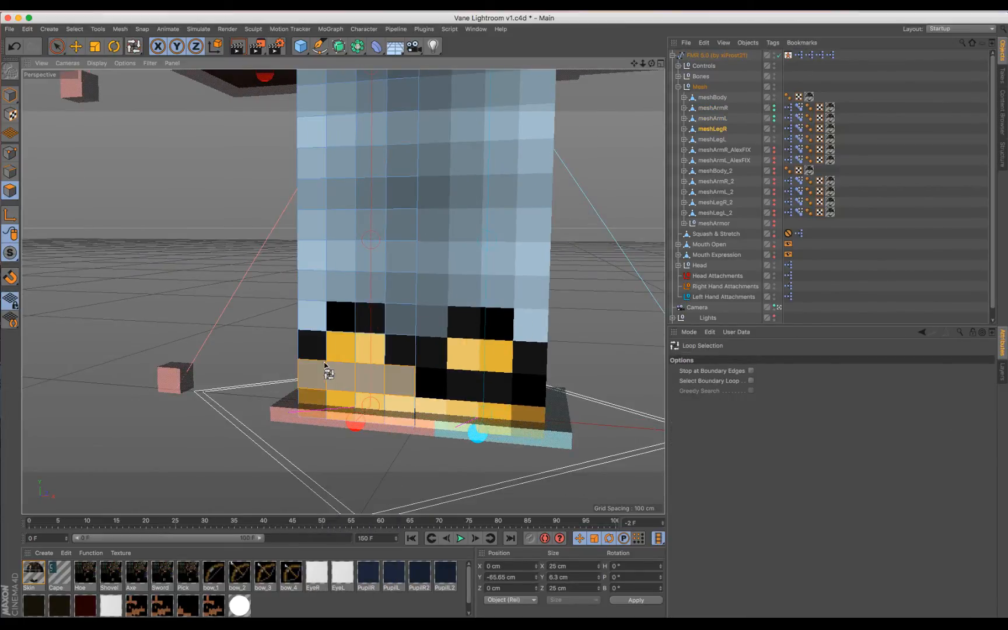
left_click(318, 352, "shift")
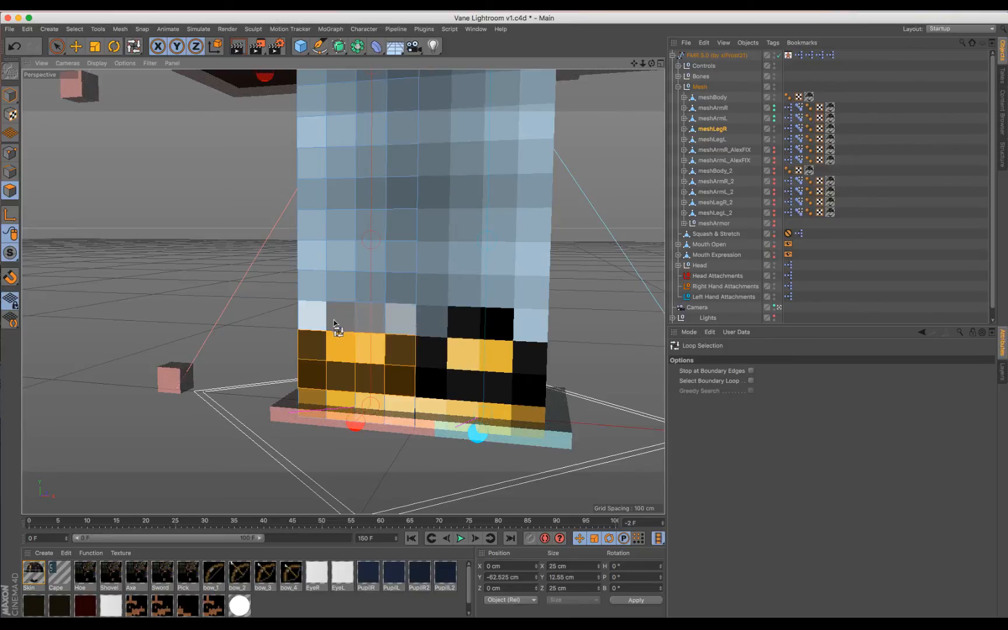
left_click(714, 140, "shift")
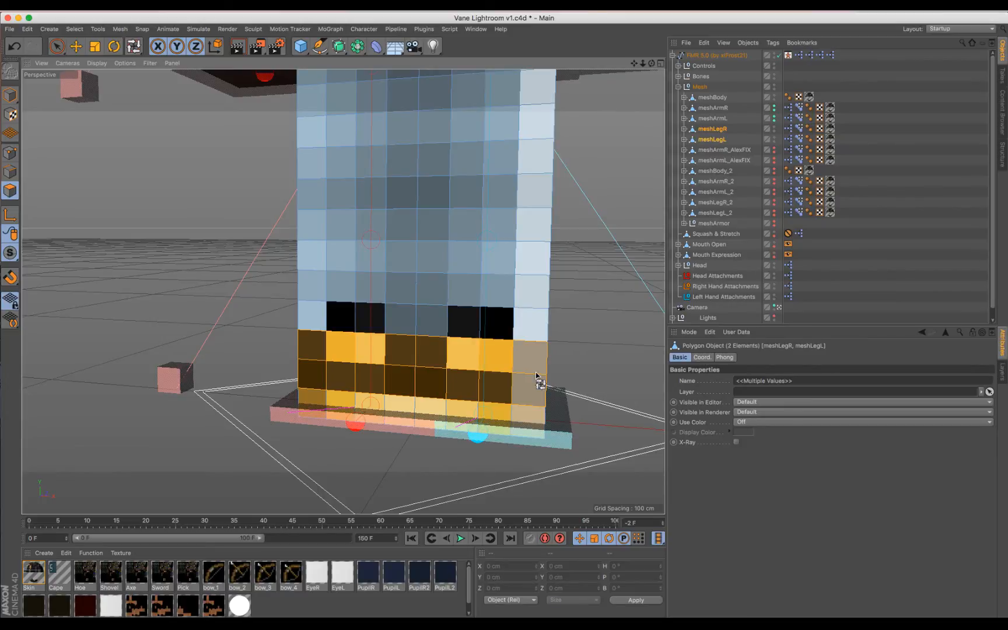
Exclude the yellow shoe patches from the selection and add the black polygons directly above them on both legs
key("9")
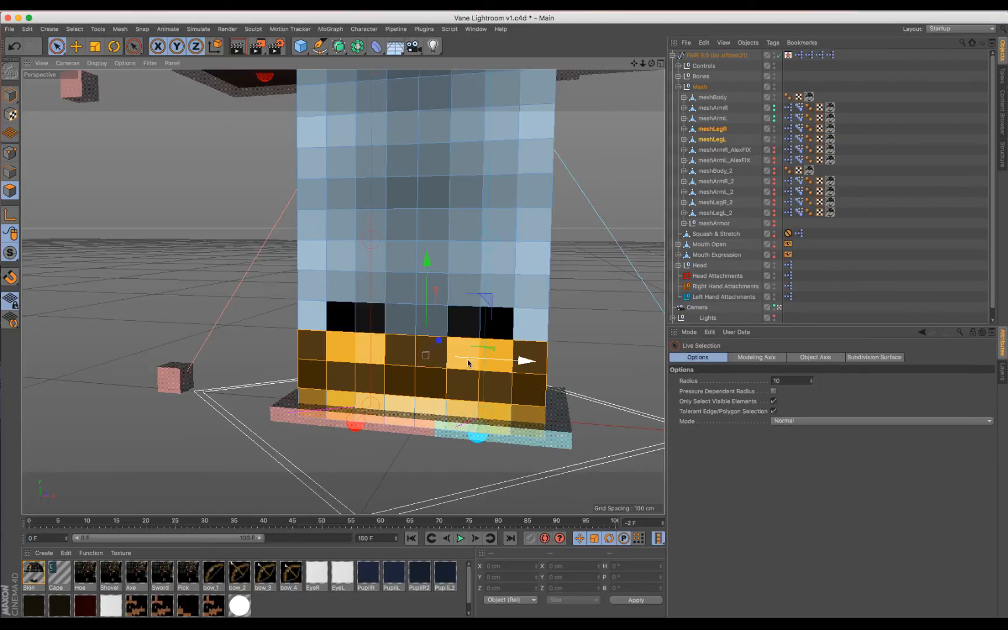
left_click(339, 351, "shift")
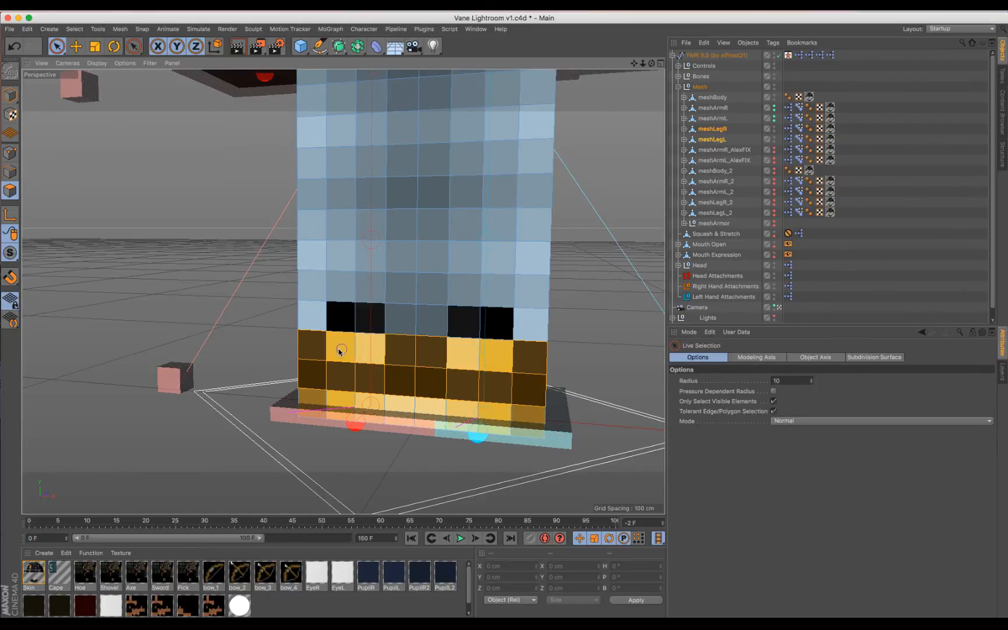
left_click(361, 319, "shift")
left_click(463, 321, "shift")
left_click(495, 322, "shift")
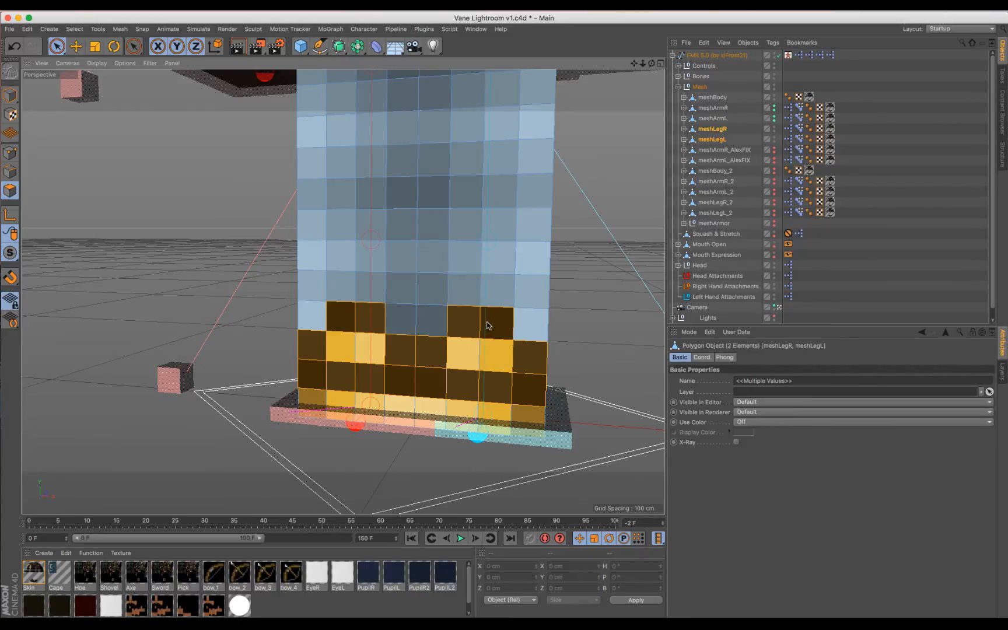
Extrude the selected black shoe polygons by 1.5 cm and clear the selection
left_click_drag(652, 62, 431, 122)
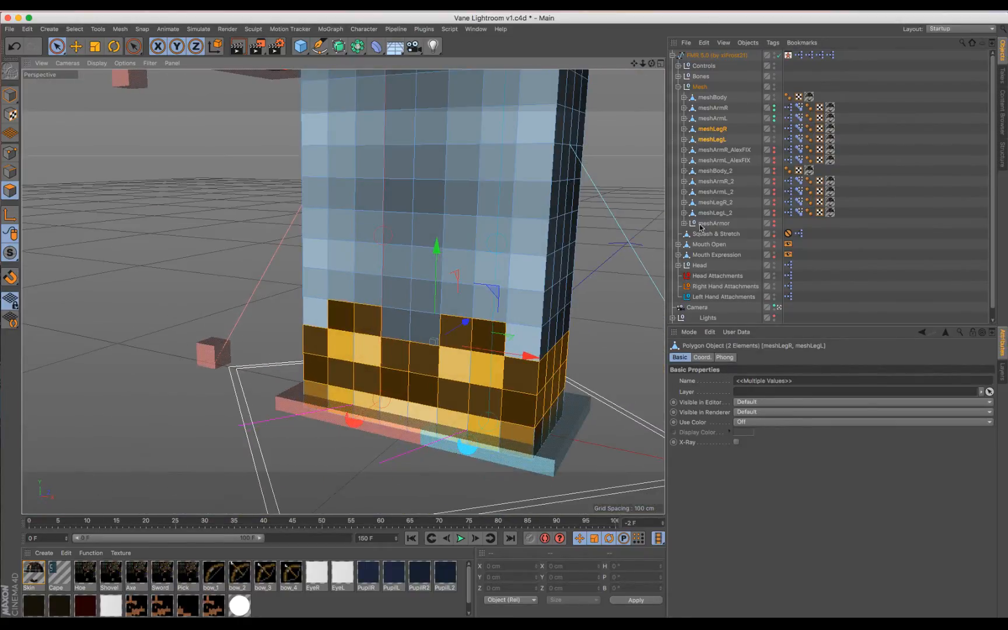
key("d")
left_click(704, 488)
key("space")
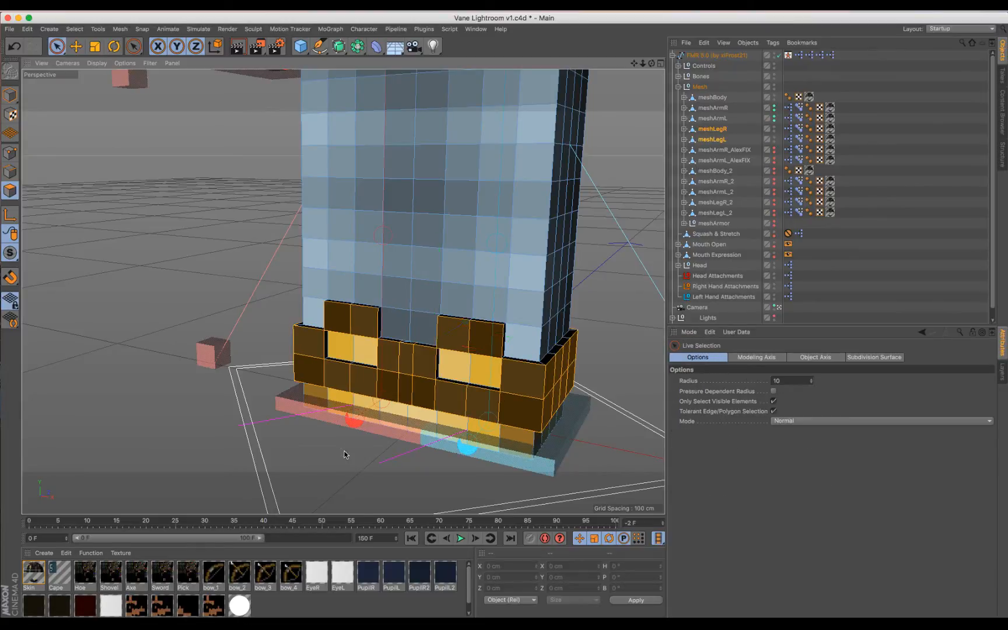
left_click(348, 457)
Select the yellow front patches, the yellow sole loops and the underside polygons of both shoes
left_click(359, 351)
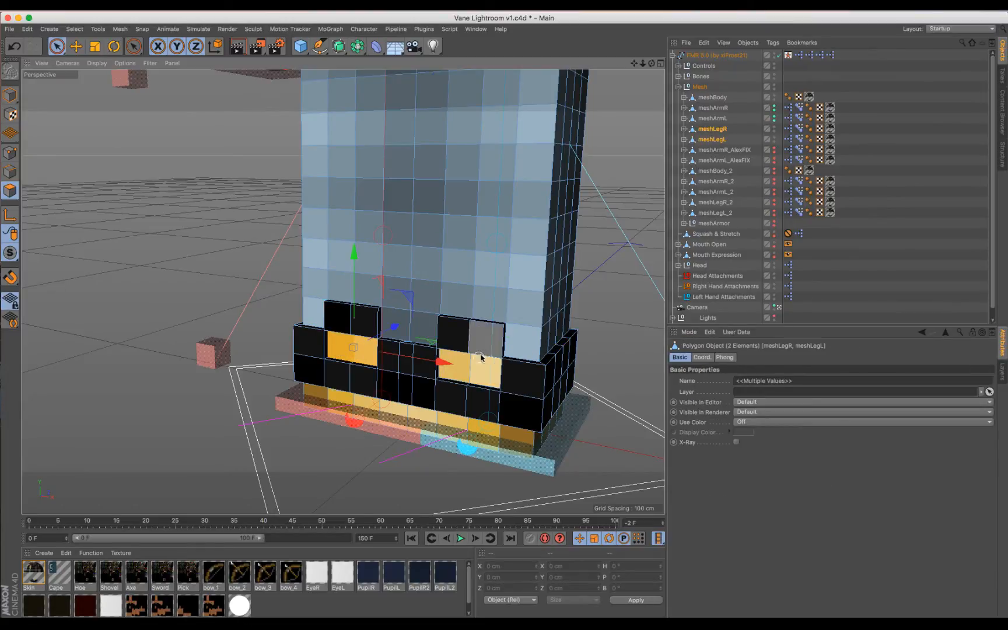
left_click_drag(465, 366, 480, 372, "shift")
key("u")
key("l")
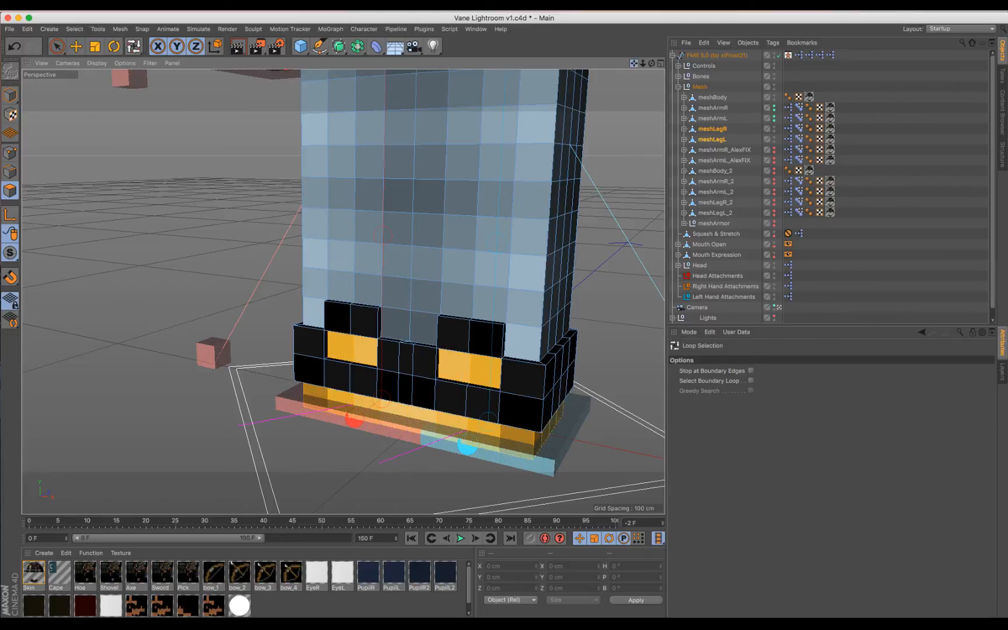
middle_click_drag(472, 463, 509, 294, "alt")
right_click_drag(509, 291, 548, 238, "alt")
key("space")
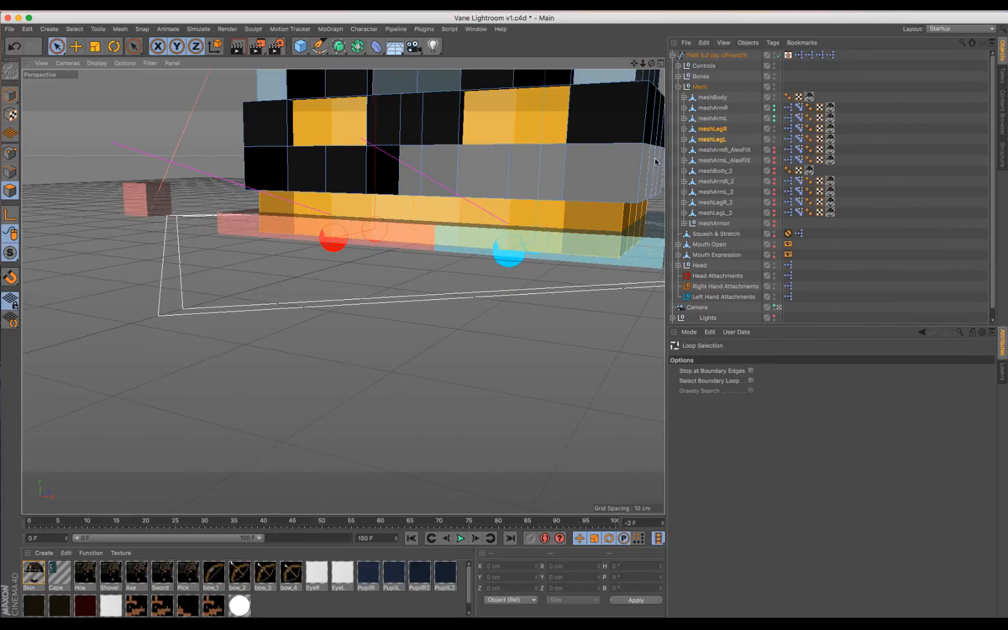
left_click_drag(652, 63, 635, 62)
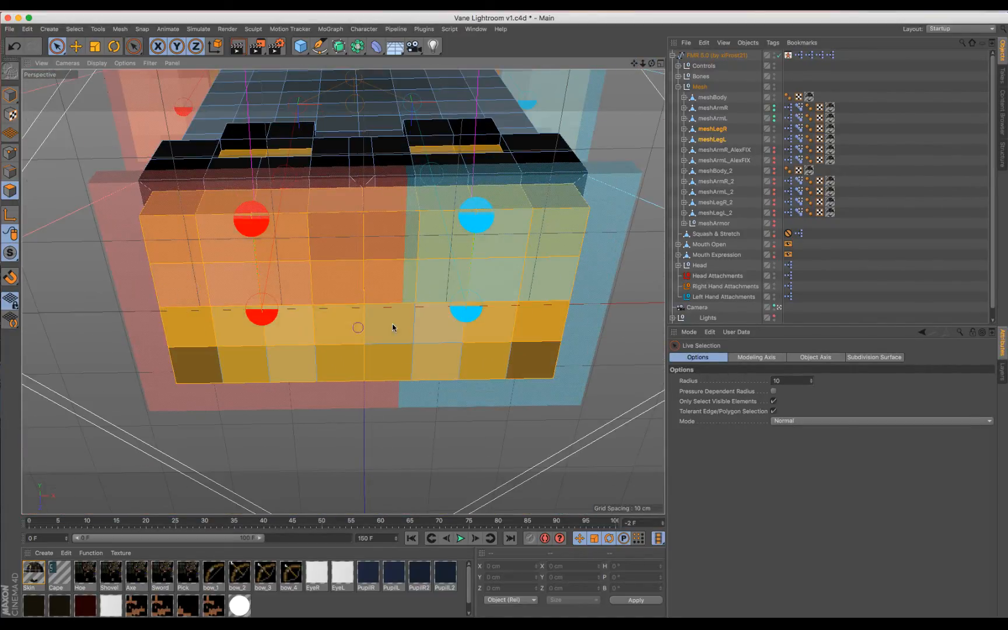
Extrude the selected yellow patches and soles by 3 cm and clear the polygon selection
key("d")
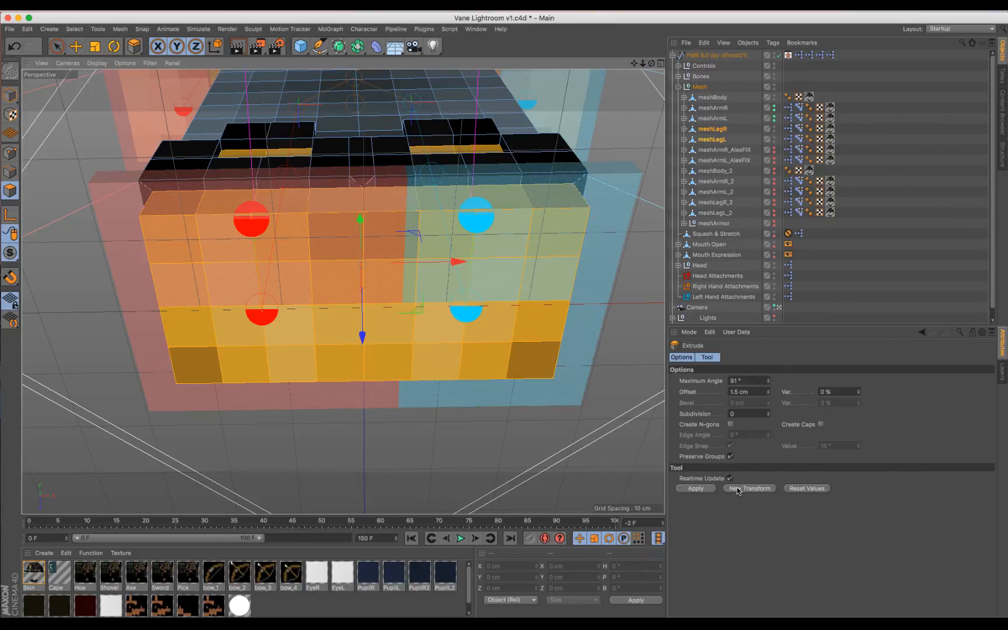
double_click(736, 391)
type("3")
key("Return")
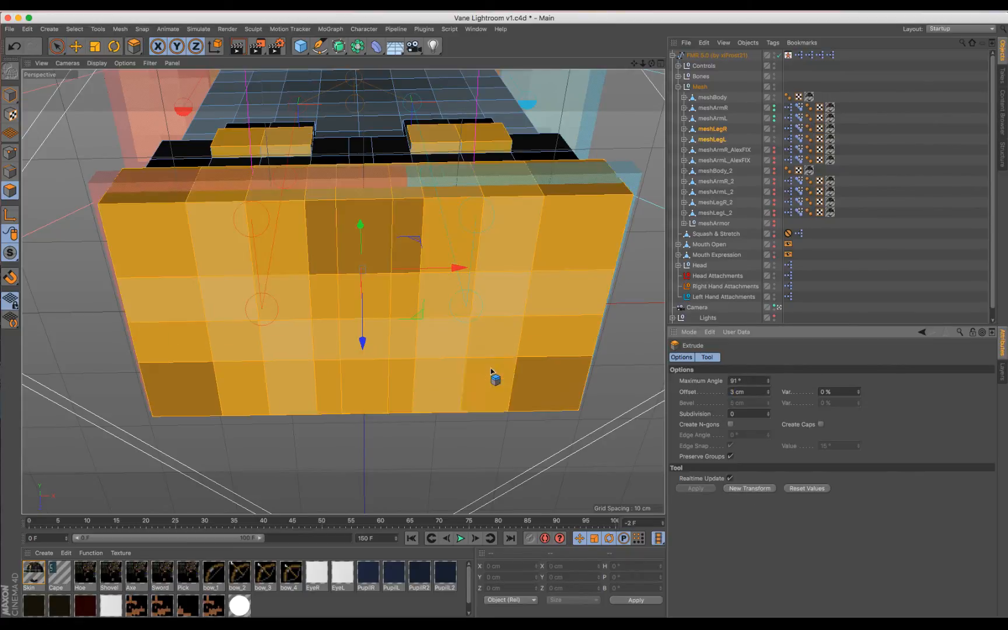
key("space")
key("super+shift+a")
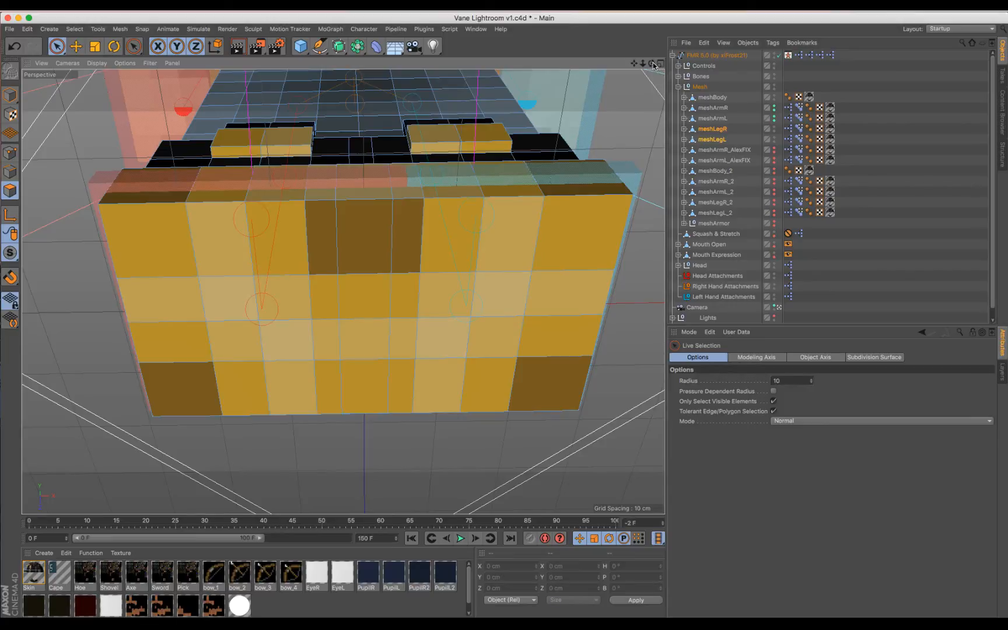
Examine the extruded shoes, sleeves, drawstrings and hood of the character from several angles and distances
left_click_drag(654, 65, 503, 321)
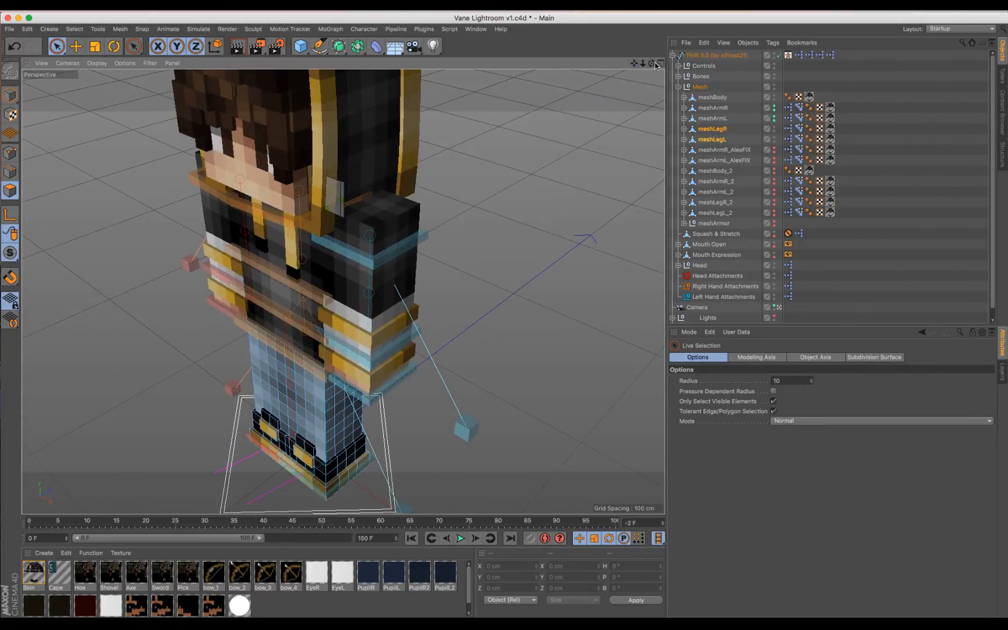
left_click_drag(655, 66, 1, 46)
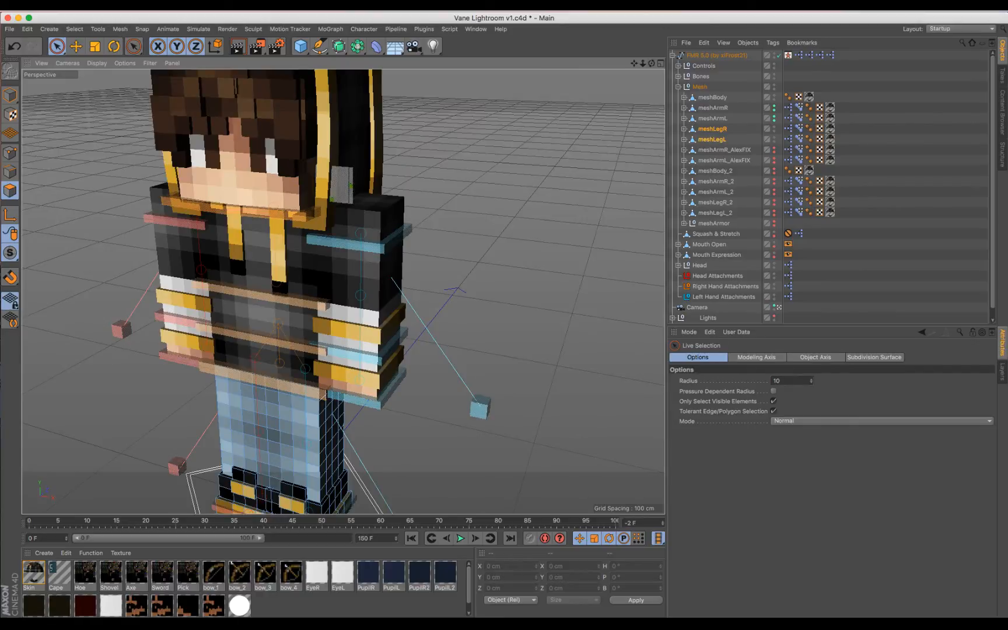
scroll(278, 93, "down", 3)
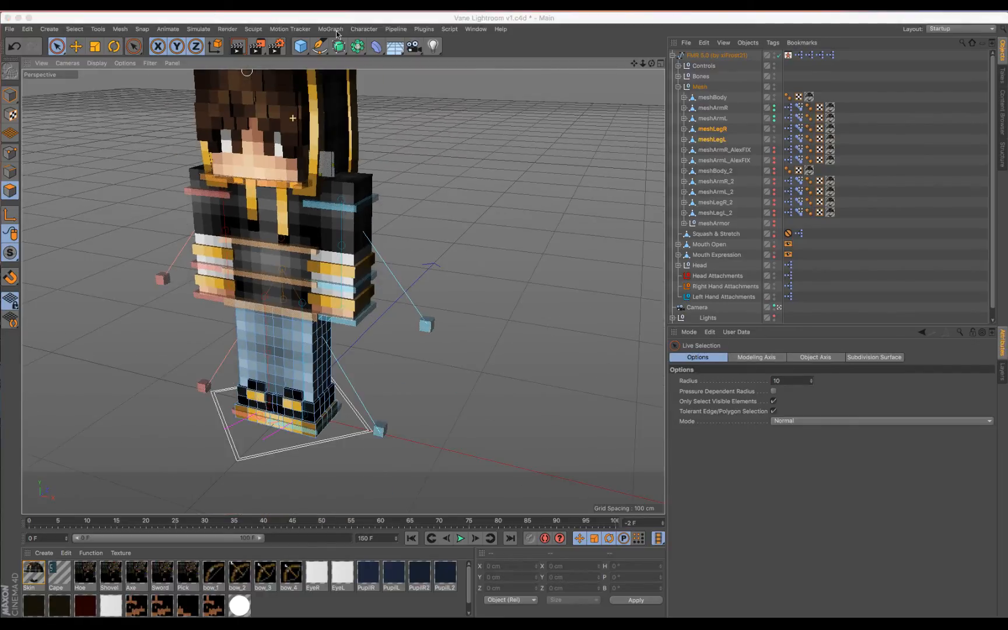
left_click_drag(634, 64, 459, 158)
scroll(448, 196, "up", 1)
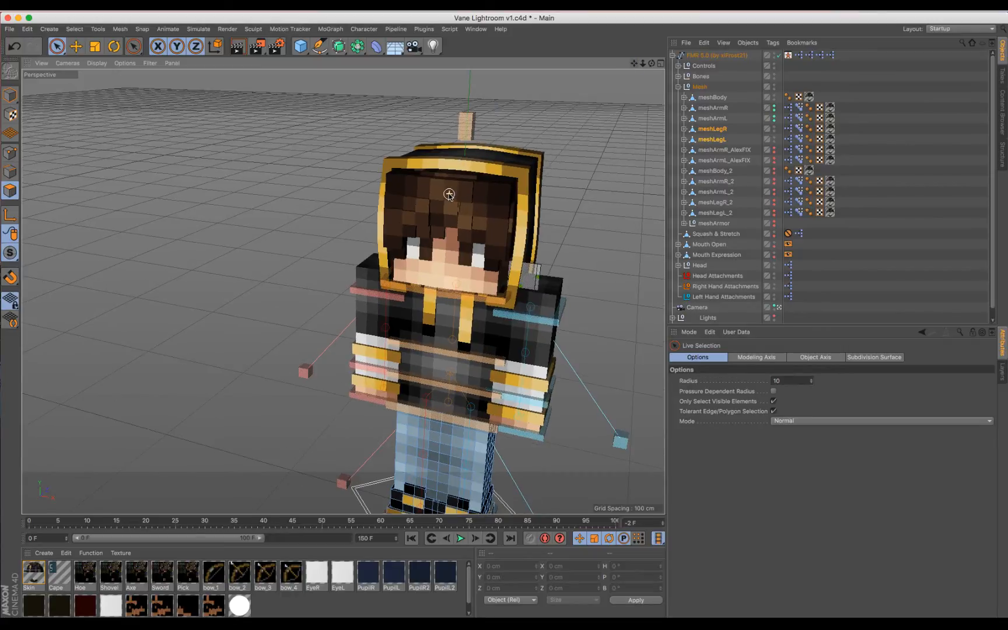
scroll(449, 194, "up", 2)
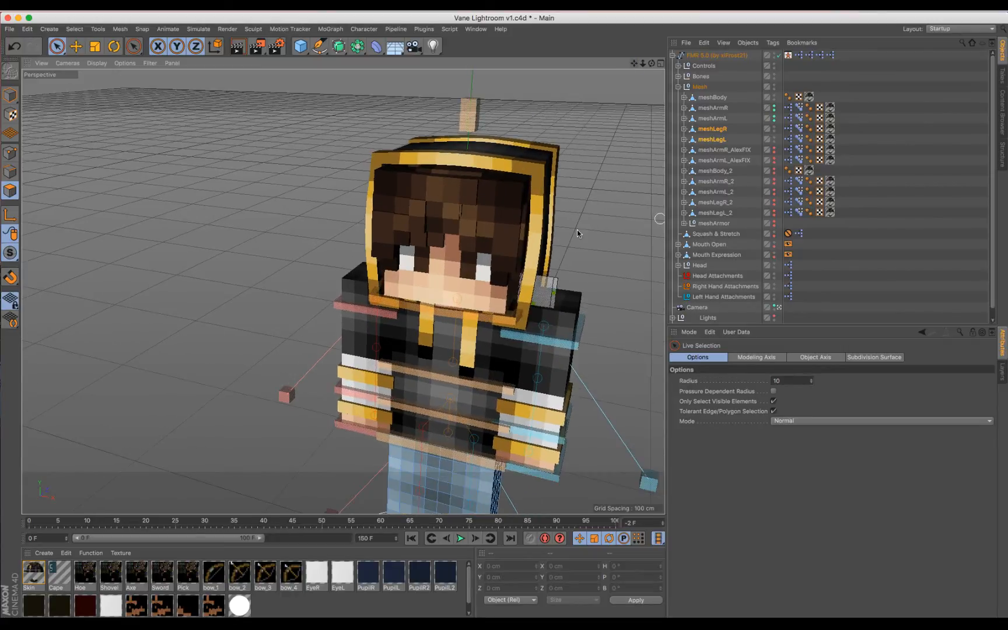
scroll(563, 228, "down", 4)
scroll(780, 316, "down", 1)
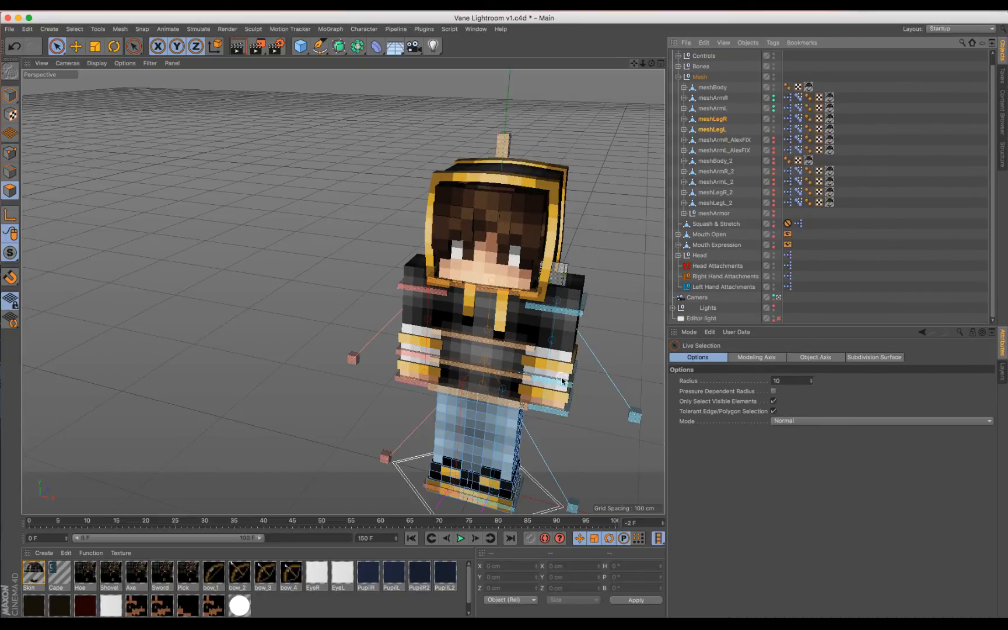
scroll(565, 376, "up", 2)
scroll(566, 376, "up", 2)
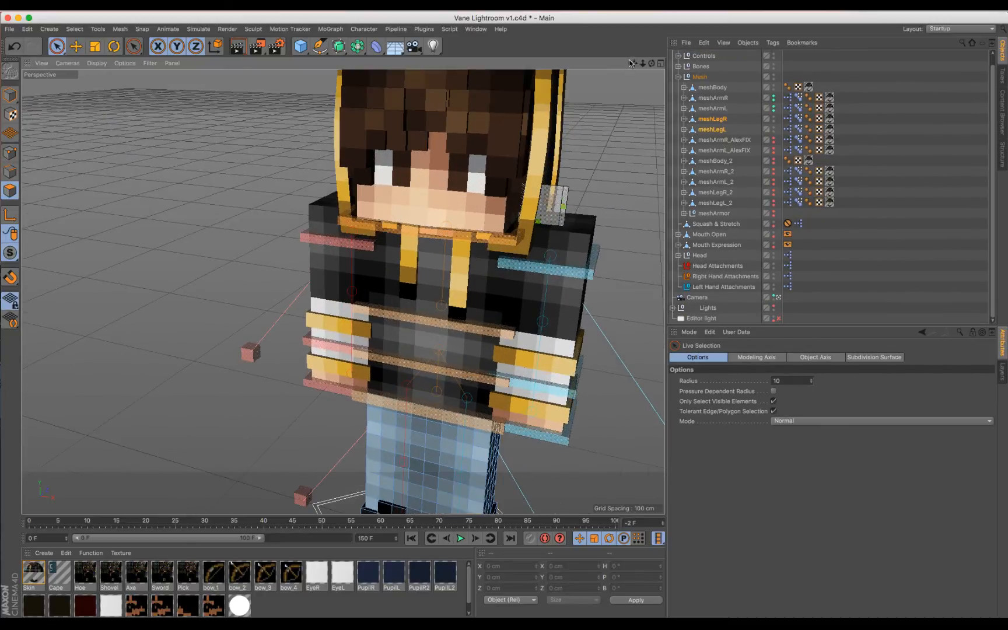
left_click_drag(632, 63, 502, 309)
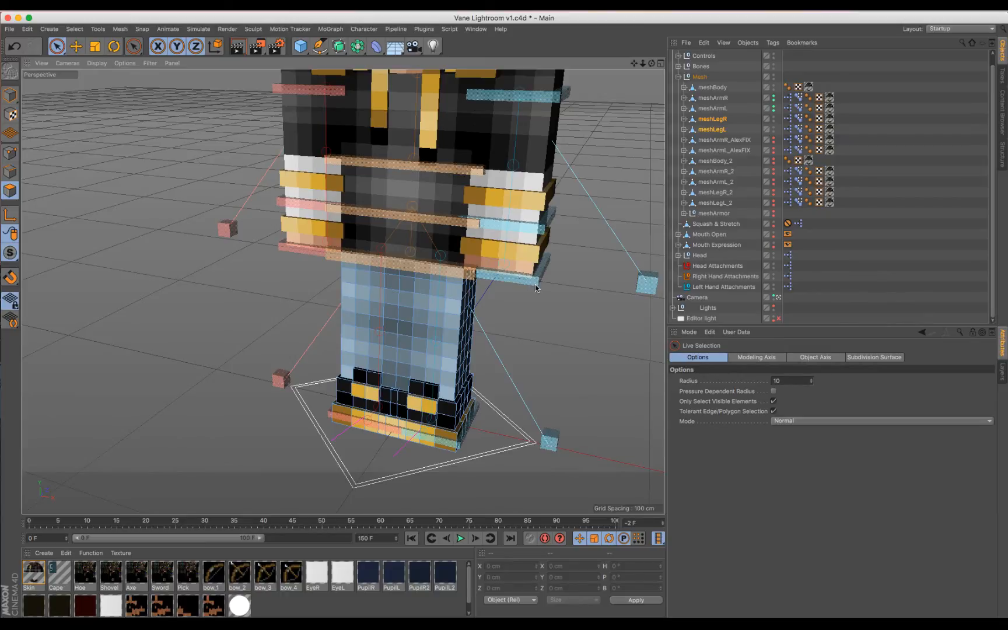
scroll(535, 286, "up", 3)
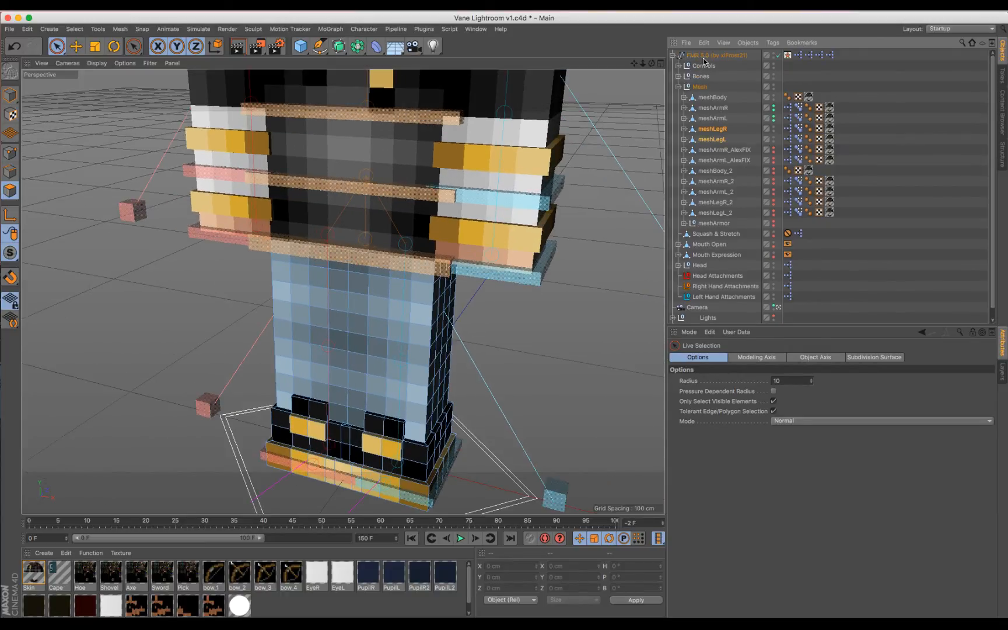
Select the FMR 5.0 rig's root object, collapse its Mesh group and frame the whole character
left_click(705, 54)
left_click(678, 86)
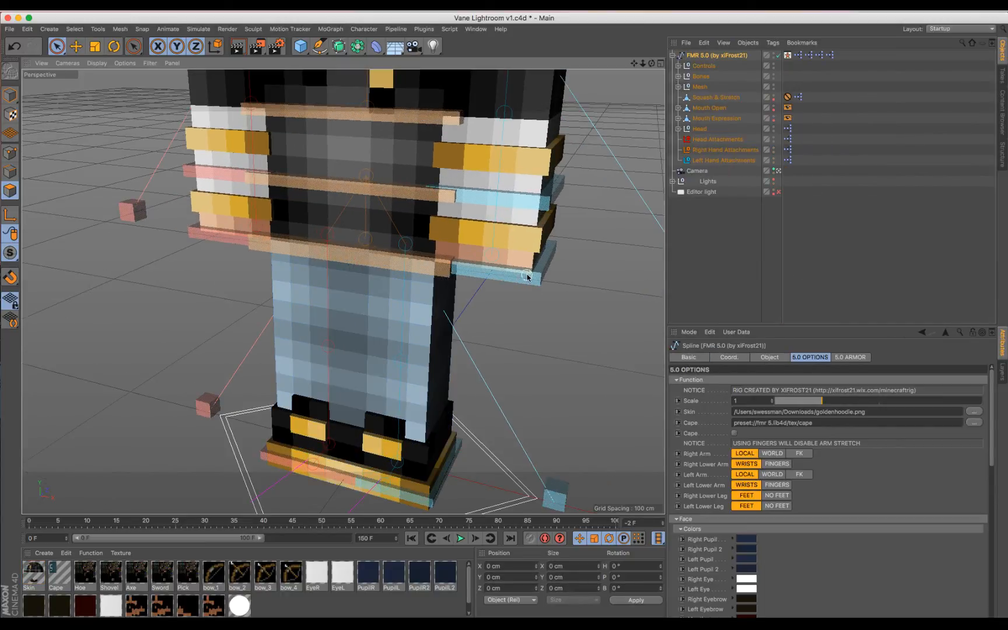
scroll(531, 277, "down", 5)
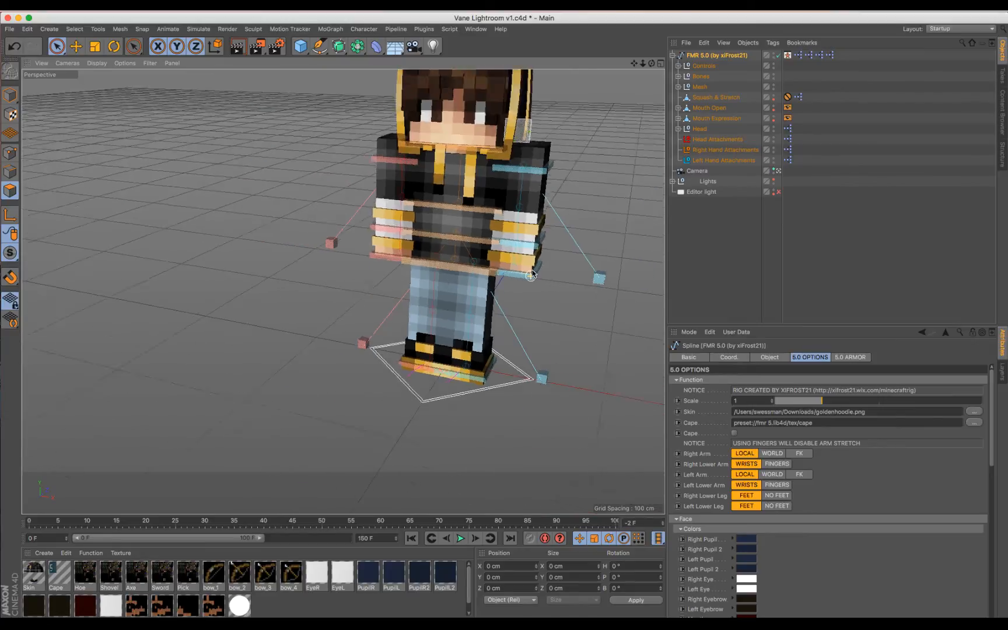
left_click_drag(635, 63, 595, 119)
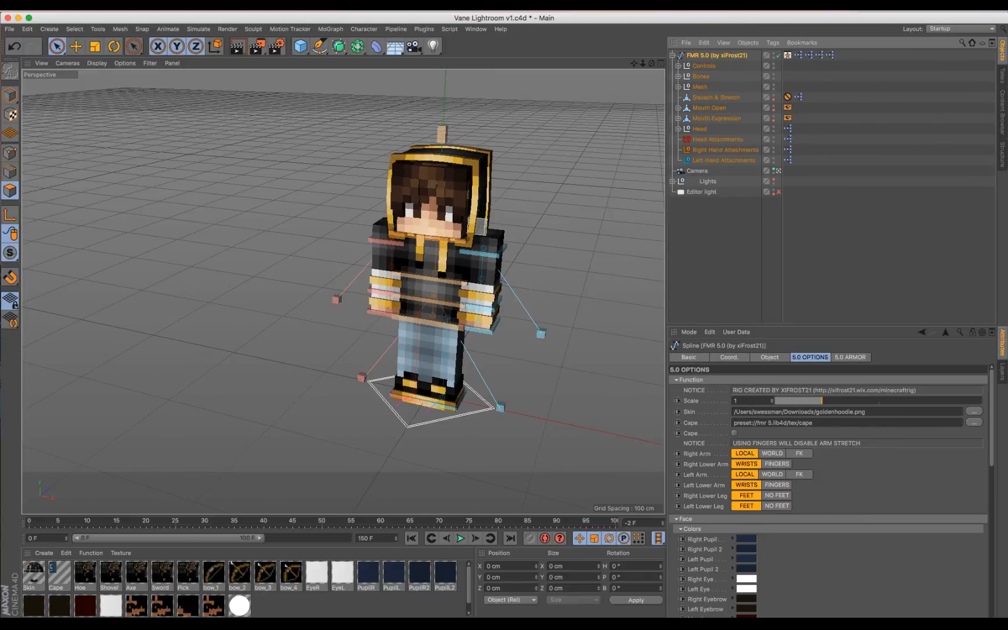
Enable the Editor light to light the character in the scene
scroll(314, 172, "up", 3)
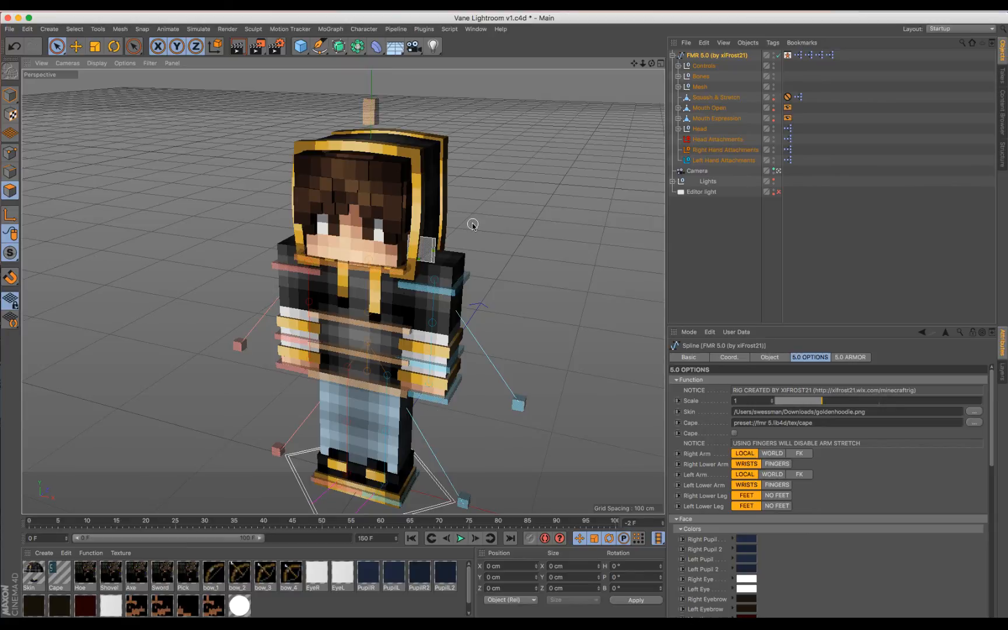
scroll(473, 224, "up", 10)
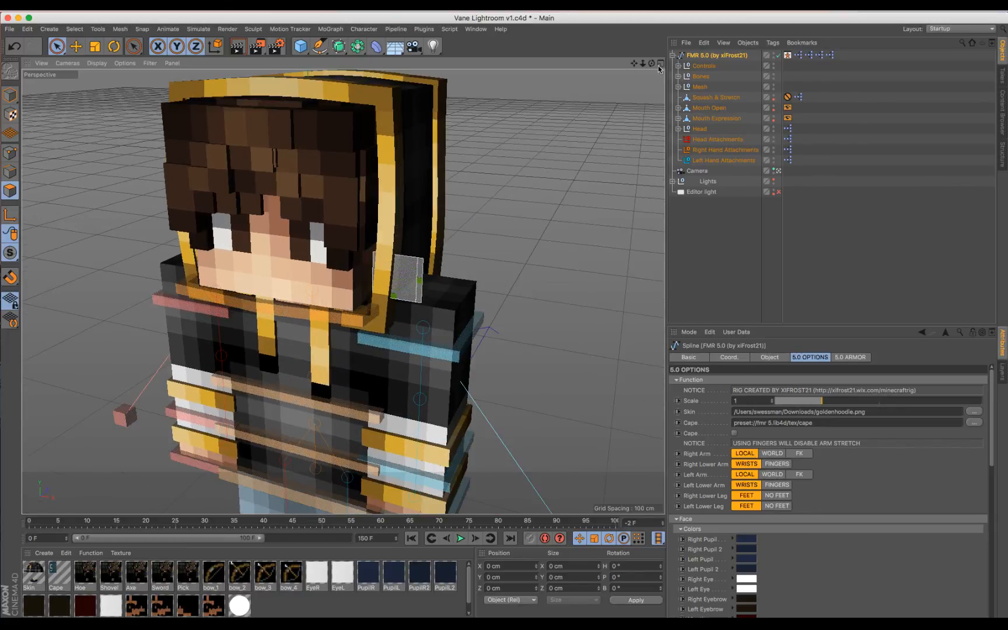
left_click_drag(652, 63, 781, 191)
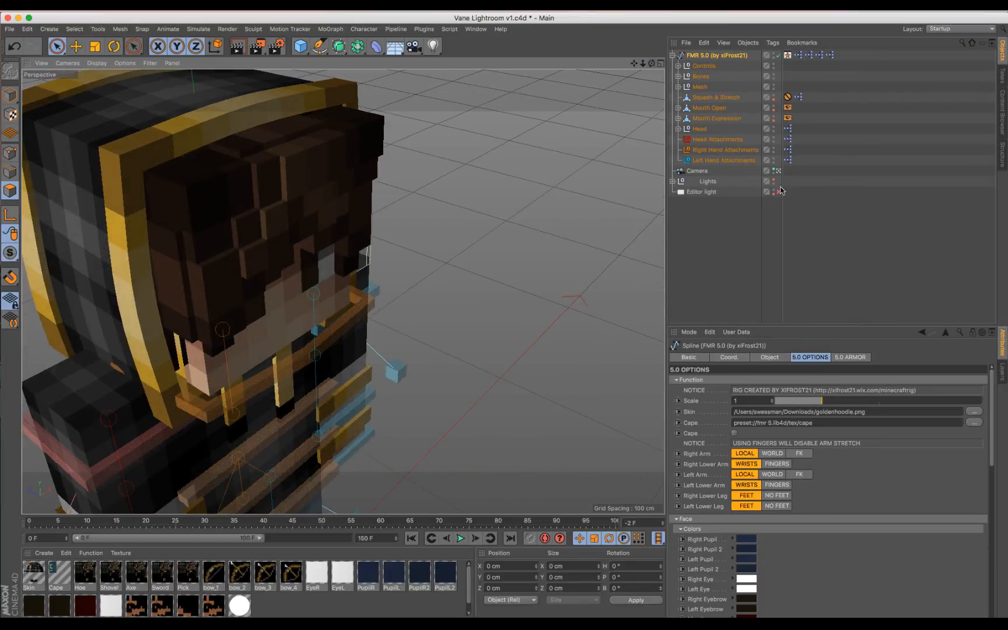
left_click(778, 191)
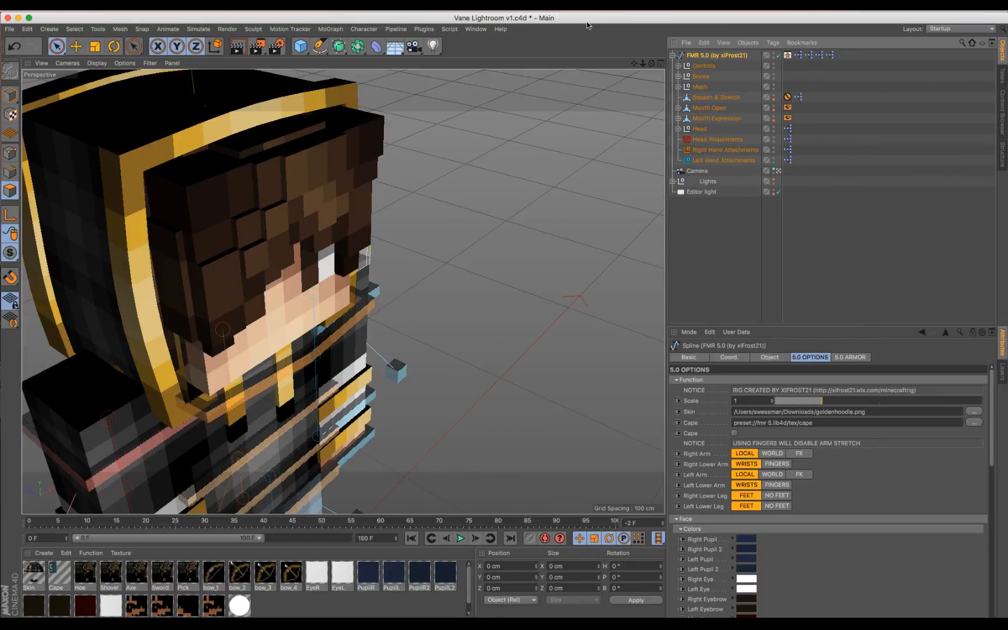
Frame the character's hooded head and upper body and render the perspective view
left_click_drag(635, 65, 620, 100)
mouse_move(656, 66)
left_mouse_down()
mouse_move(635, 88)
mouse_move(652, 64)
left_mouse_up()
left_click(227, 28)
left_click(236, 47)
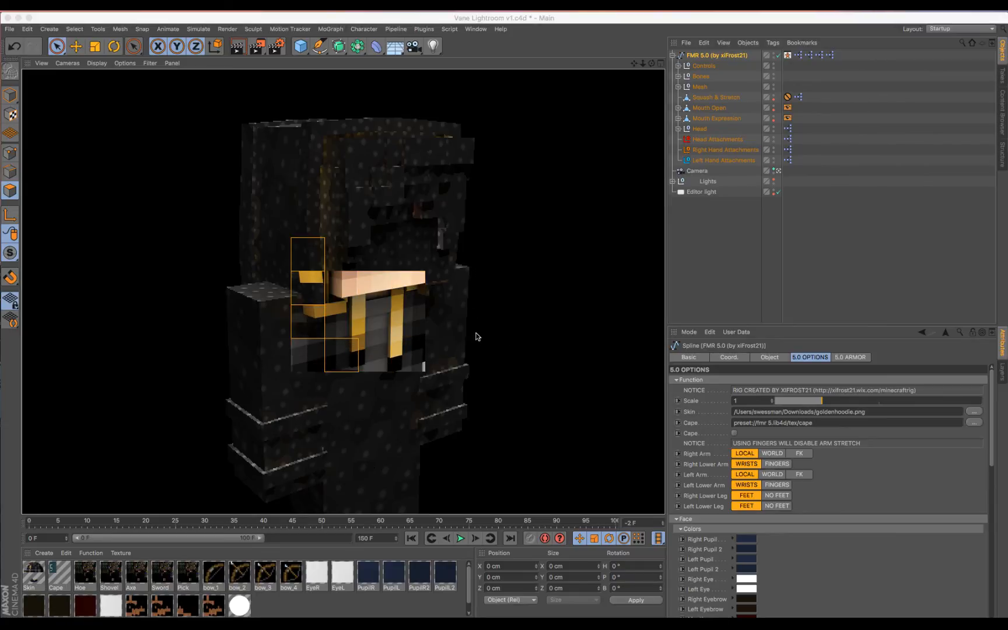
scroll(474, 338, "up", 1)
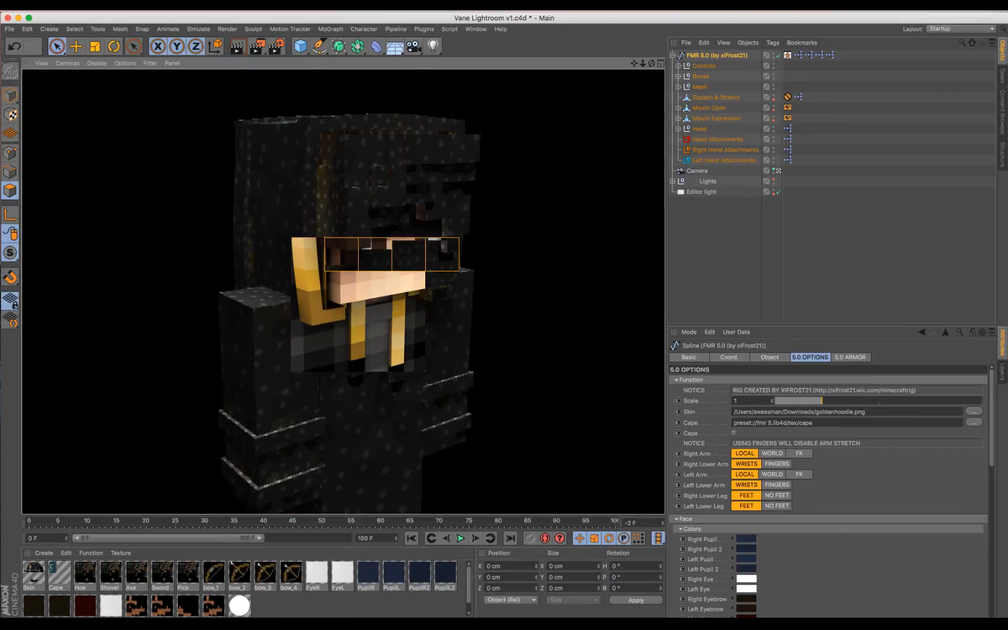